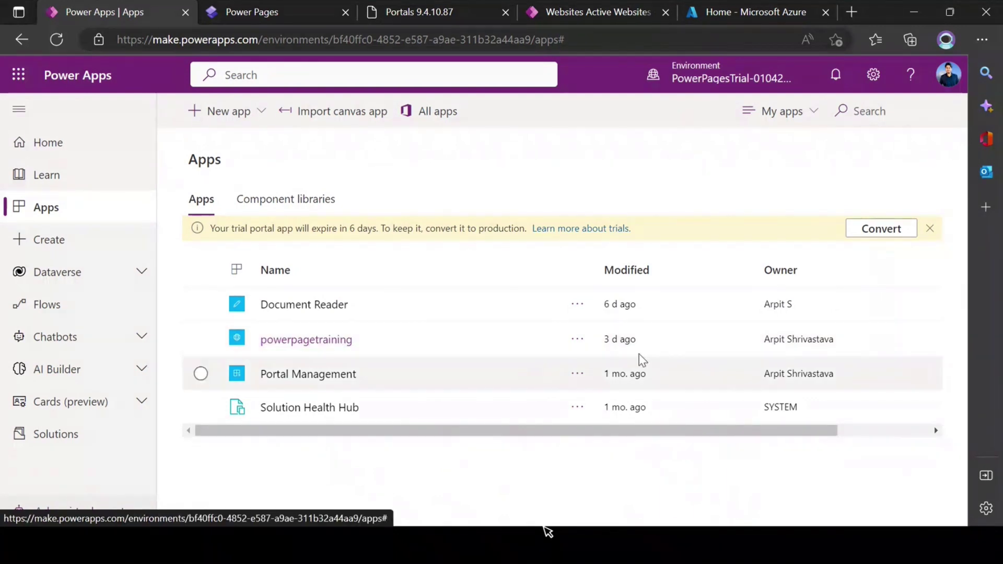
Open the powerpagetraining app's portal settings and review the Administration entry under the advanced options.
left_click(577, 347)
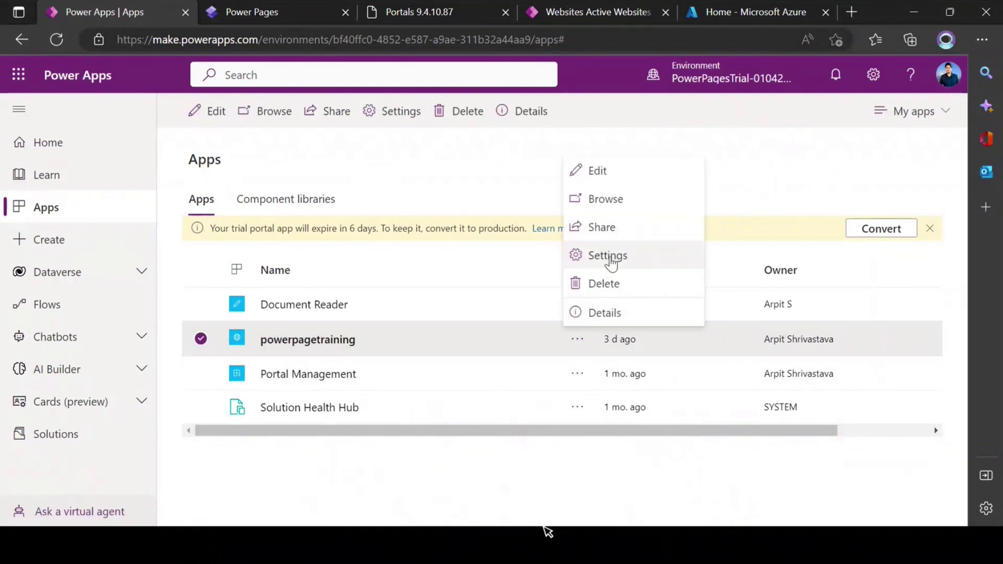
left_click(609, 257)
scroll(789, 374, "down", 3)
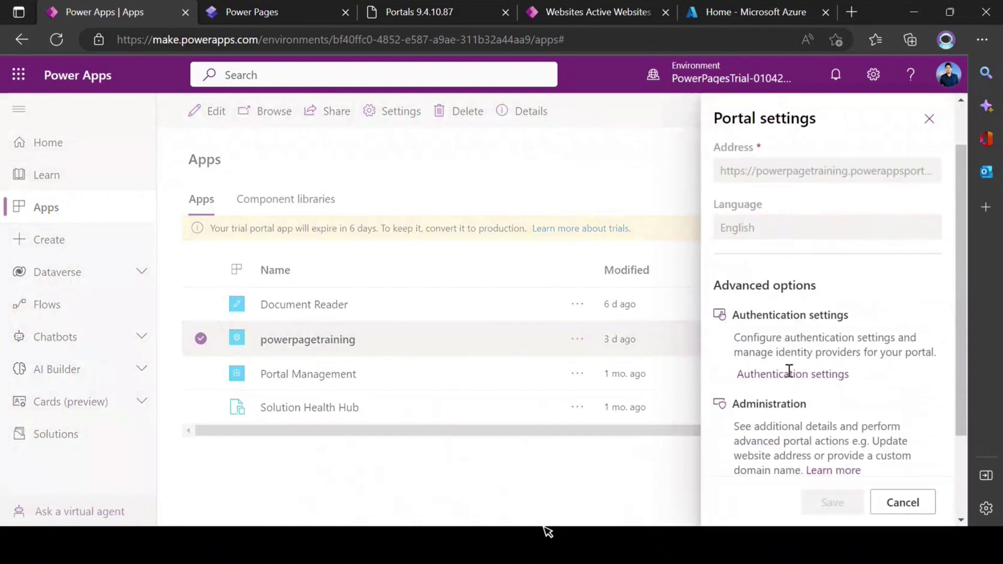
left_click_drag(733, 289, 818, 298)
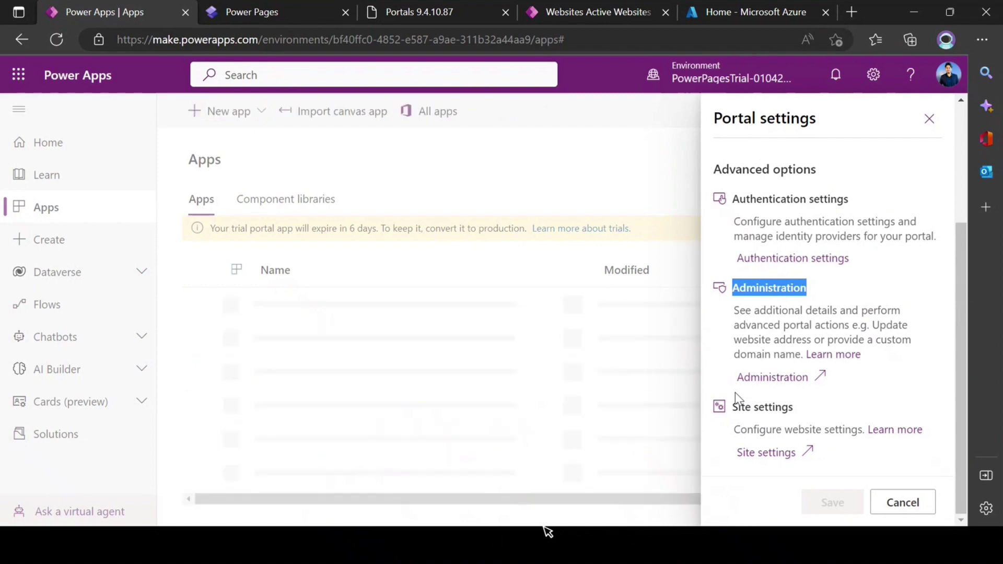
Switch to the Power Pages design studio and open the admin center from the powerpagetraining site details.
left_click(250, 13)
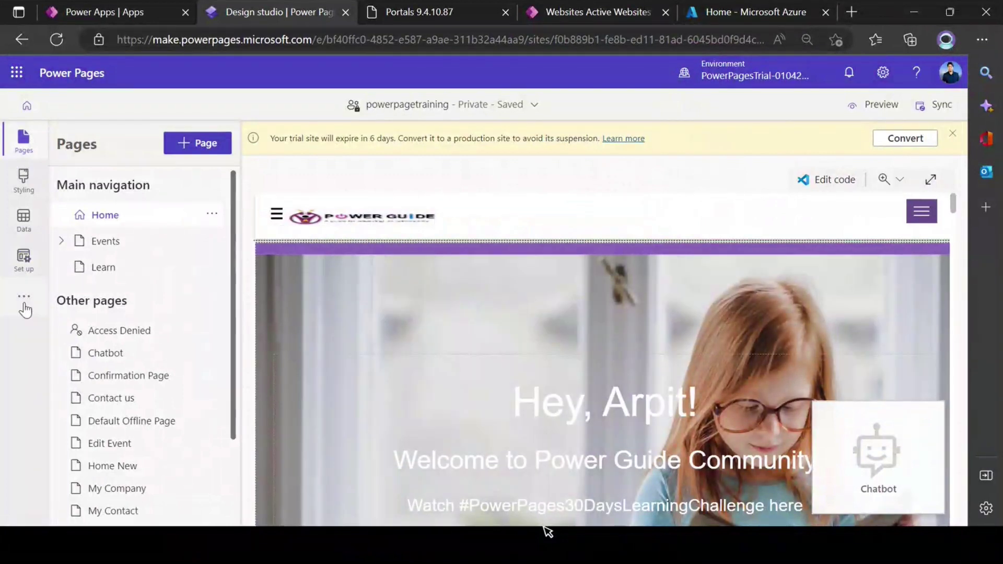
left_click(23, 258)
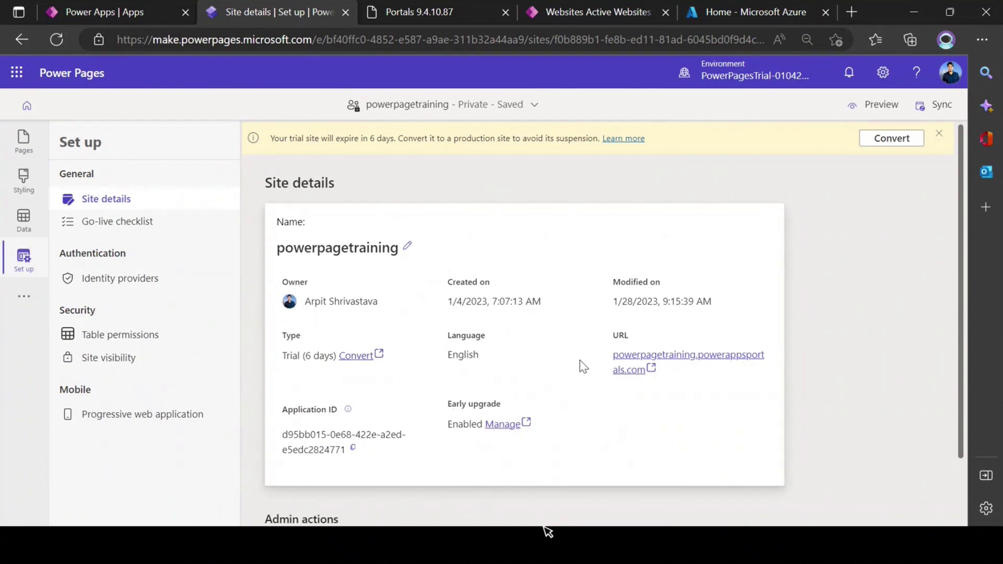
scroll(501, 344, "down", 2)
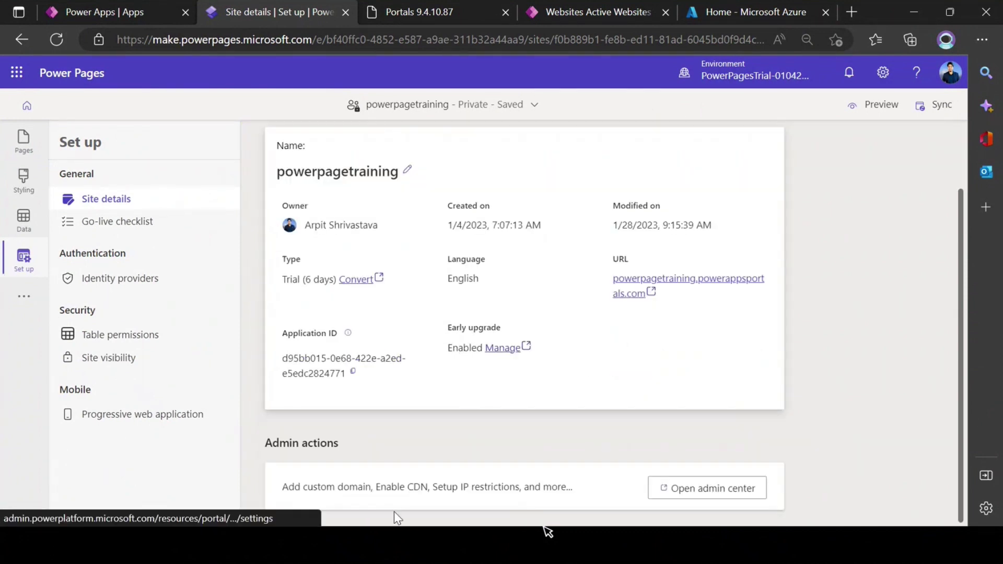
left_click_drag(264, 443, 343, 443)
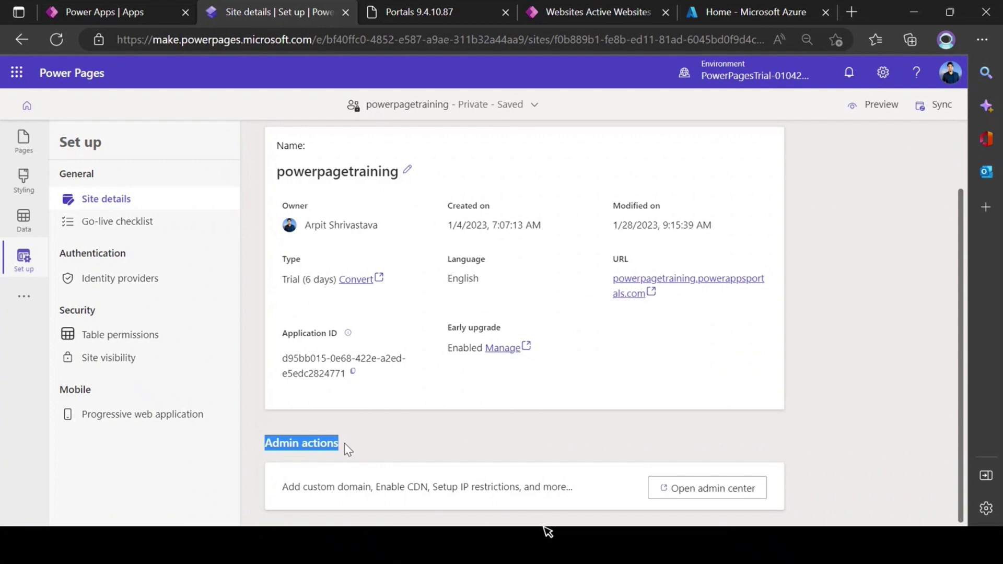
left_click(406, 455)
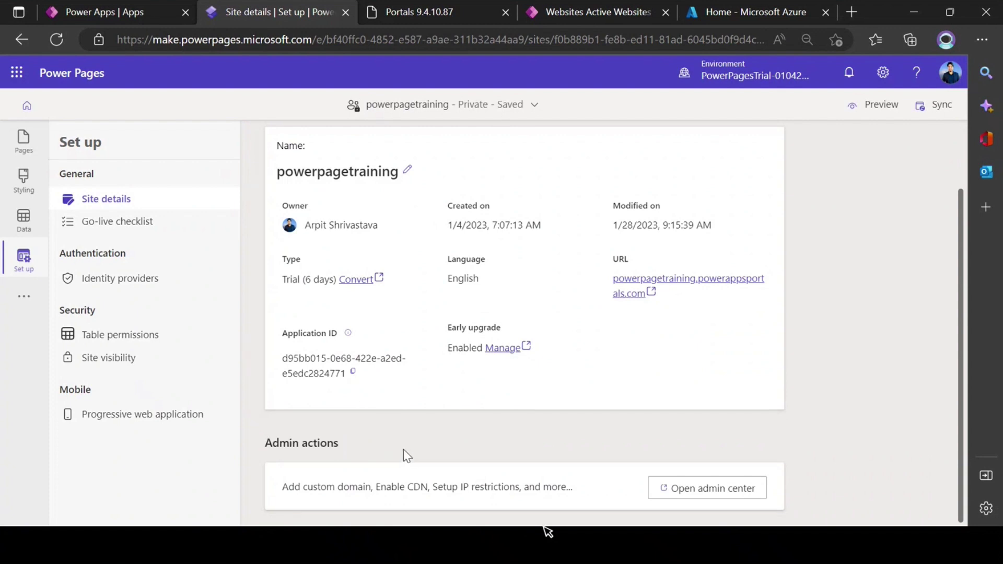
left_click(703, 496)
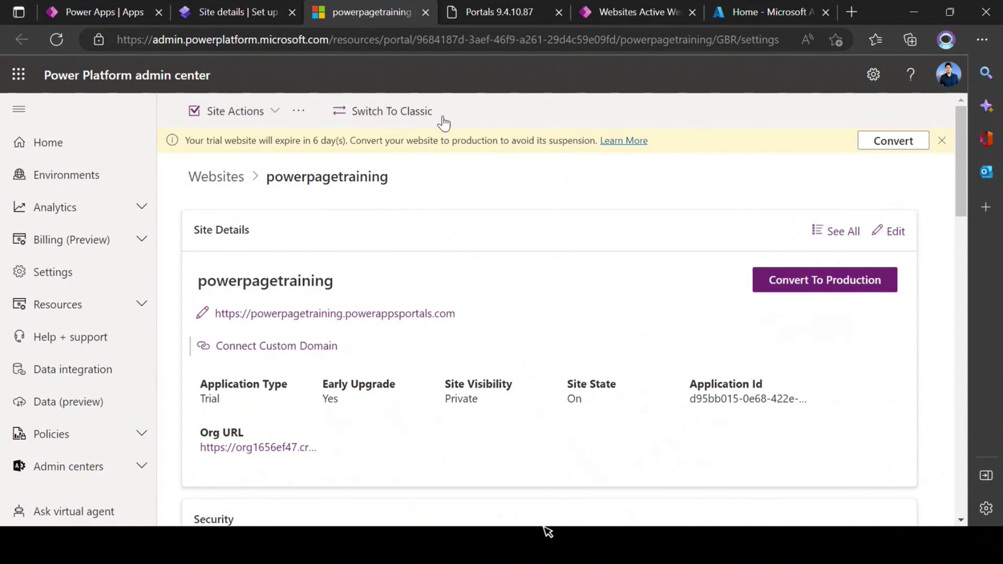
Examine the maintenance mode settings with the Custom Page option and its page URL field, then cancel without enabling.
left_click(275, 111)
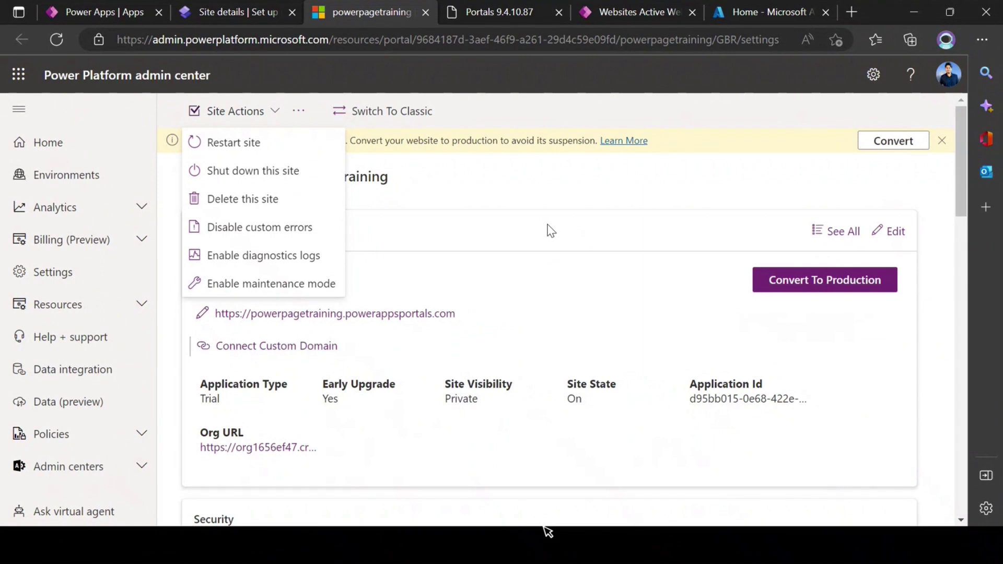
left_click(276, 293)
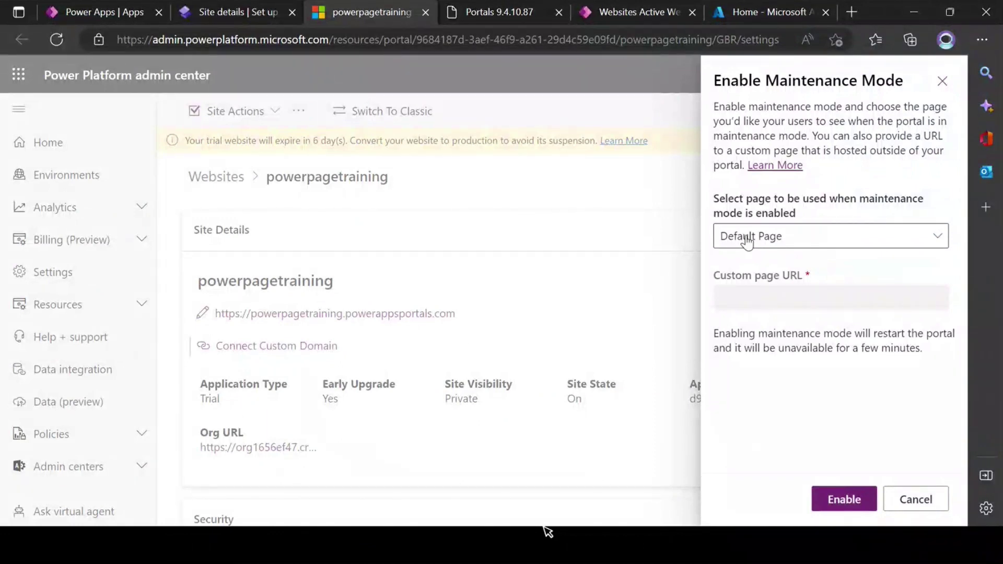
left_click(759, 245)
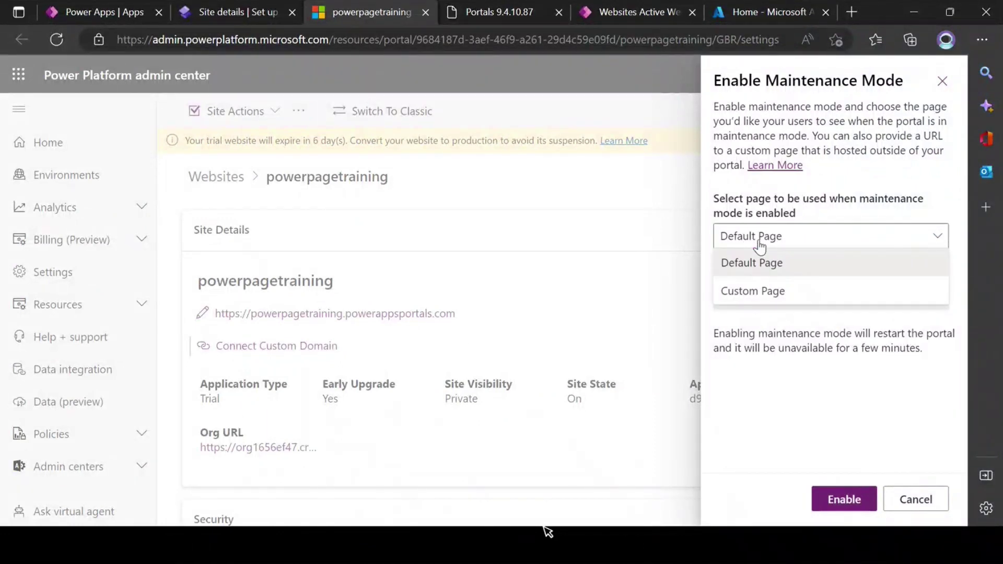
left_click(769, 291)
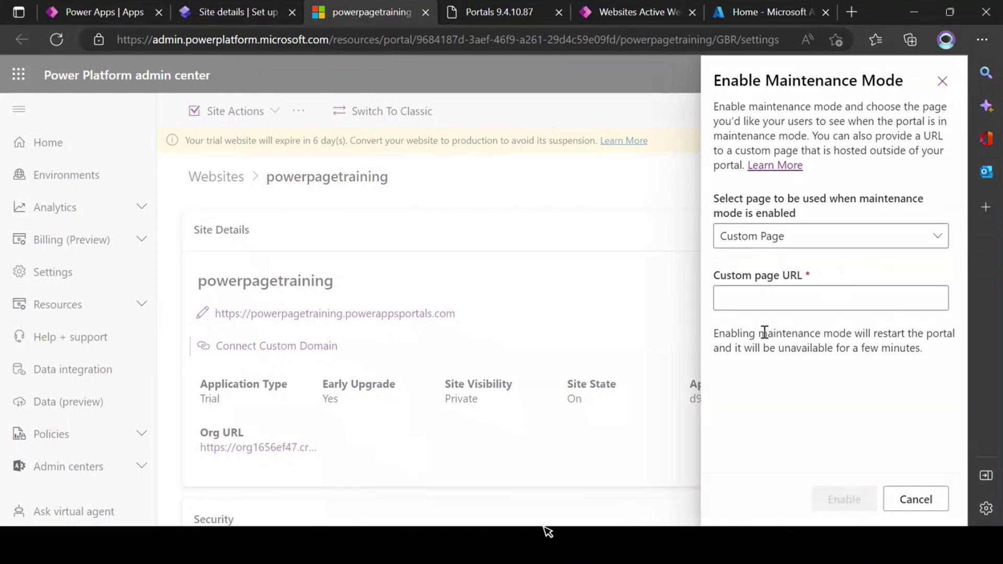
left_click(745, 300)
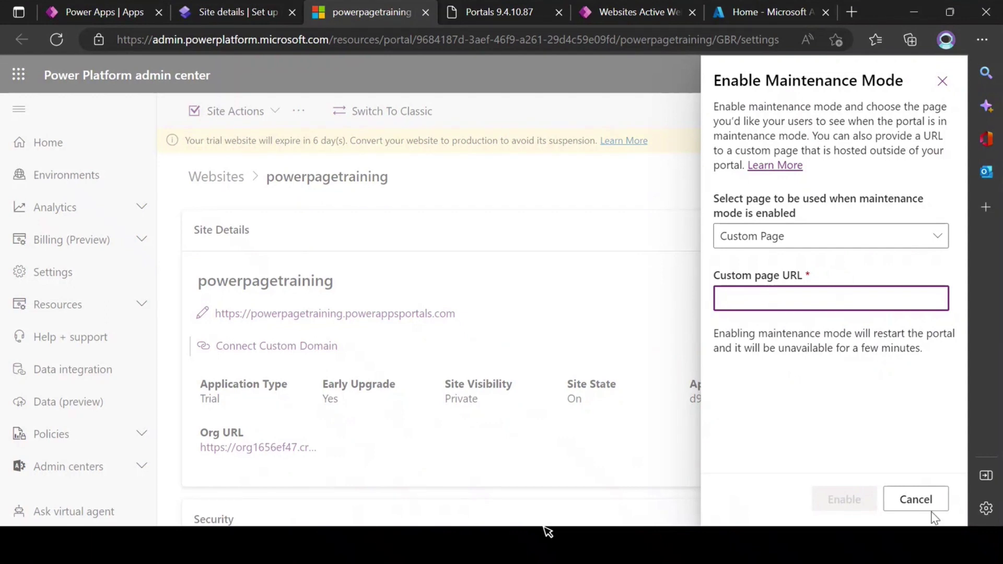
left_click(915, 499)
Examine the diagnostic logging settings, including the retention periods and the Azure storage connection string field, and close them without enabling.
left_click(277, 112)
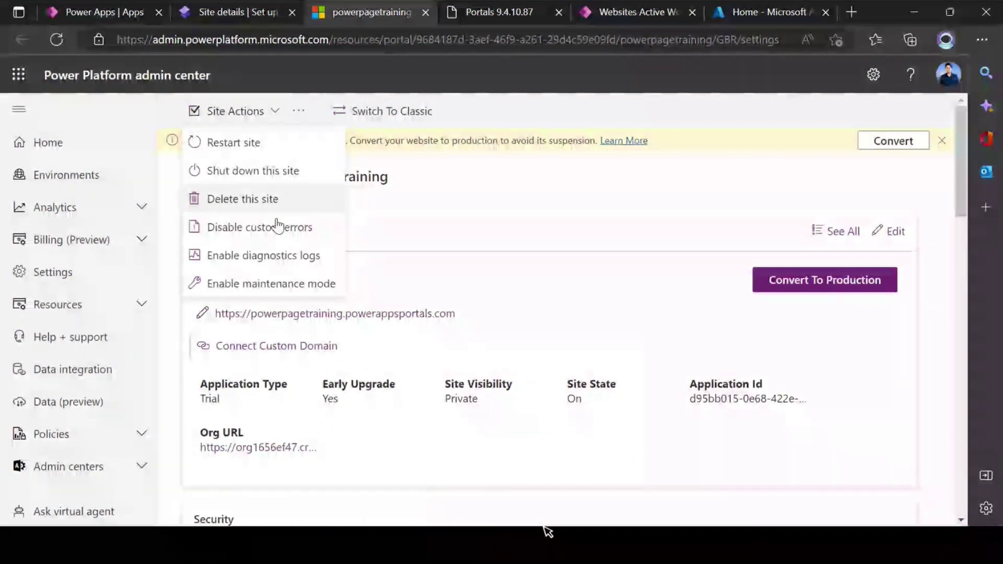
left_click(209, 257)
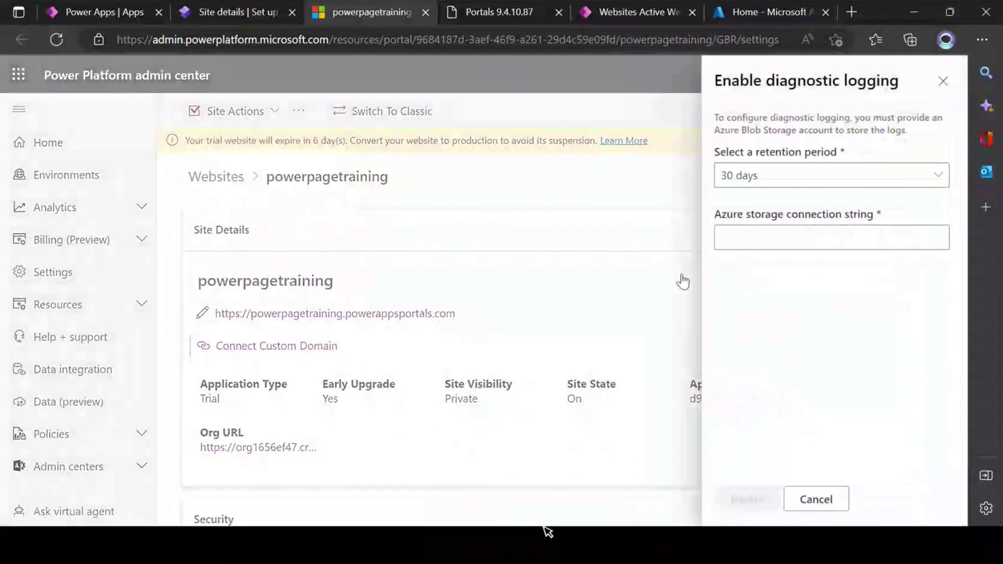
left_click(764, 246)
left_click_drag(715, 214, 882, 230)
left_click(811, 239)
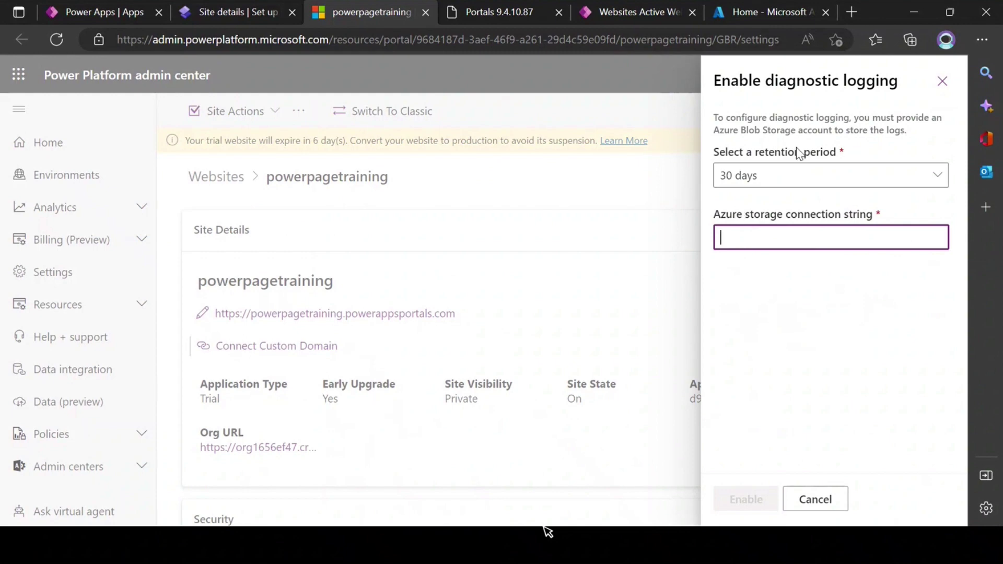
left_click_drag(766, 79, 896, 115)
left_click(778, 181)
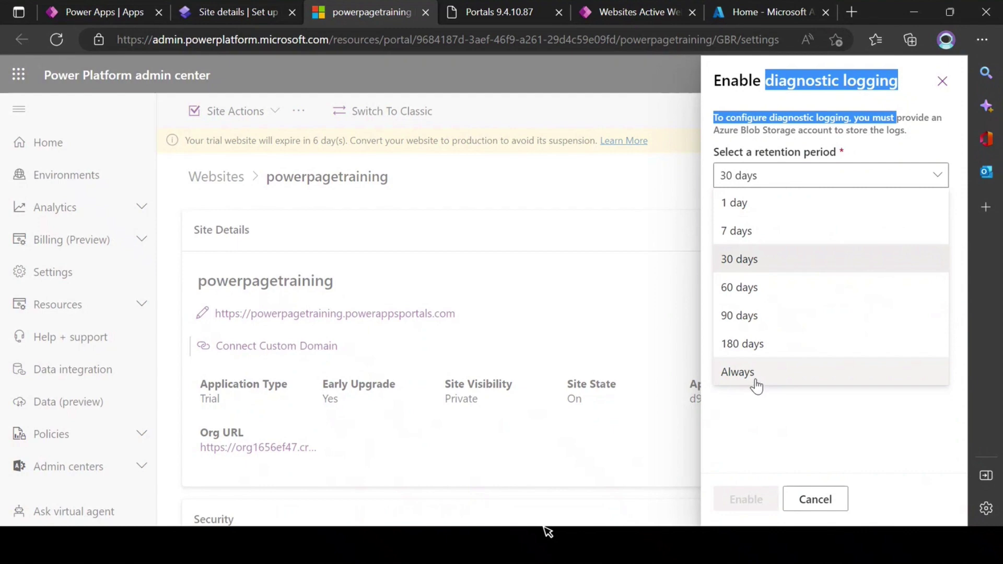
left_click(783, 428)
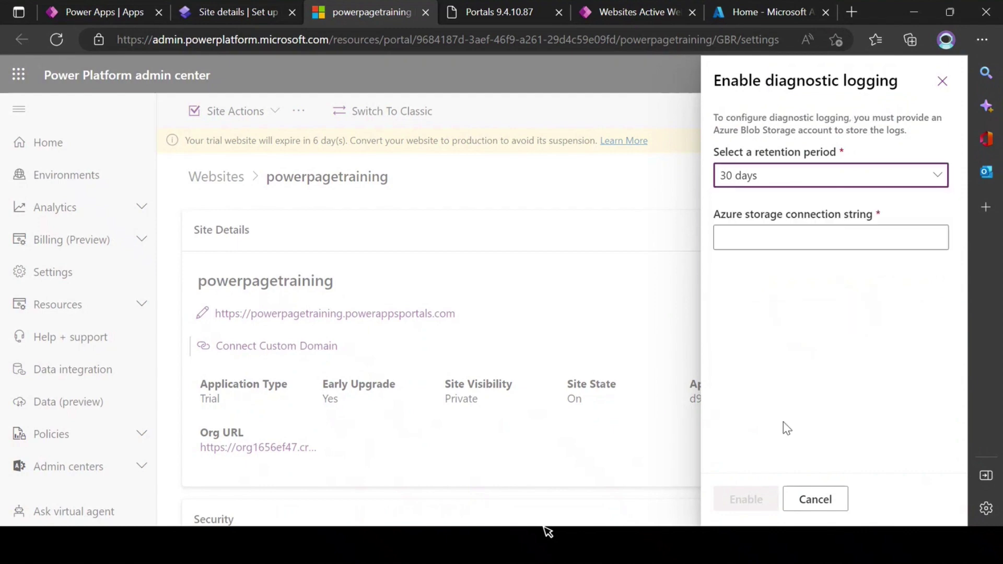
left_click(773, 237)
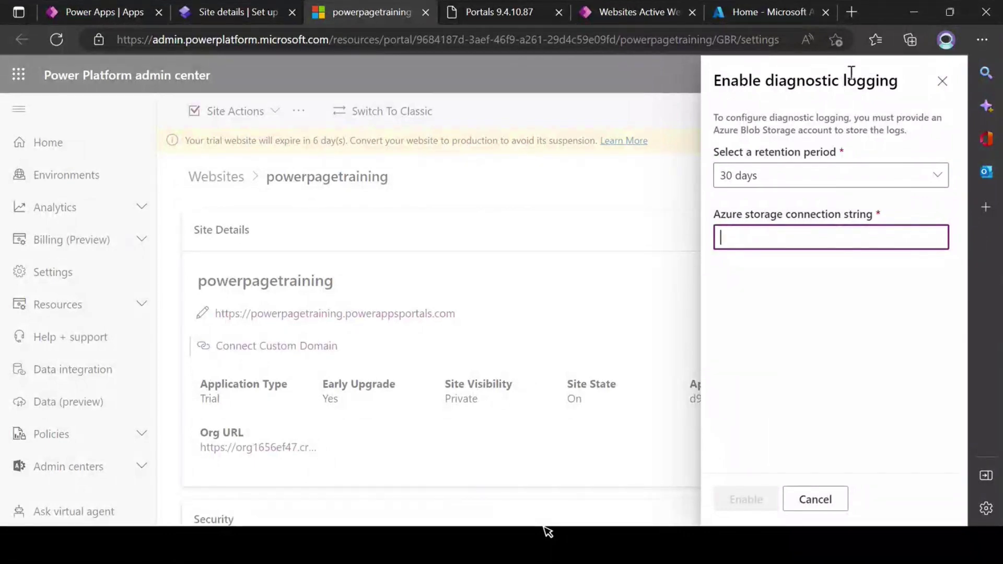
left_click(938, 84)
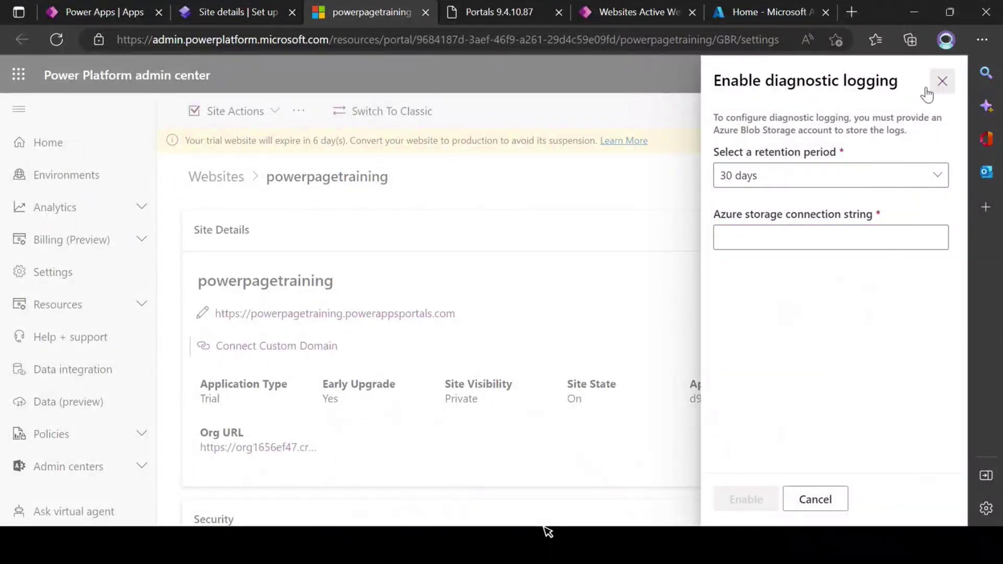
View the confirmation for disabling the site's custom errors and cancel it.
left_click(240, 123)
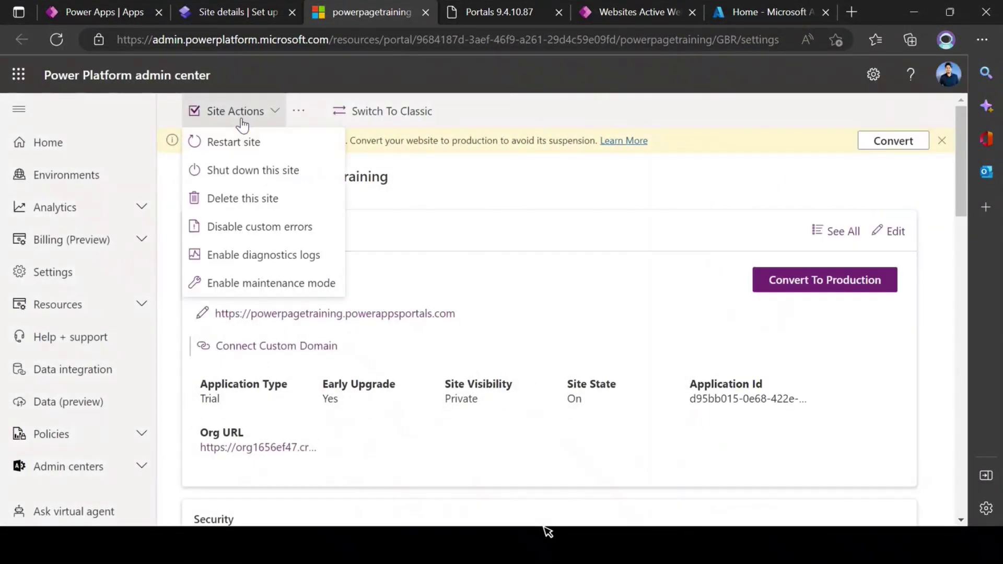
left_click(263, 229)
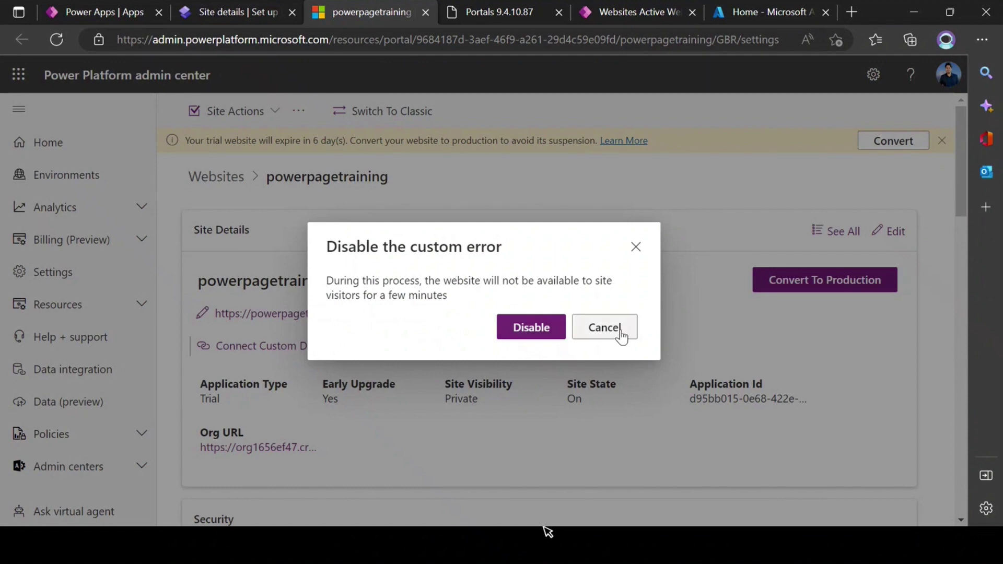
left_click(604, 327)
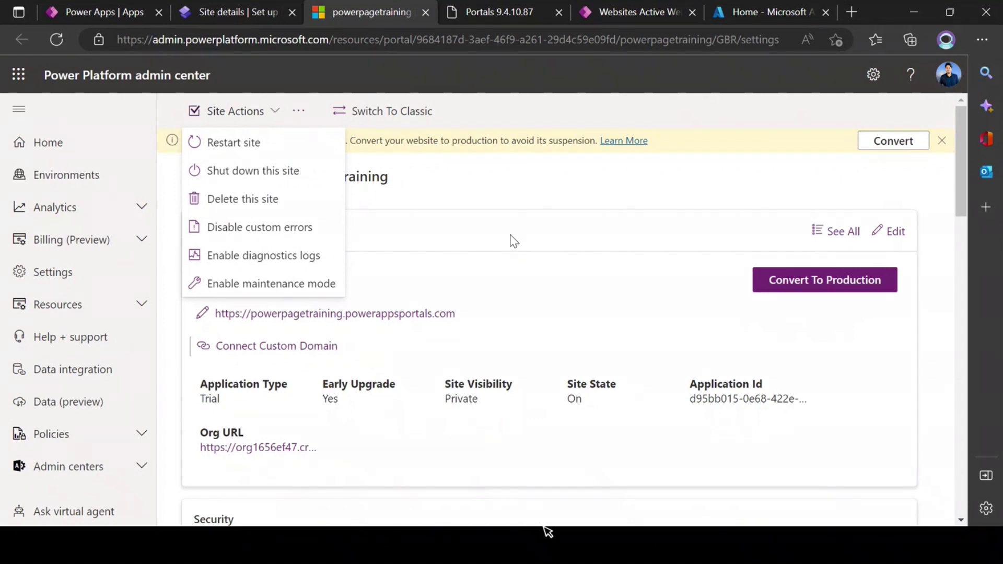
left_click(272, 118)
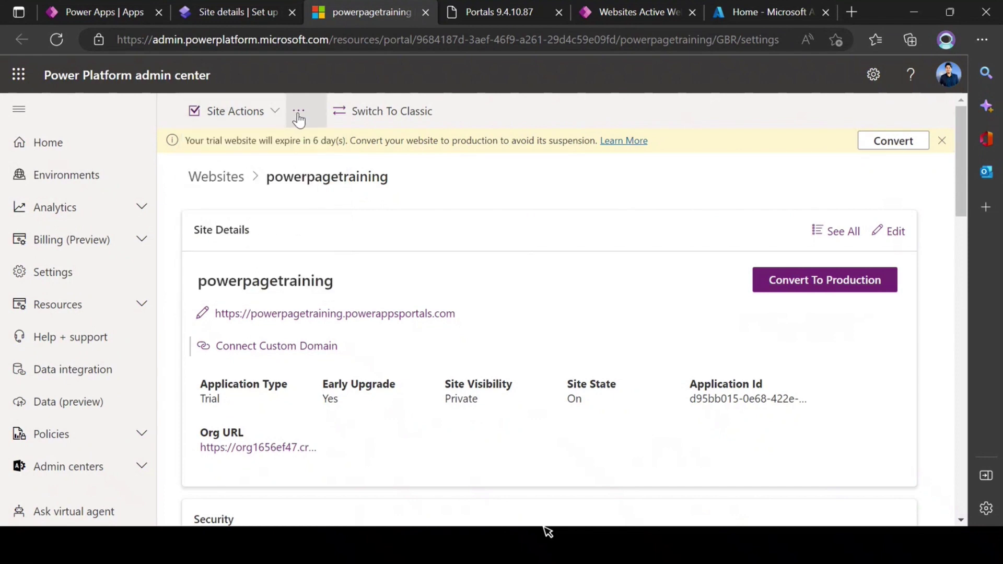
Review the Dynamics 365 instance connected to the site and cancel without updating it.
left_click(298, 117)
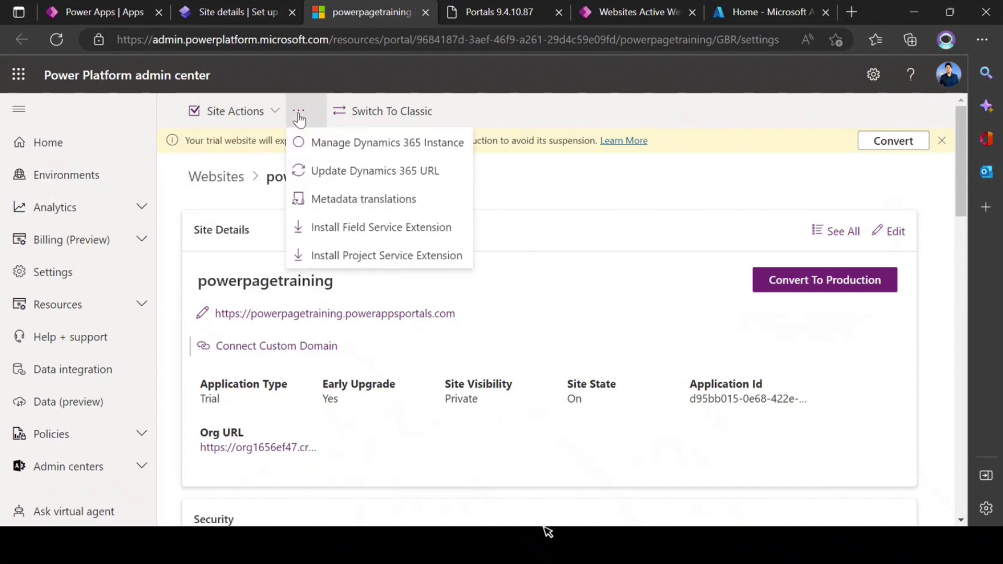
left_click(403, 149)
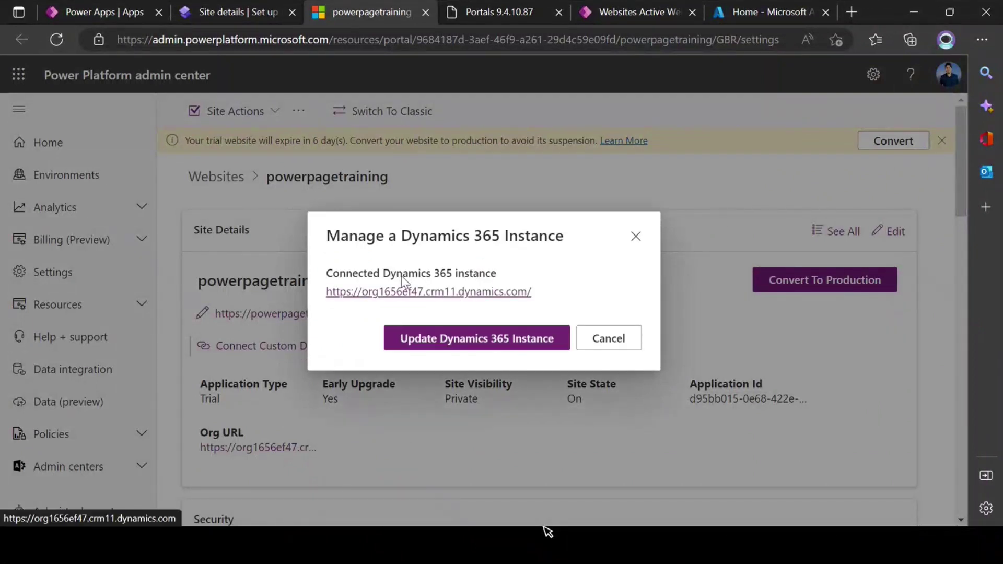
left_click_drag(325, 295, 563, 302)
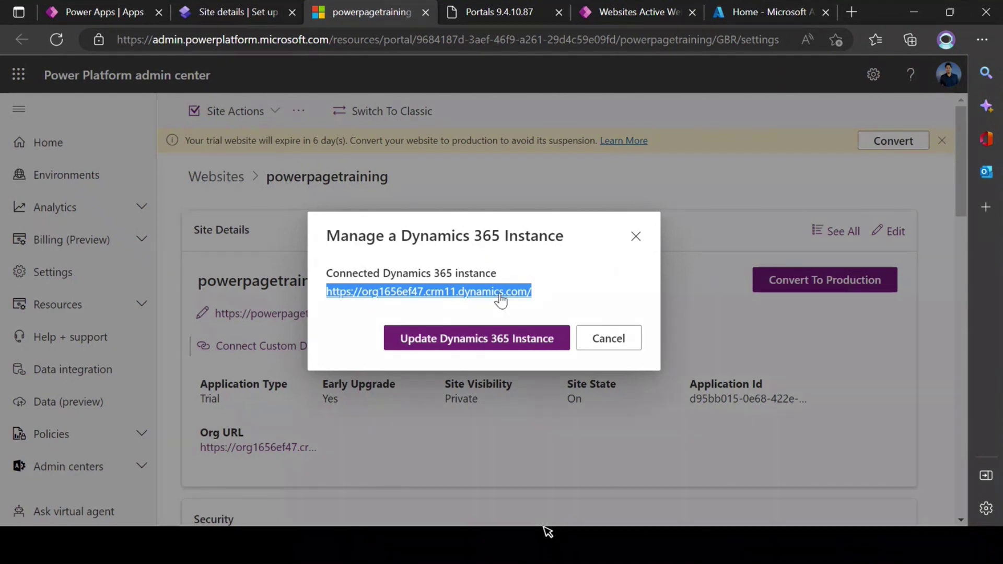
left_click(523, 264)
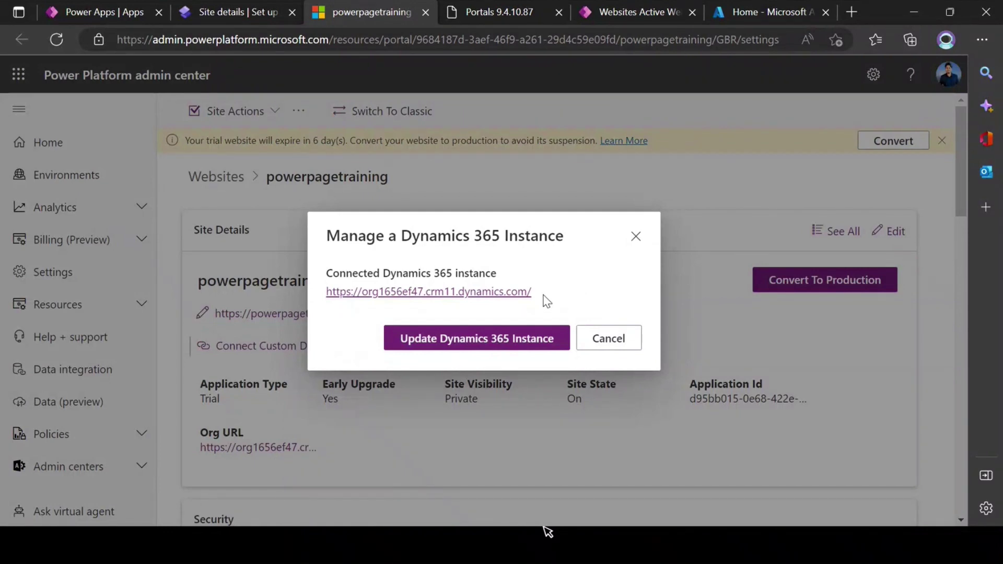
left_click_drag(531, 292, 319, 307)
triple_click(319, 299)
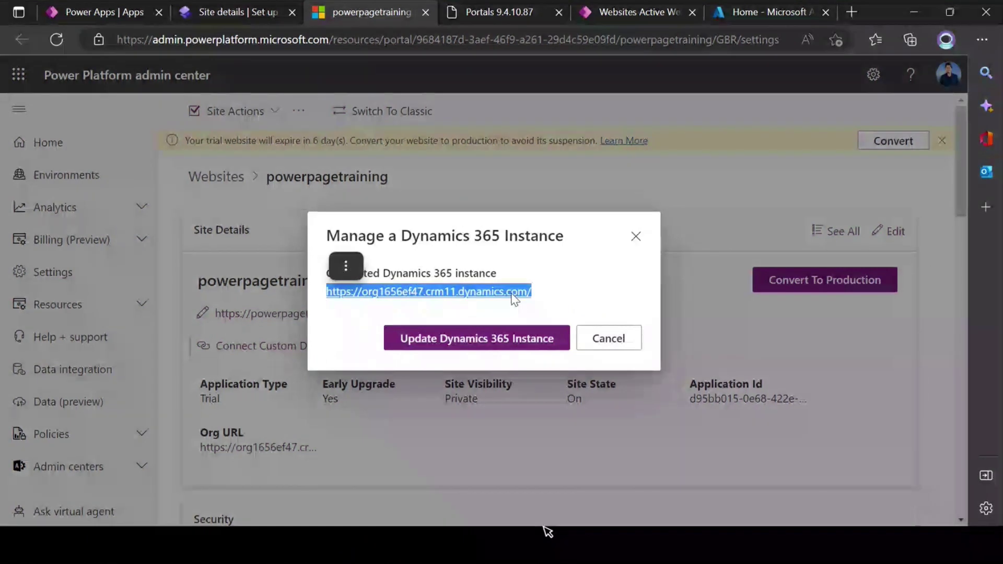
left_click(579, 296)
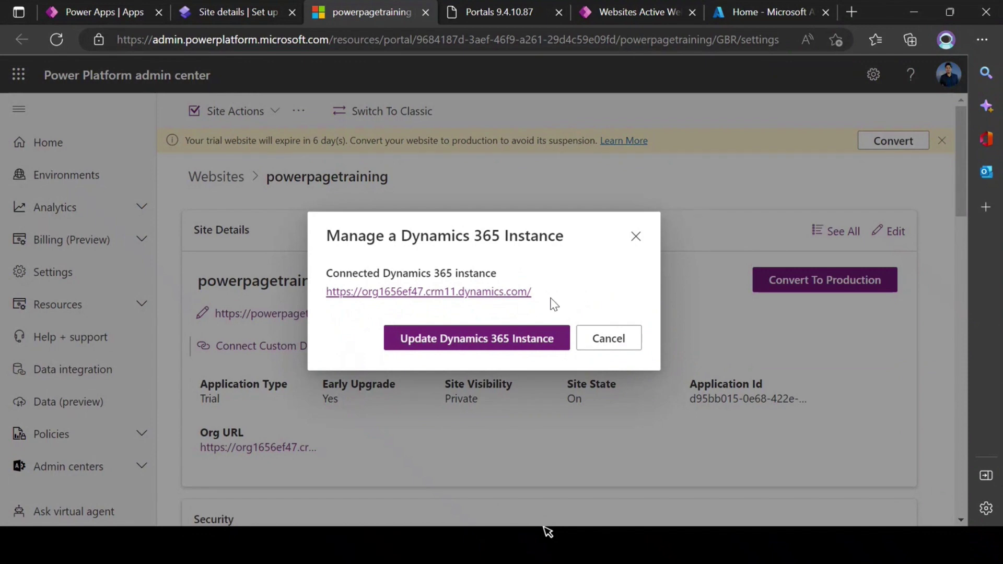
left_click_drag(533, 293, 322, 294)
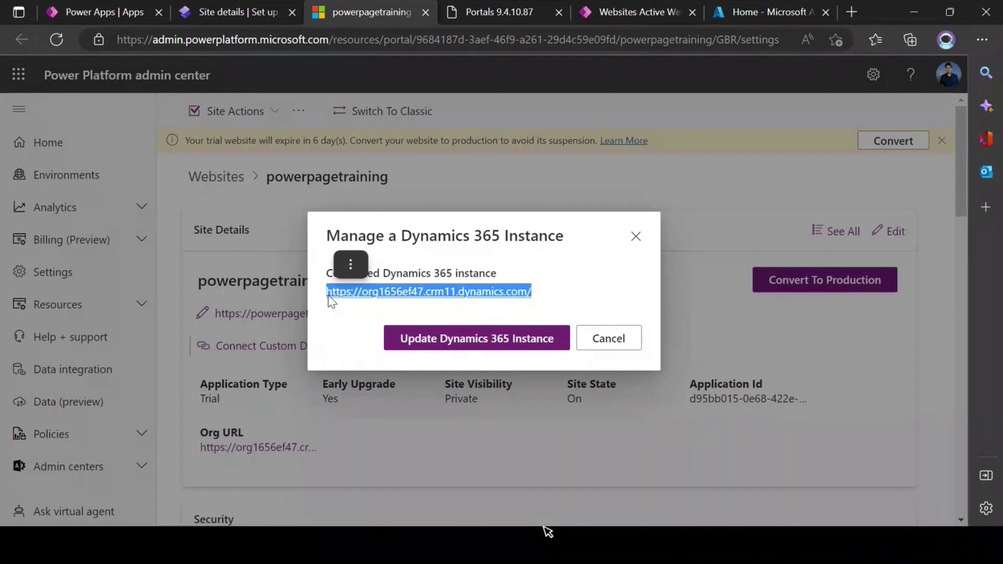
left_click(443, 311)
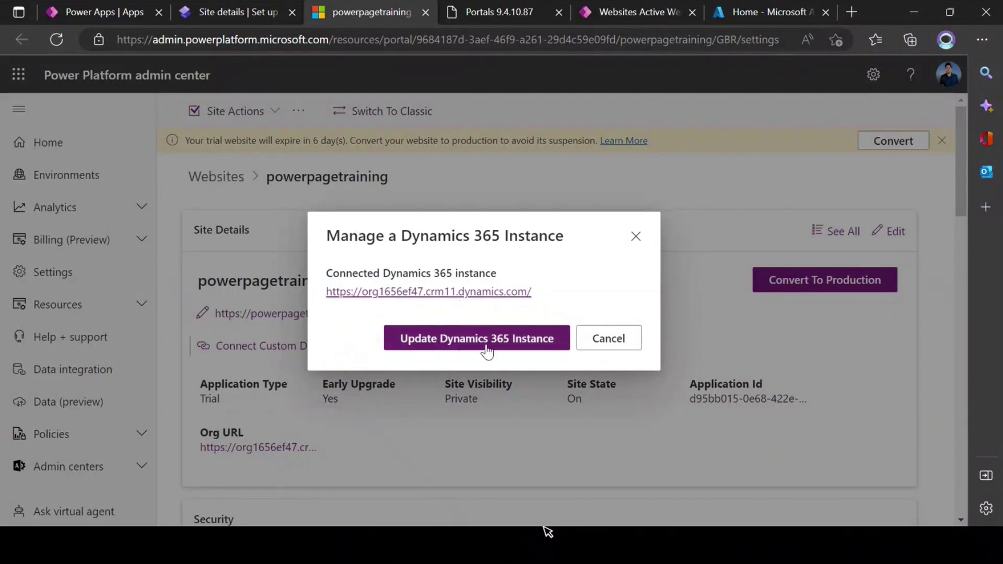
left_click(632, 347)
Read the Update Dynamics 365 URL confirmation, including the URLs and the portal restart notice, and cancel without updating.
left_click(306, 116)
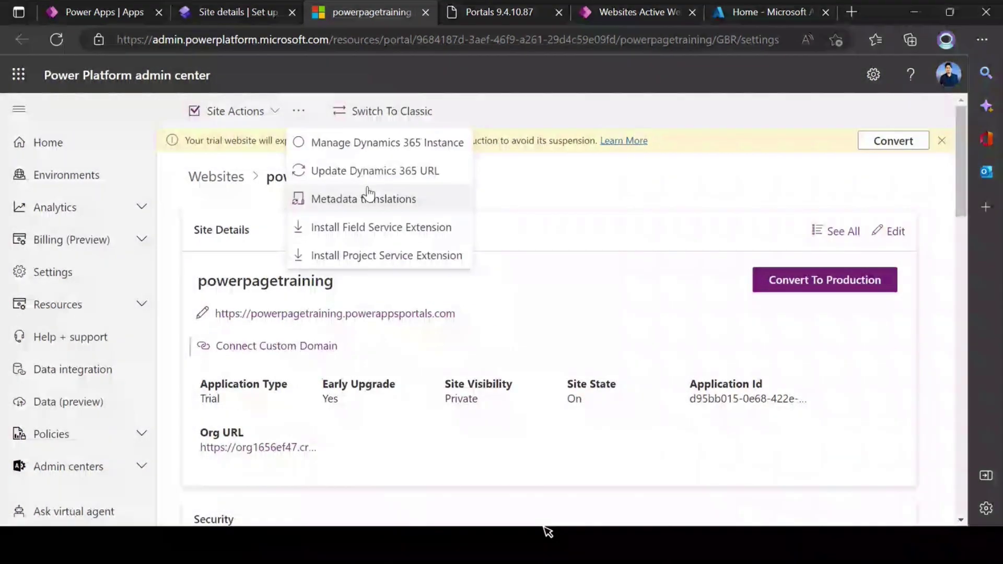
left_click(359, 173)
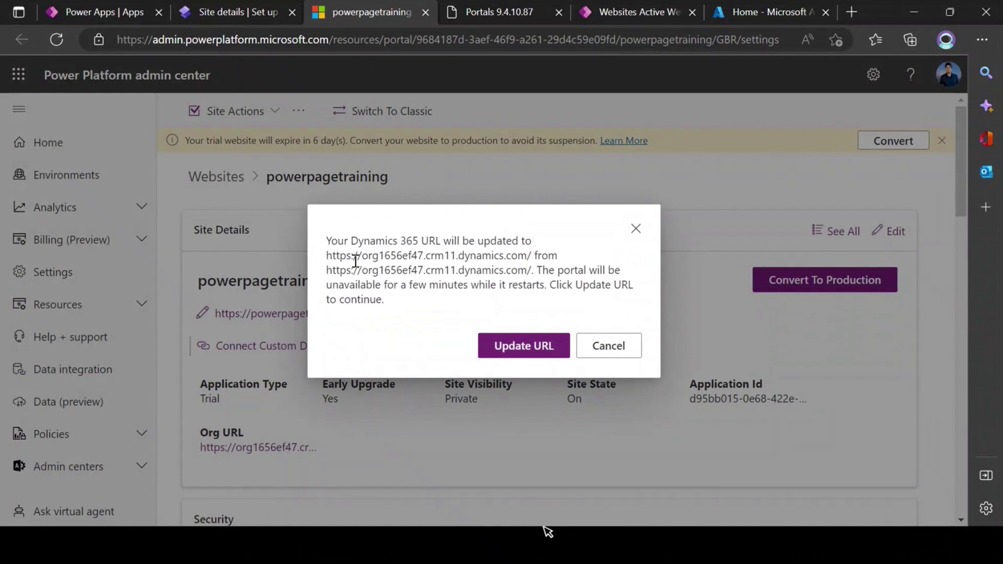
left_click_drag(332, 241, 512, 286)
left_click(442, 303)
left_click_drag(326, 255, 535, 257)
left_click(387, 307)
left_click_drag(384, 302, 321, 246)
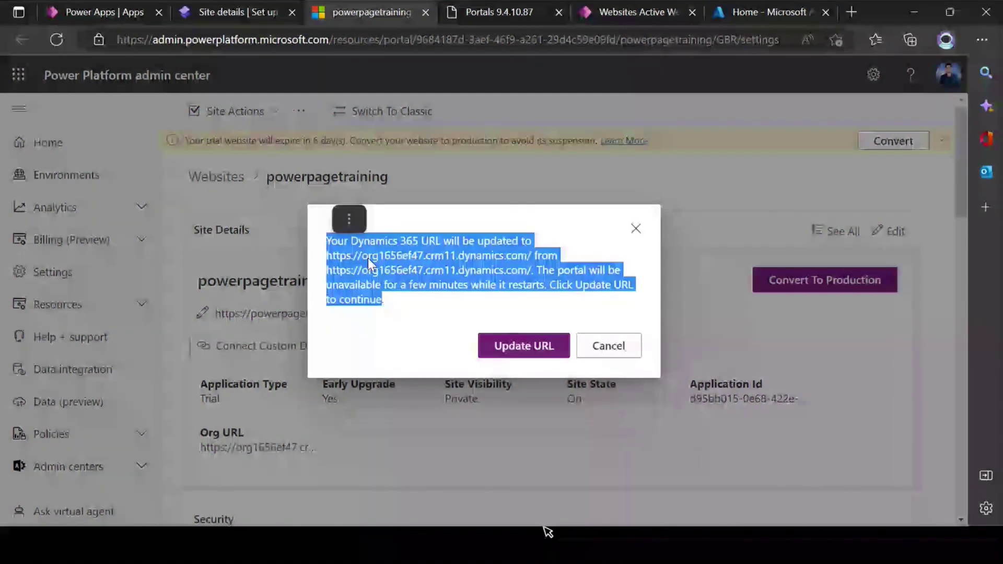
left_click(433, 286)
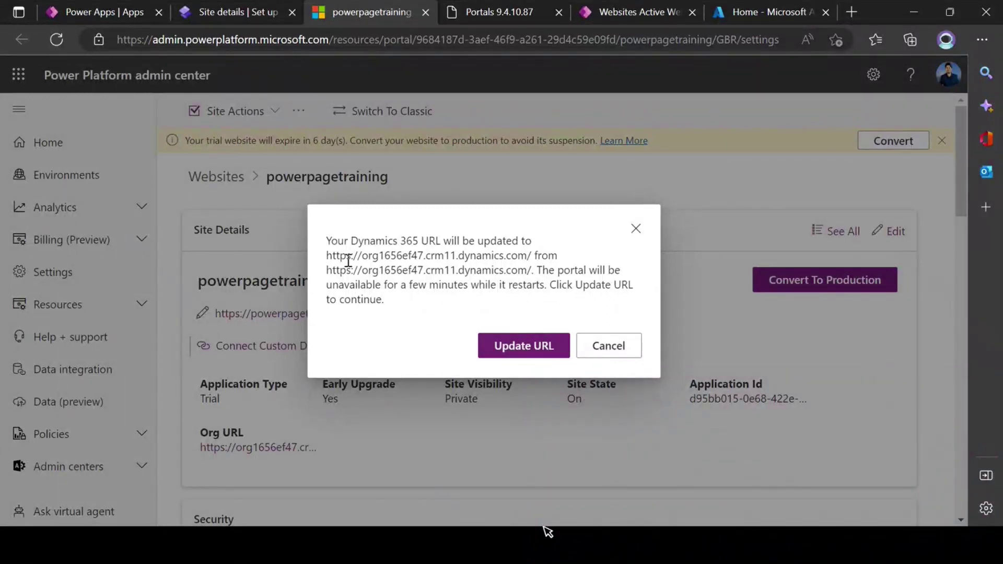
left_click_drag(327, 271, 529, 283)
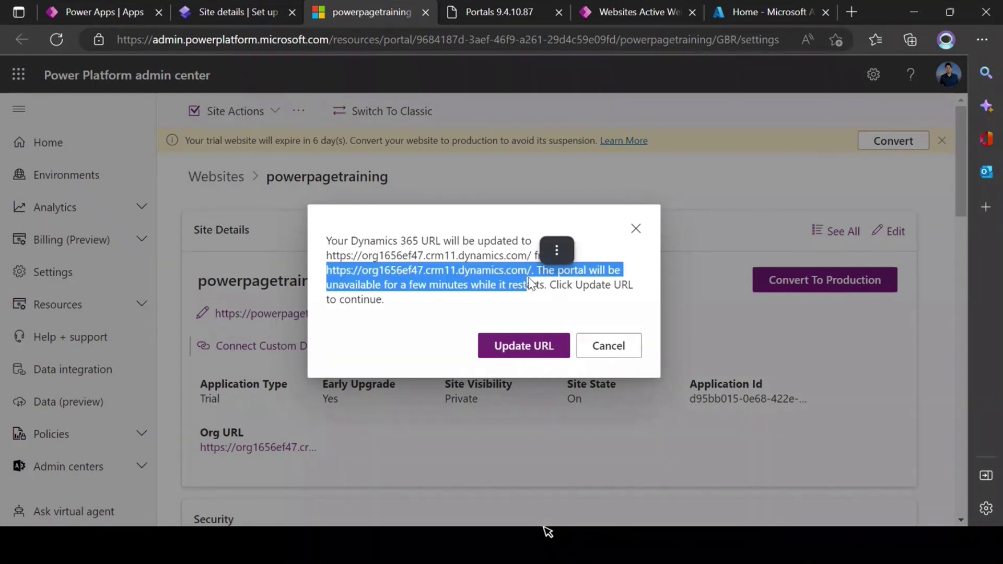
left_click(607, 345)
Review the Portal Solution metadata translations update prompt and close it without updating.
left_click(301, 112)
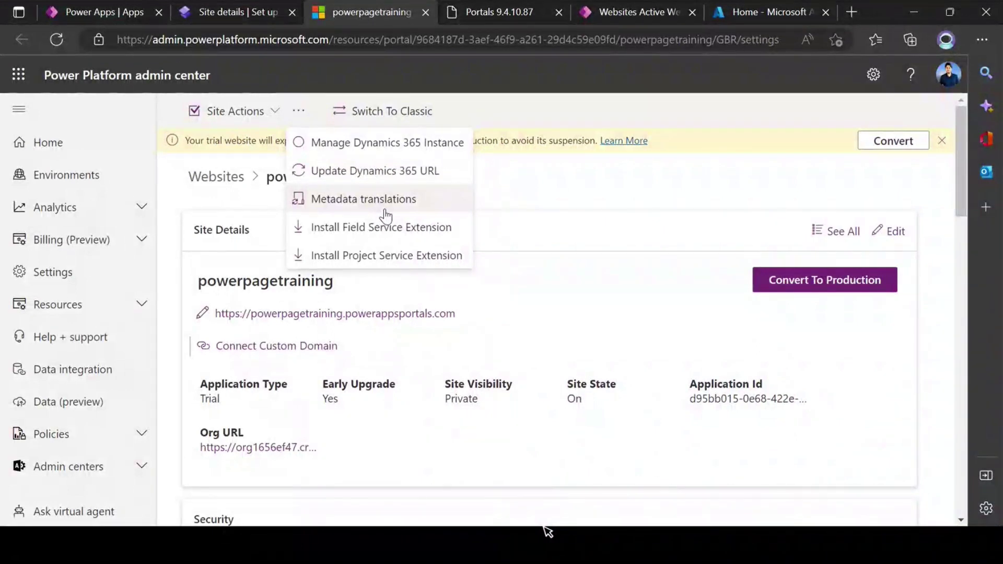
left_click(353, 207)
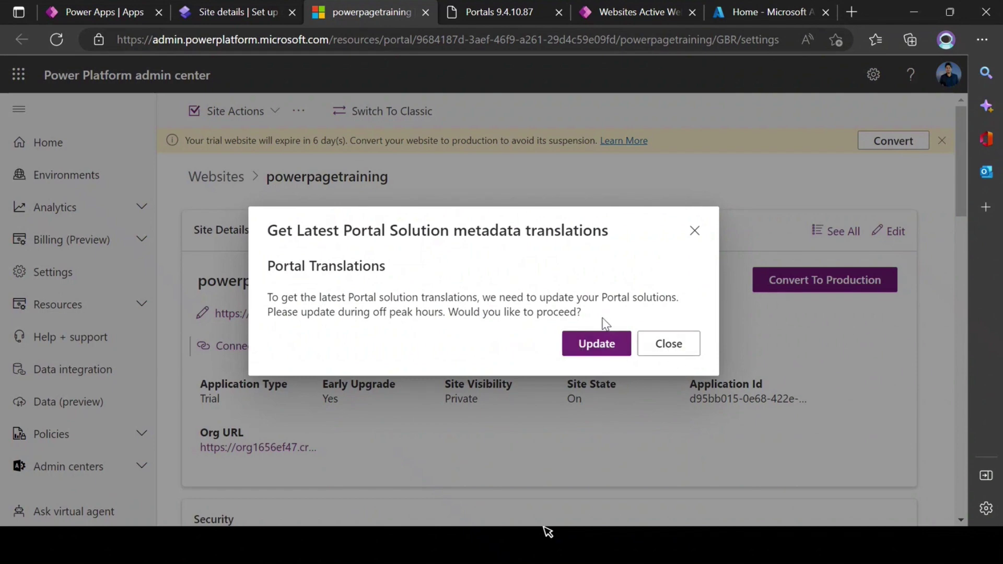
left_click_drag(271, 226, 624, 241)
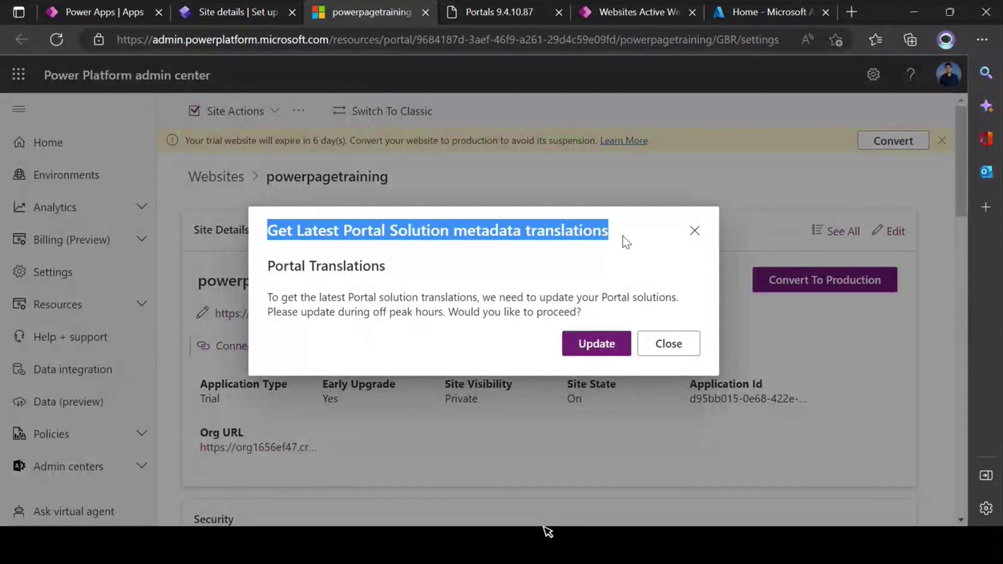
left_click(587, 263)
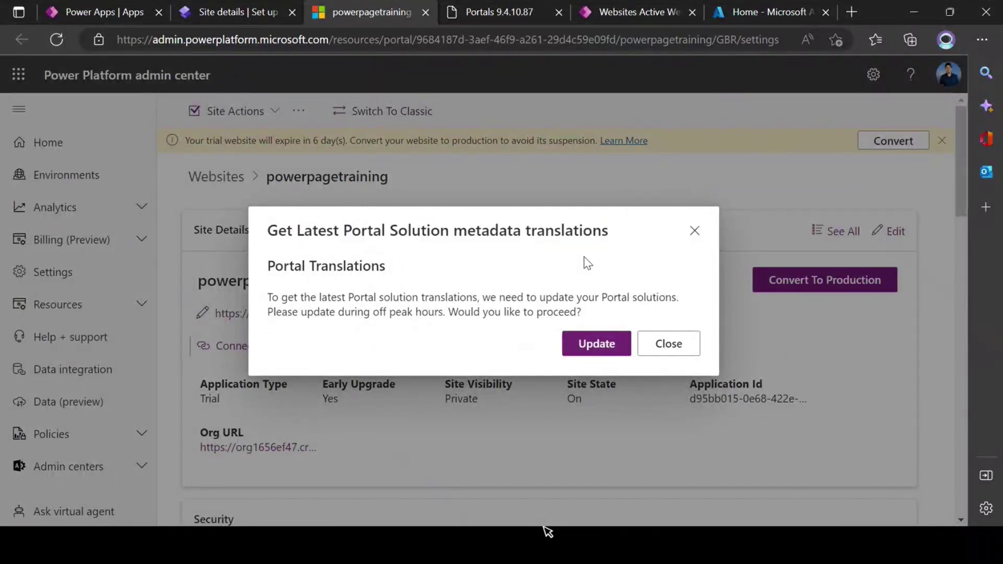
left_click(652, 353)
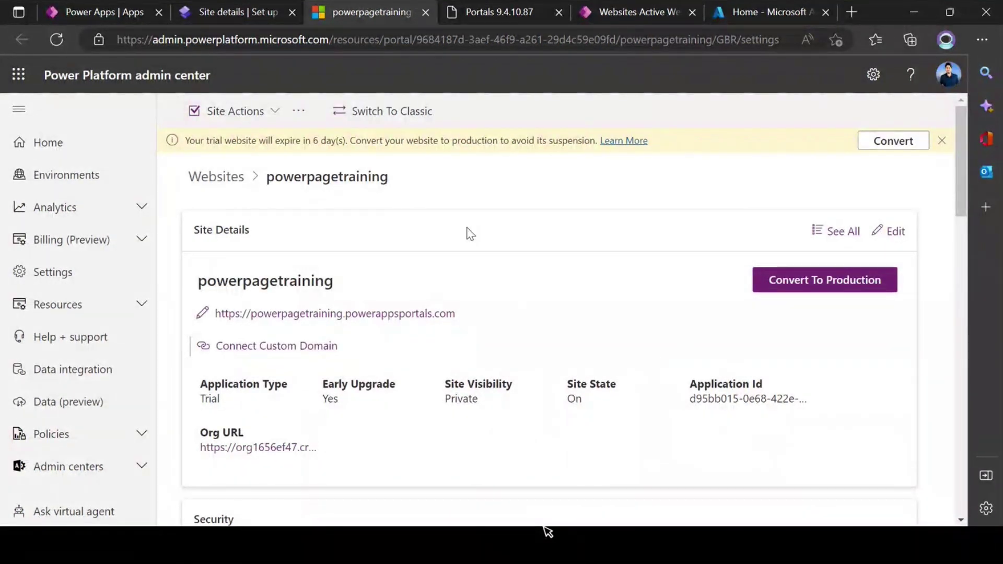
Examine the Field Service and Project Service extension install options and the available site actions without running any.
left_click(298, 111)
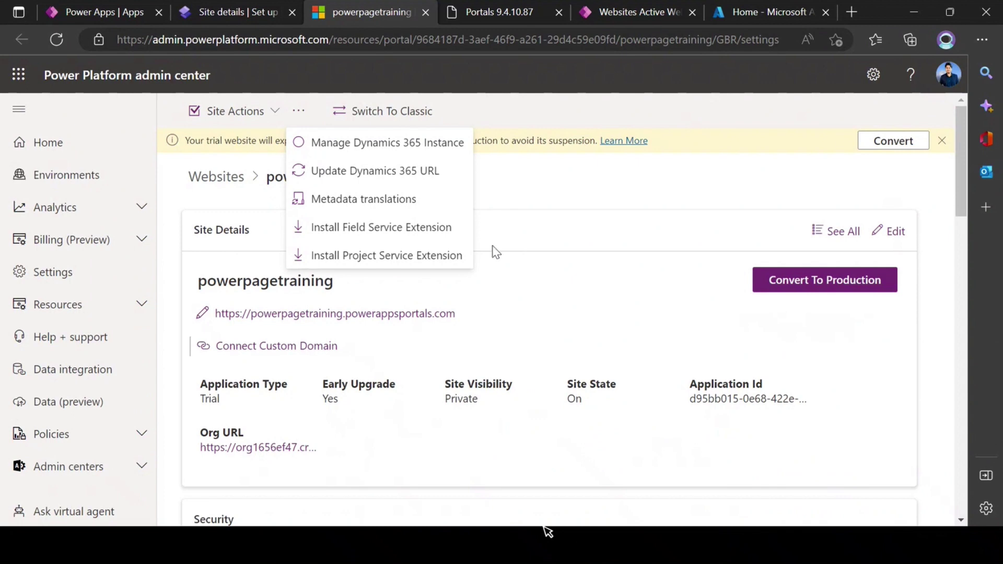
left_click(577, 209)
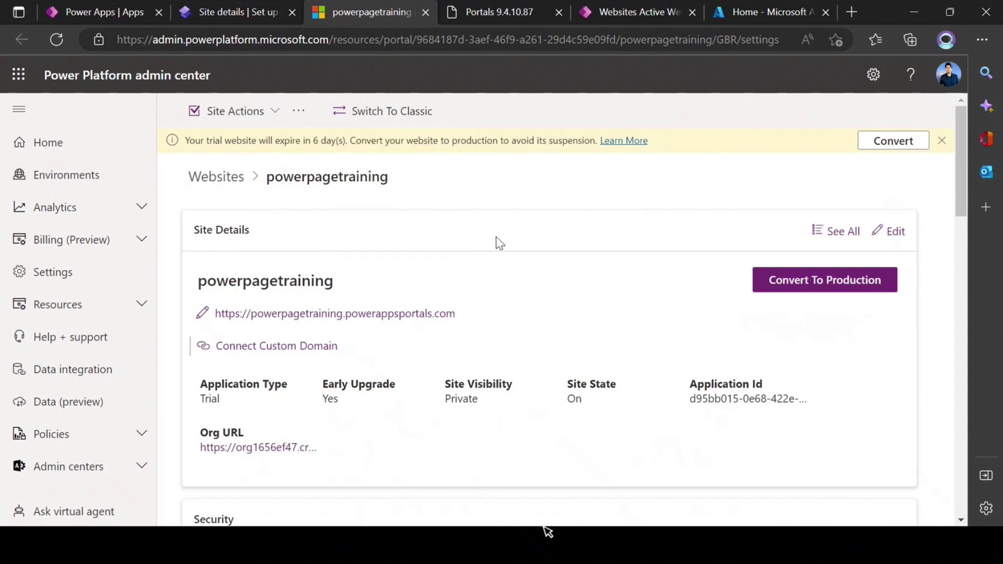
left_click(299, 112)
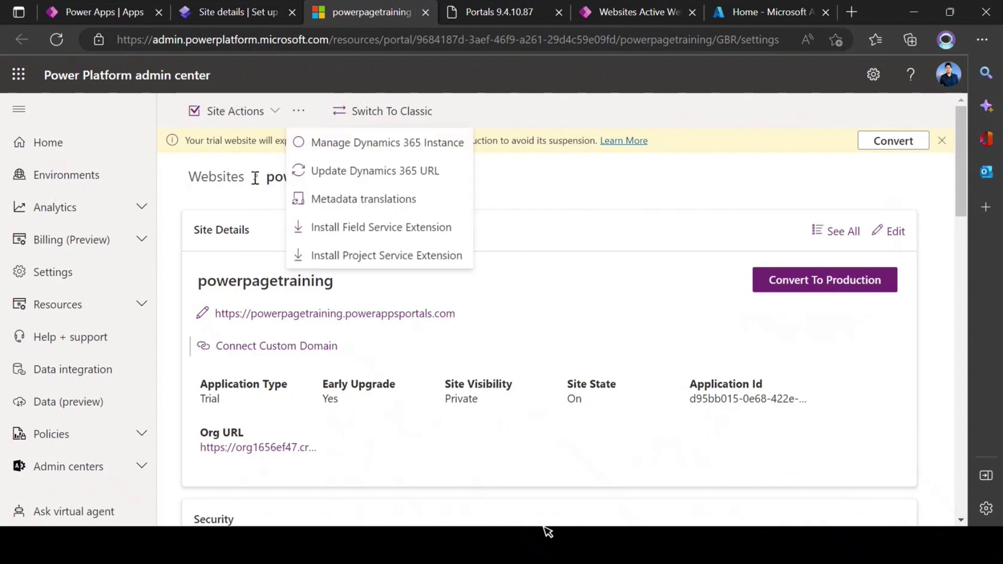
left_click(276, 112)
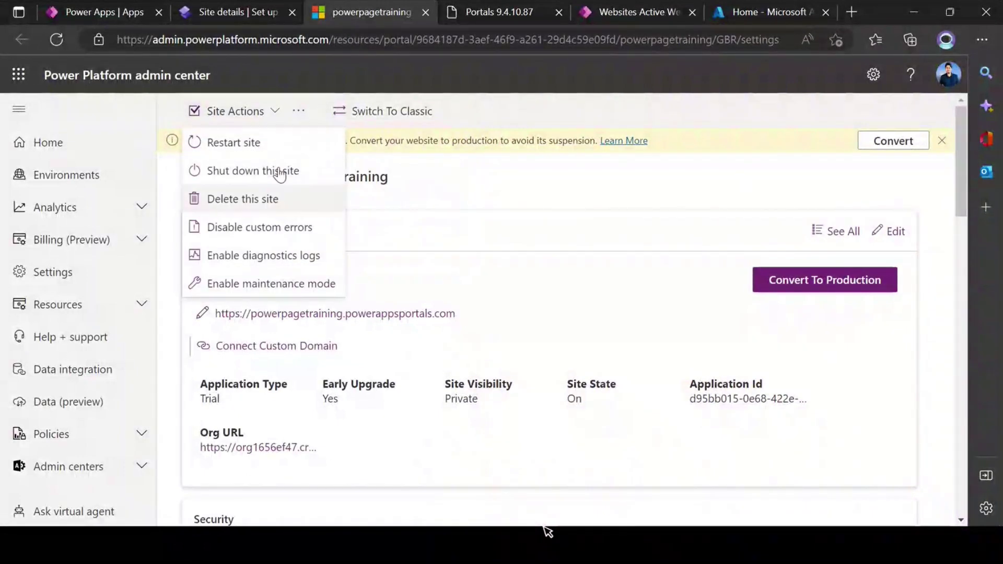
left_click(431, 193)
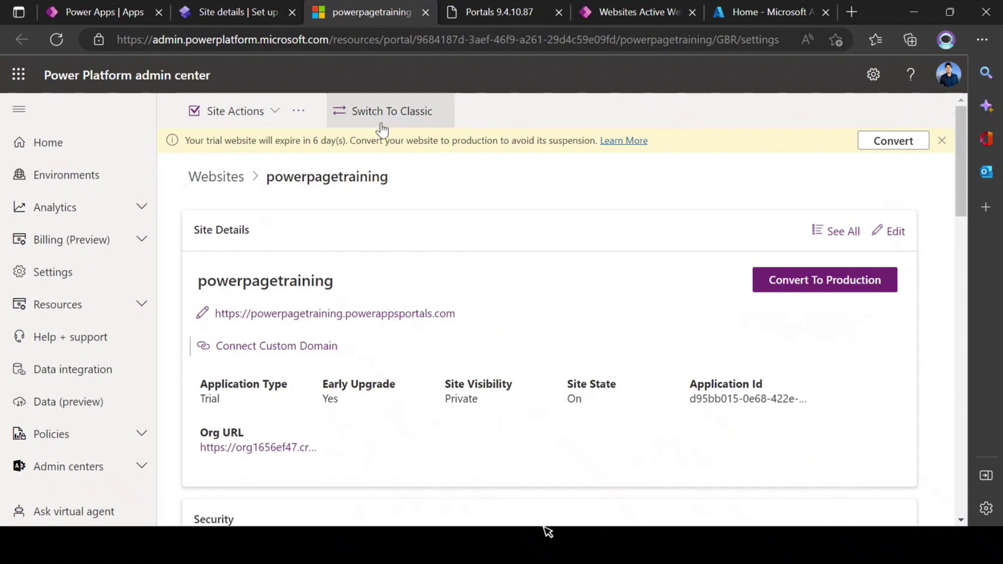
left_click(299, 114)
left_click(276, 124)
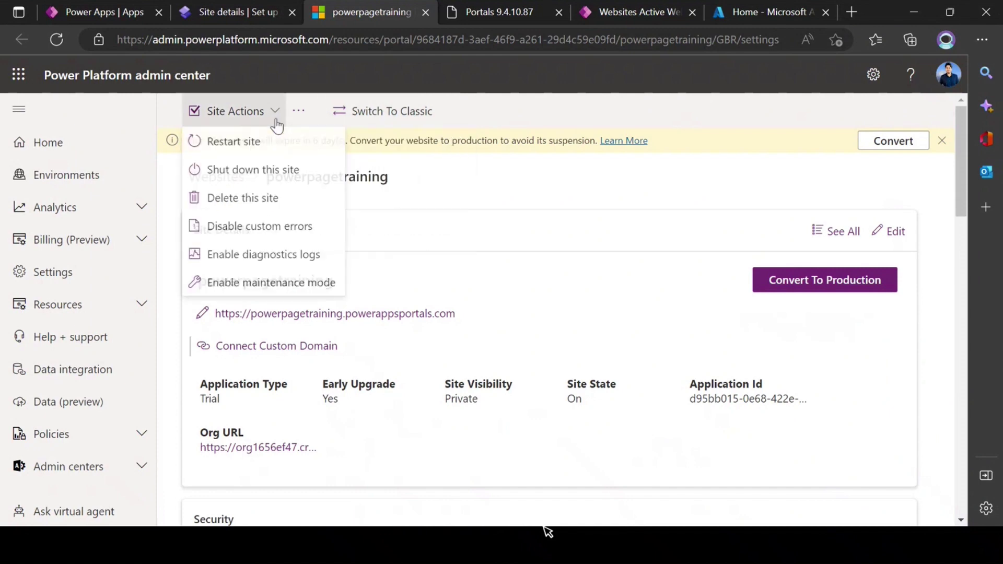
left_click(464, 206)
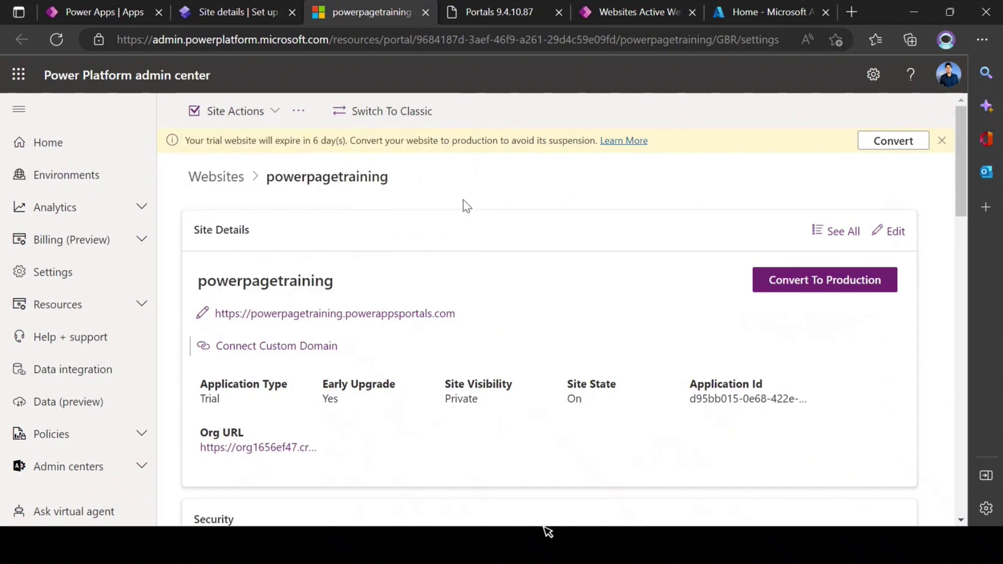
View the site in the classic Power Apps portals admin center, and return to its Site Details in the Power Platform admin center.
left_click(396, 128)
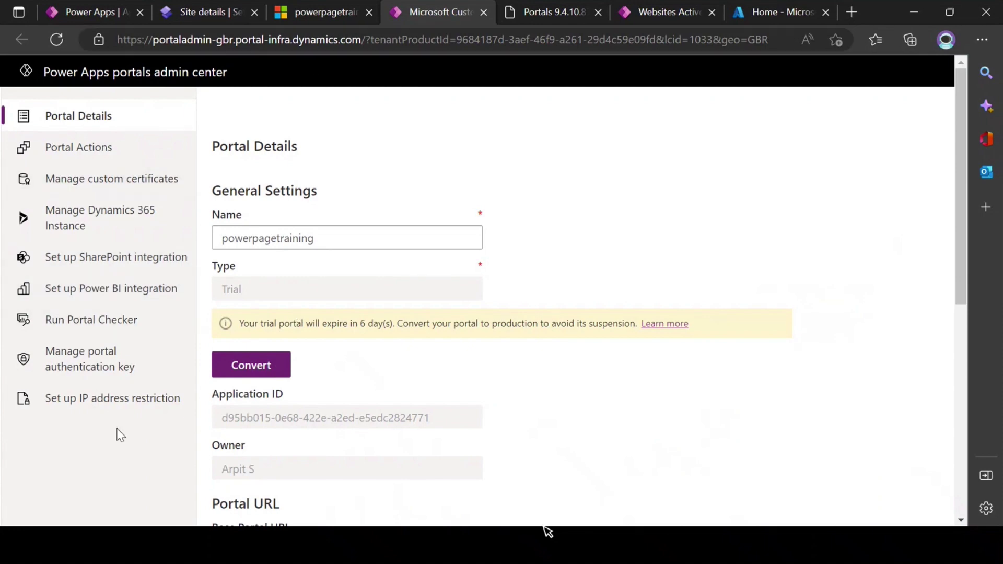
left_click(306, 12)
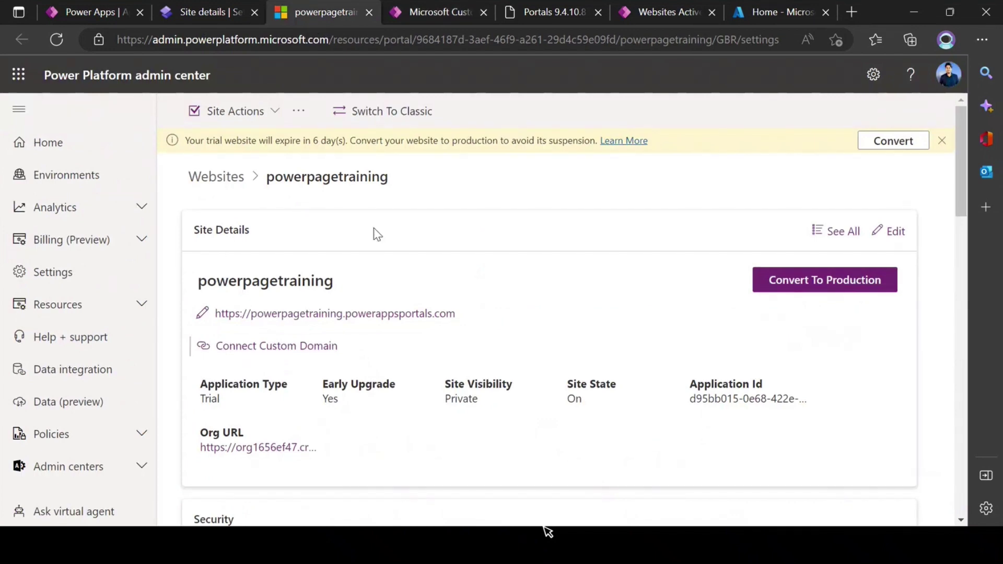
scroll(374, 231, "down", 1)
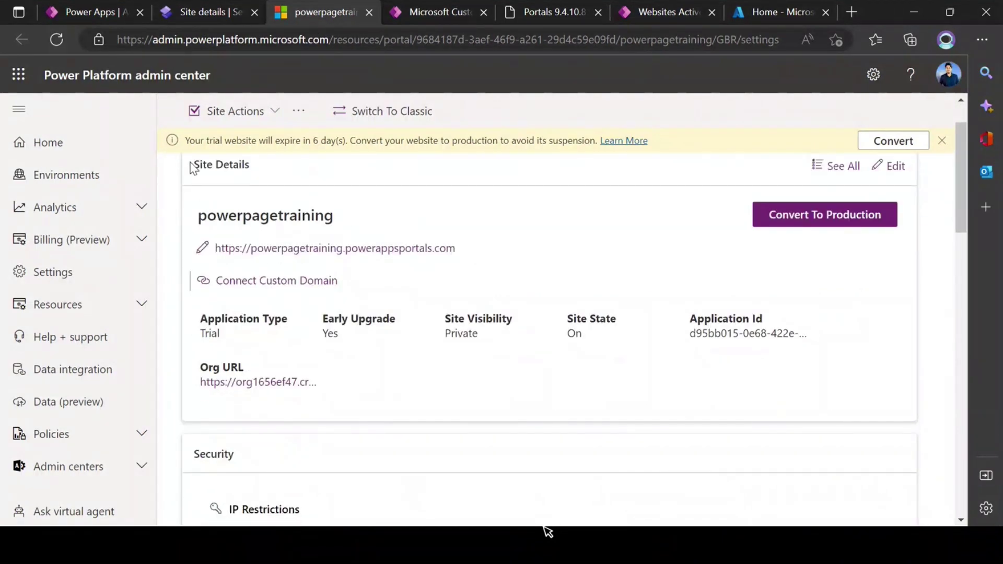
left_click_drag(191, 167, 432, 336)
left_click(462, 428)
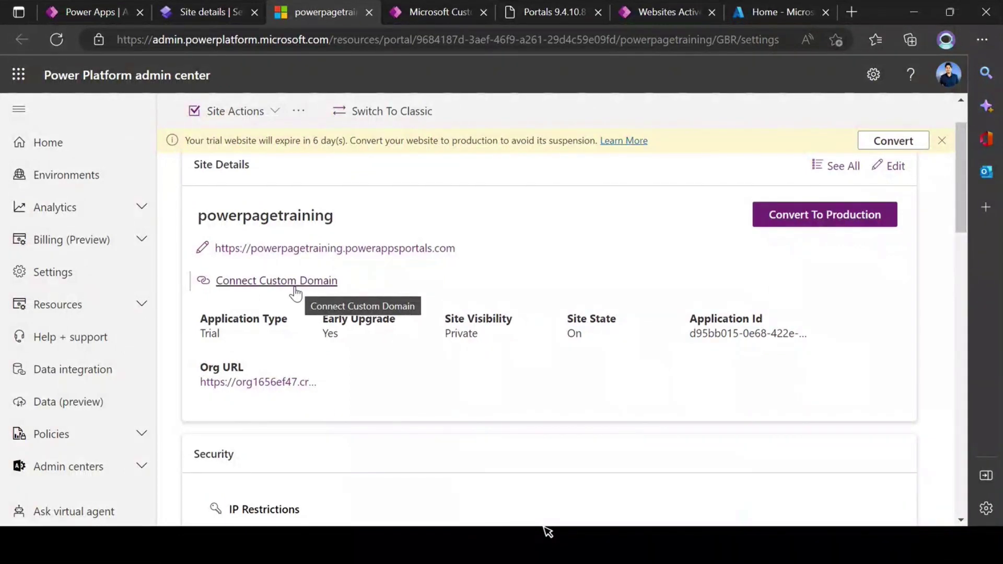
Review the Application Type and Early Upgrade values in the site's details.
scroll(295, 294, "down", 1)
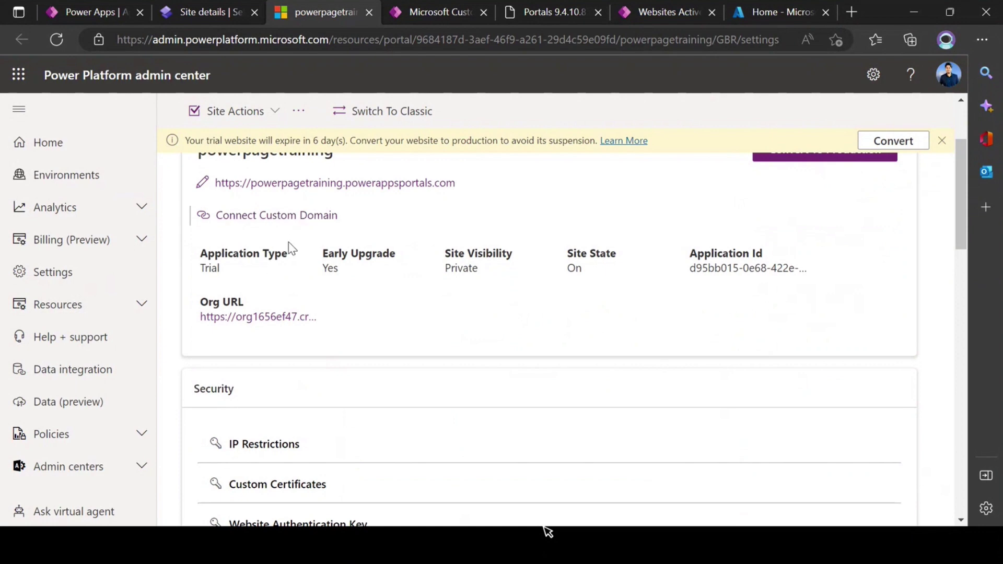
triple_click(203, 269)
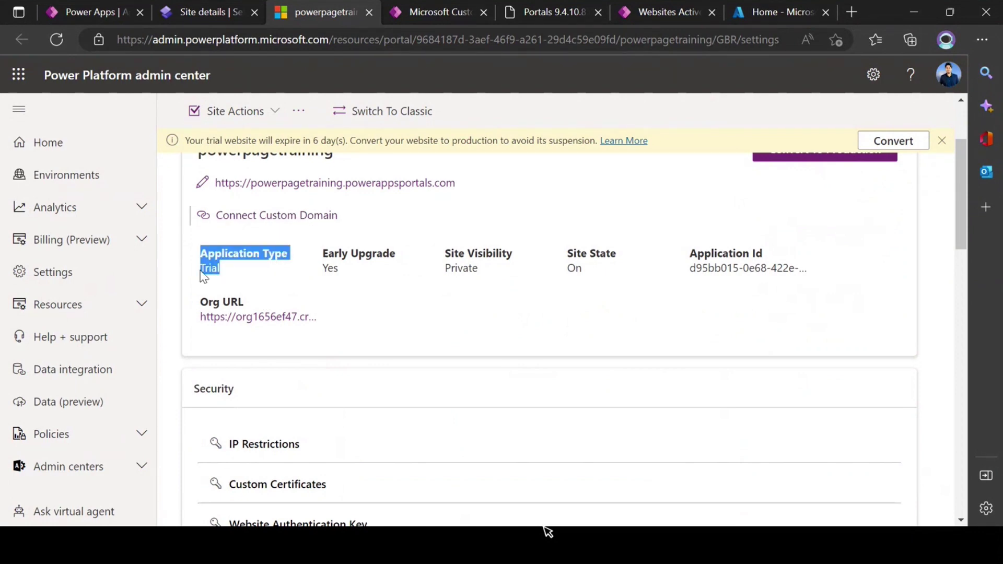
left_click(245, 277)
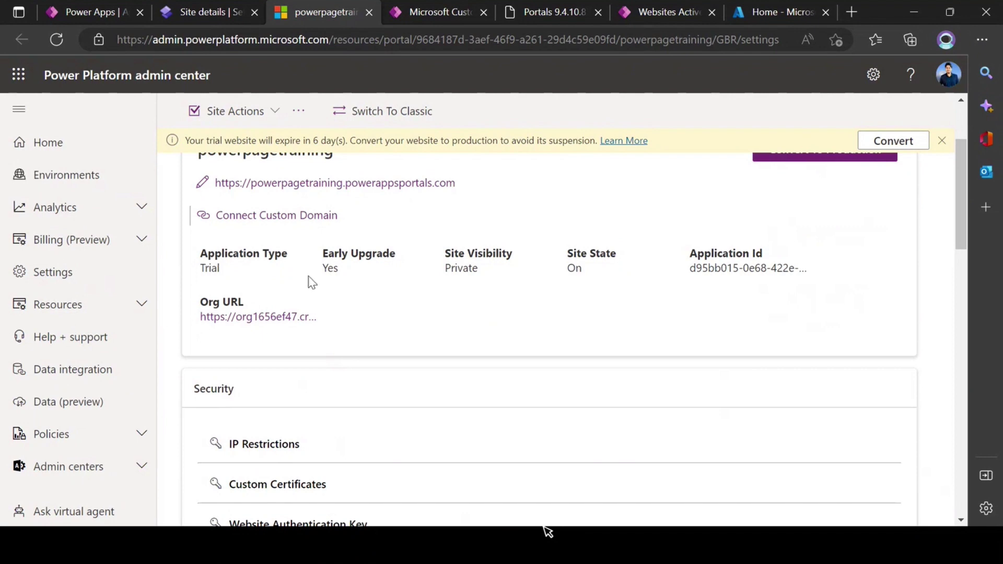
left_click_drag(222, 271, 206, 252)
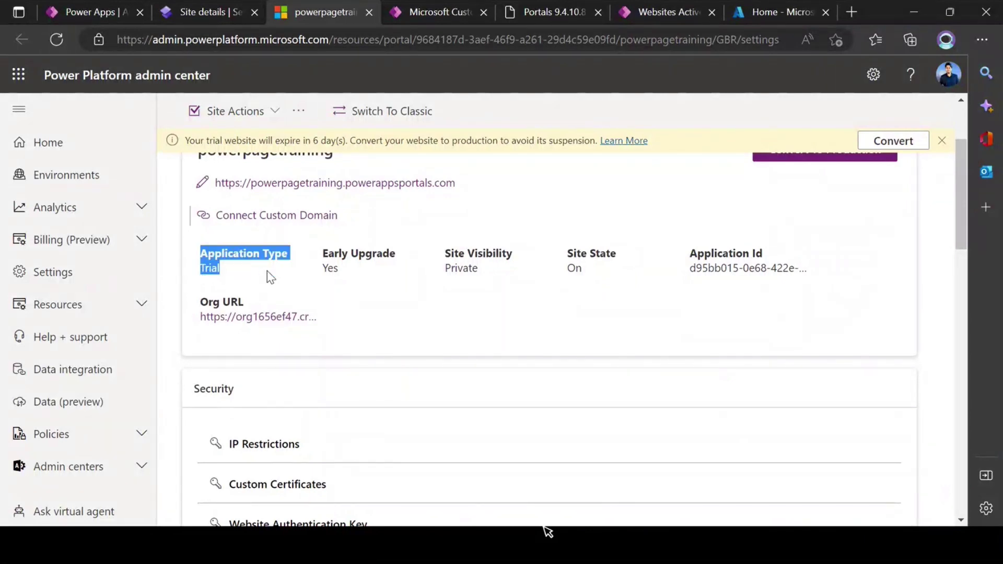
left_click(355, 286)
left_click_drag(321, 248, 375, 271)
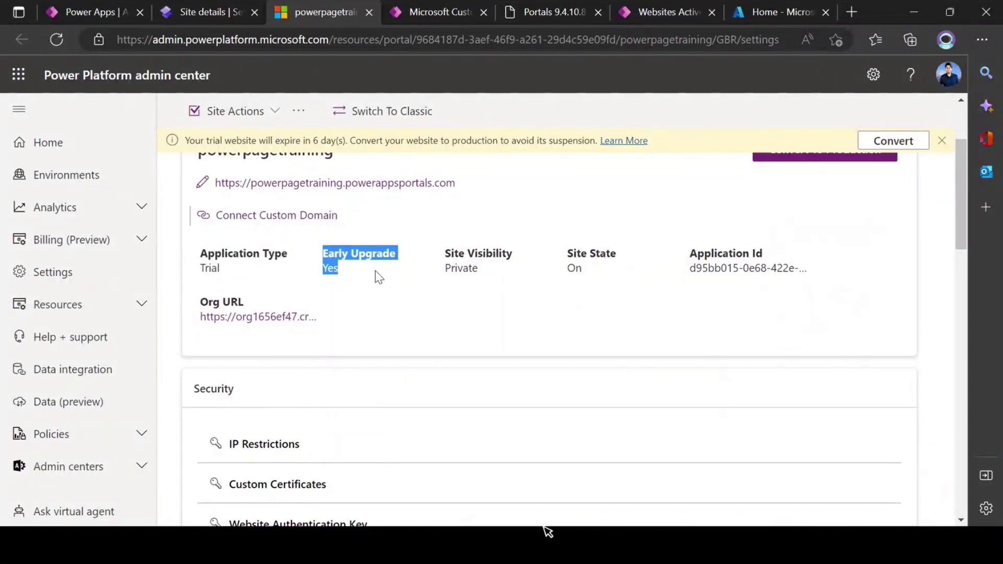
left_click(387, 302)
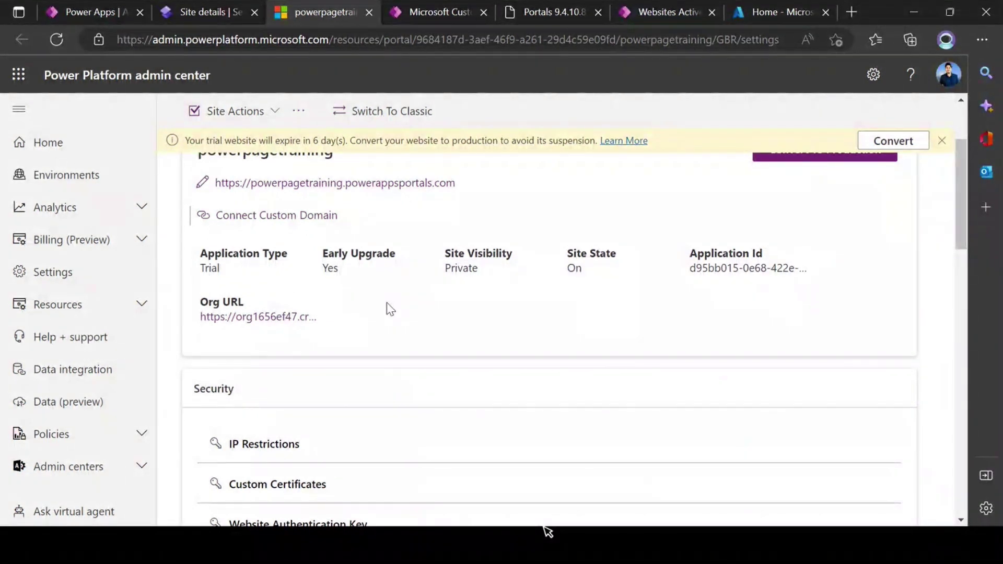
Look up the early upgrade option in the classic portal details, and return to the Power Platform admin center.
left_click(402, 20)
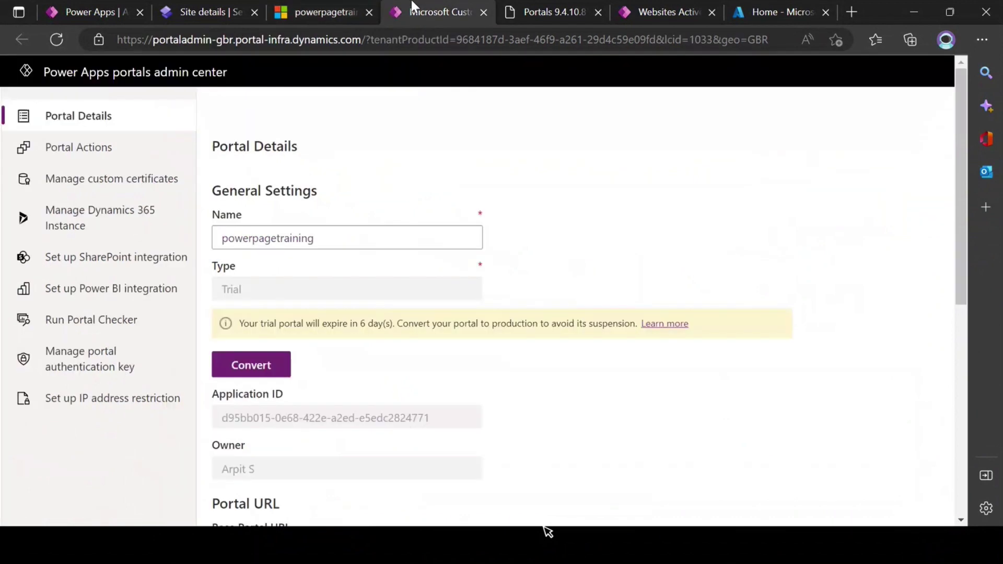
scroll(357, 277, "down", 8)
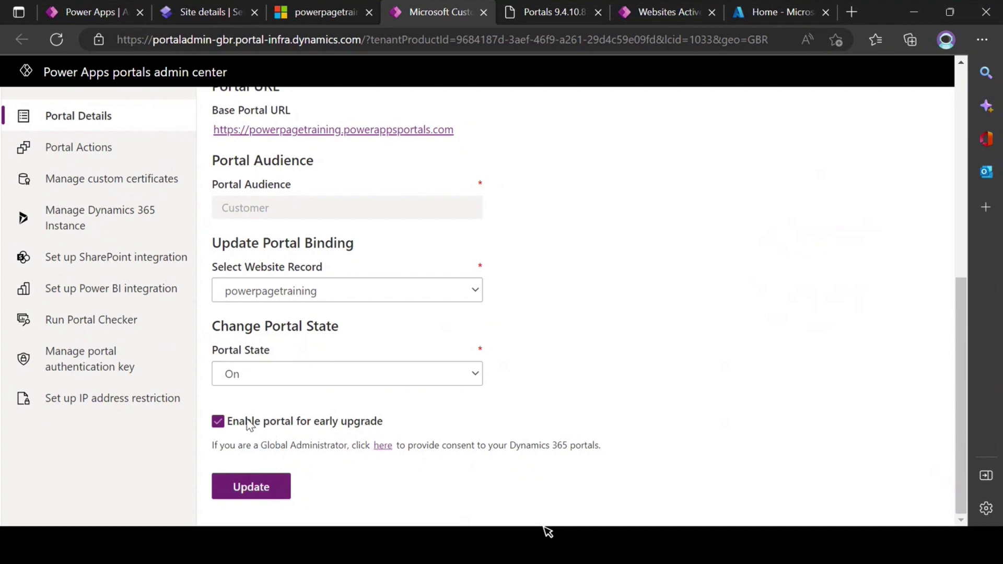
left_click(321, 12)
Review the Site State and Application Id values in the site's details.
left_click_drag(574, 253, 578, 270)
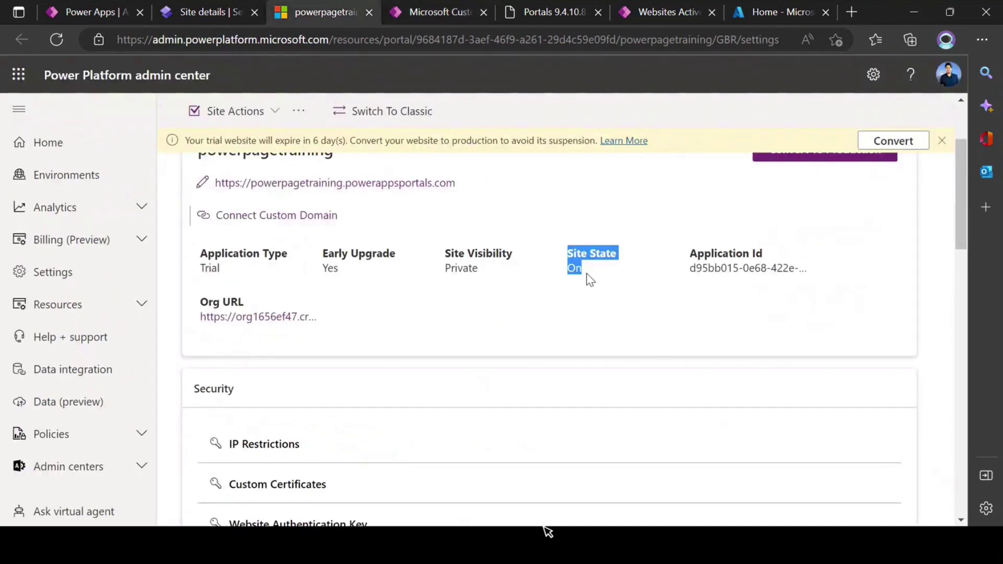
left_click(621, 335)
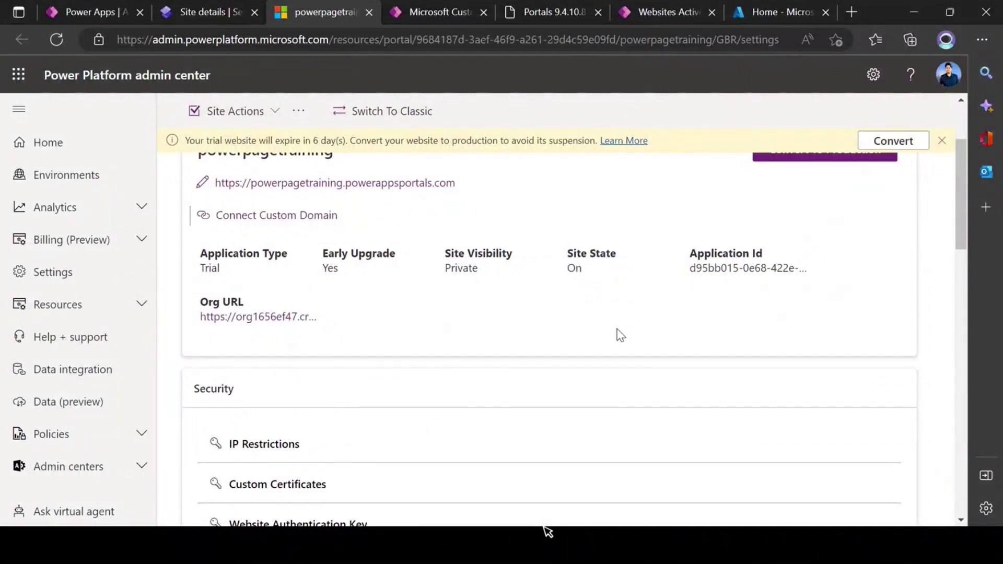
left_click_drag(568, 257, 598, 296)
left_click(600, 295)
left_click_drag(691, 278, 833, 284)
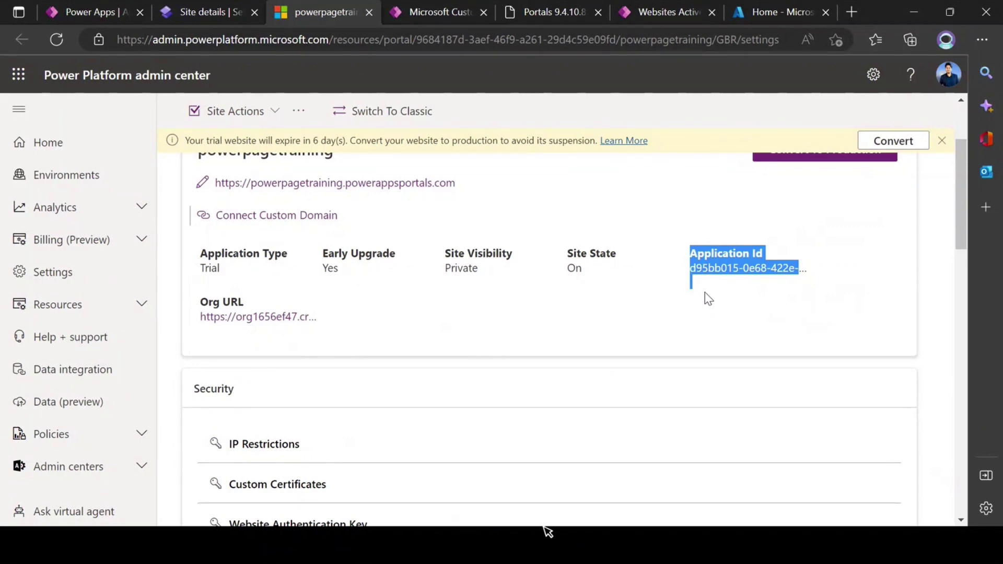
Switch to the Azure portal and view the App registrations in Azure Active Directory to find the powerpagetraining portal's registration.
left_click(752, 11)
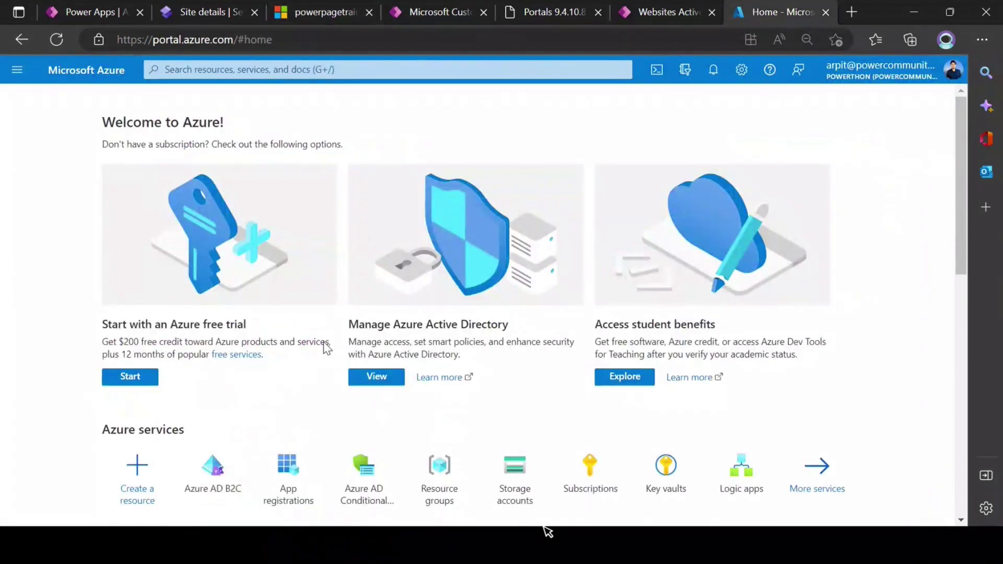
left_click(353, 380)
scroll(95, 321, "down", 2)
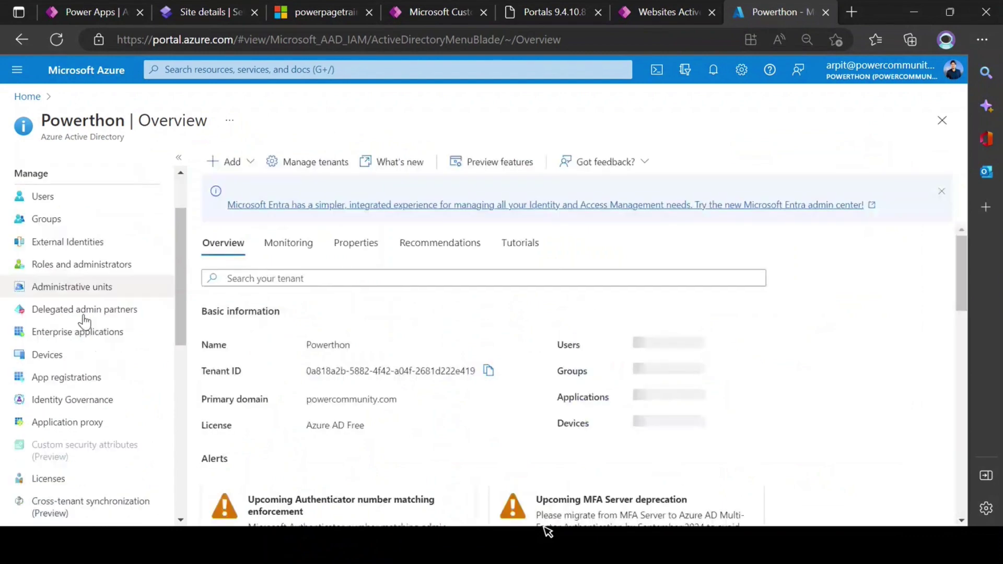
left_click(91, 351)
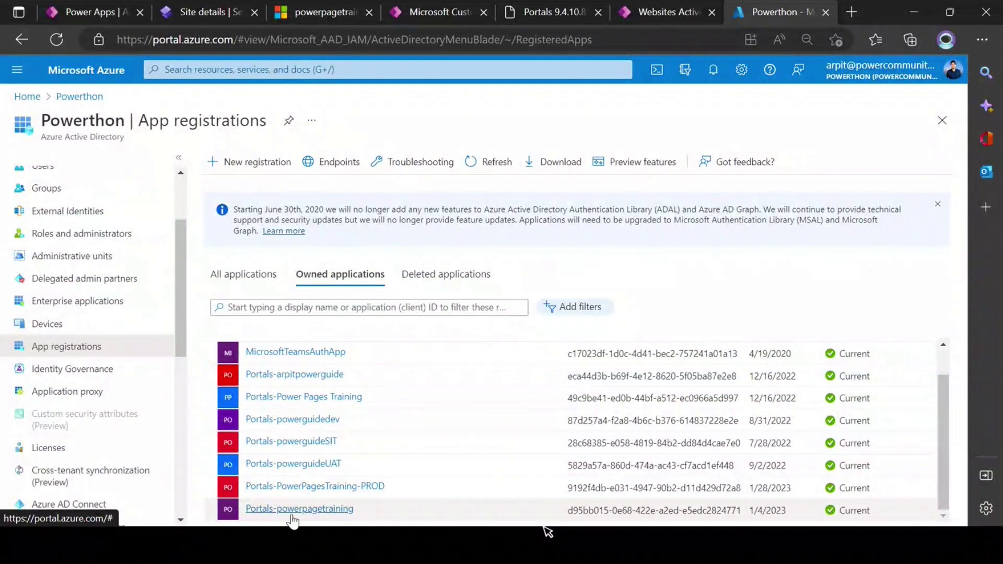
Open the Portals-powerpagetraining app registration and compare its Application (client) ID with the Application Id in the Power Platform admin center.
left_click(323, 511)
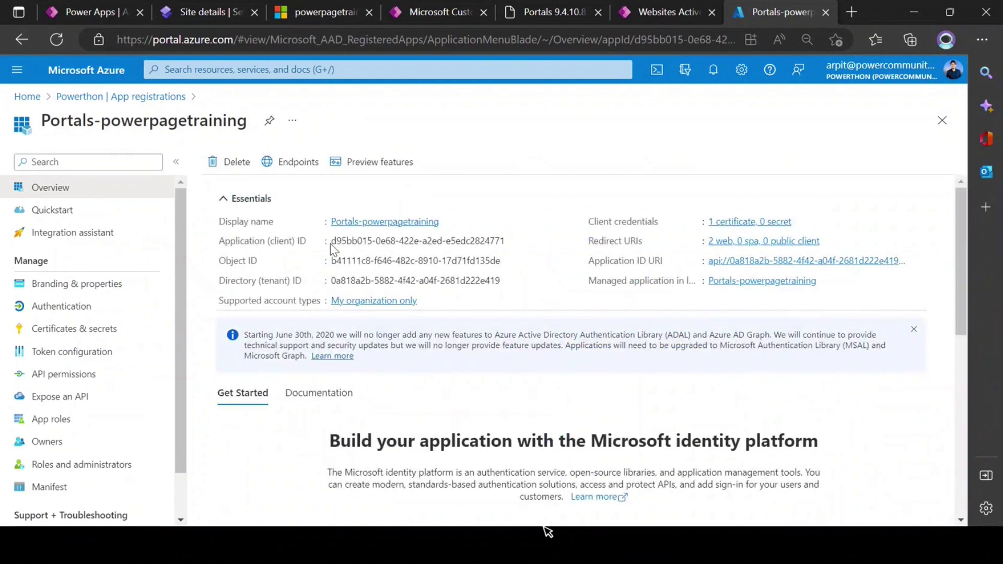
left_click_drag(330, 241, 501, 252)
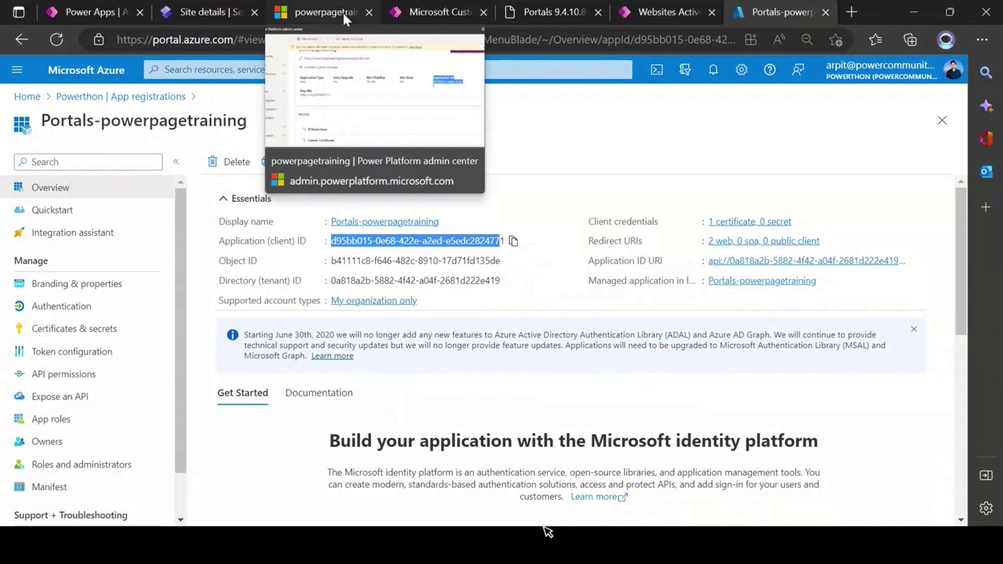
left_click(327, 11)
left_click(687, 278)
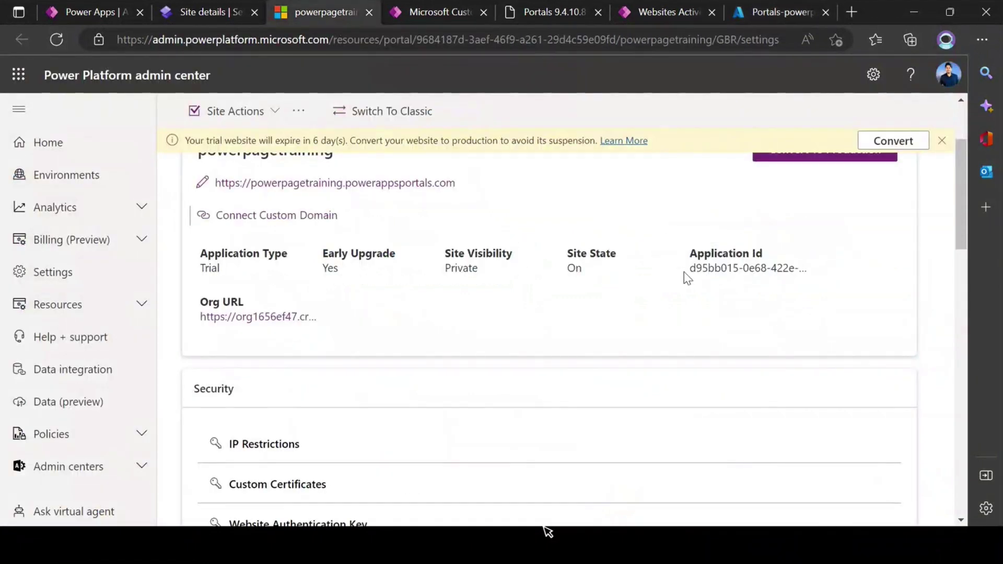
left_click_drag(690, 268, 745, 273)
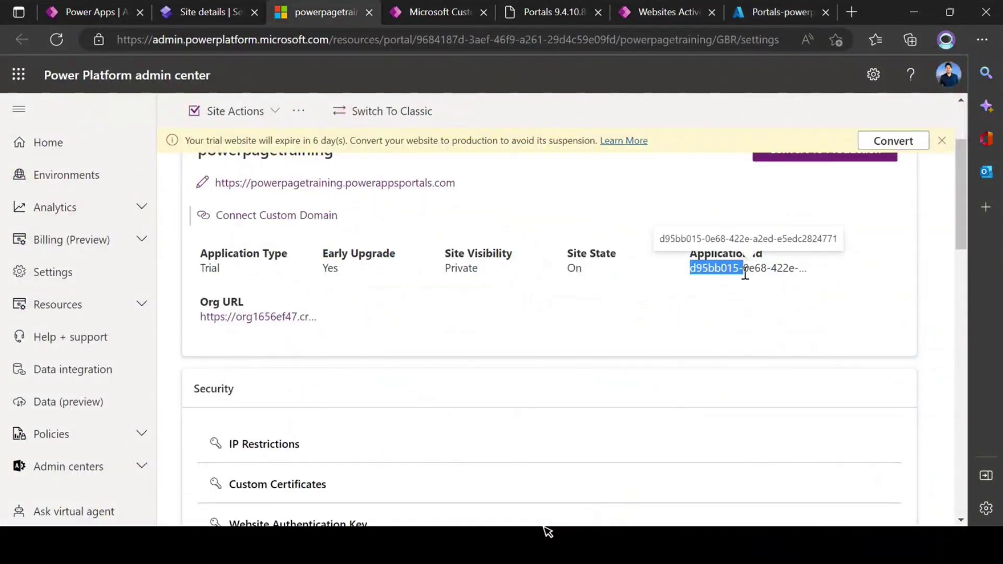
left_click(754, 8)
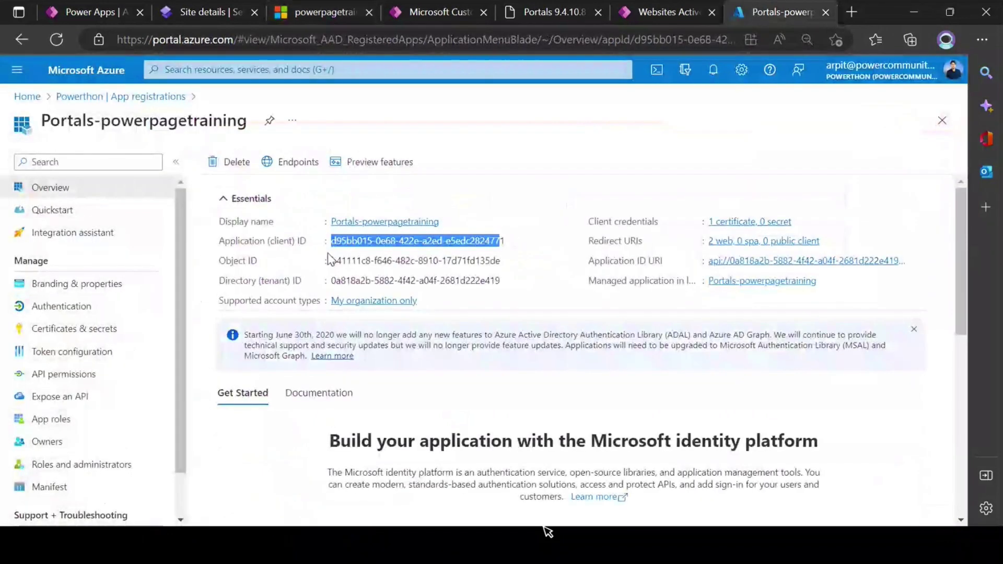
left_click_drag(454, 281, 459, 281)
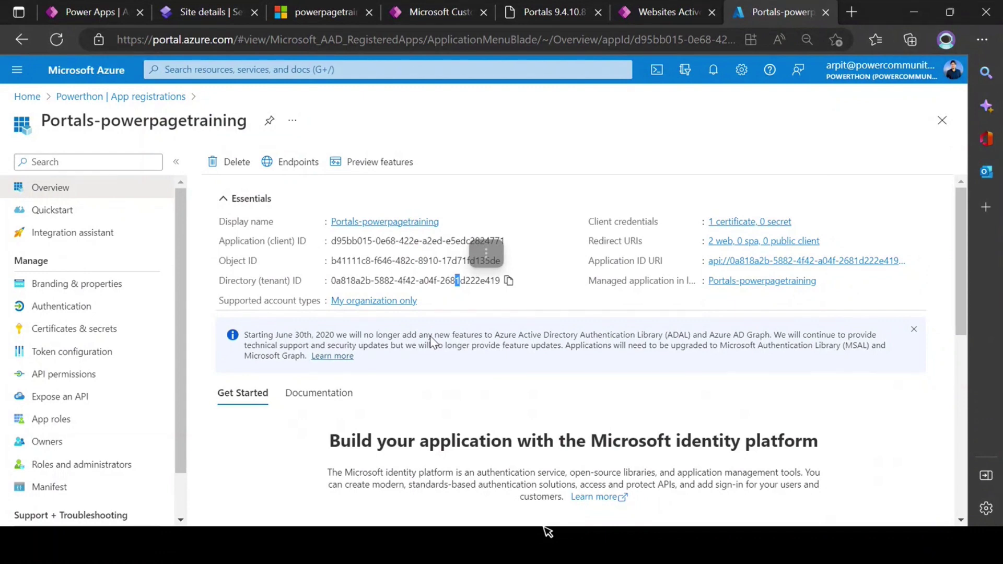
Switch to the Power Platform admin center and review the site's Org URL in the site details.
left_click(303, 11)
left_click_drag(199, 306, 266, 312)
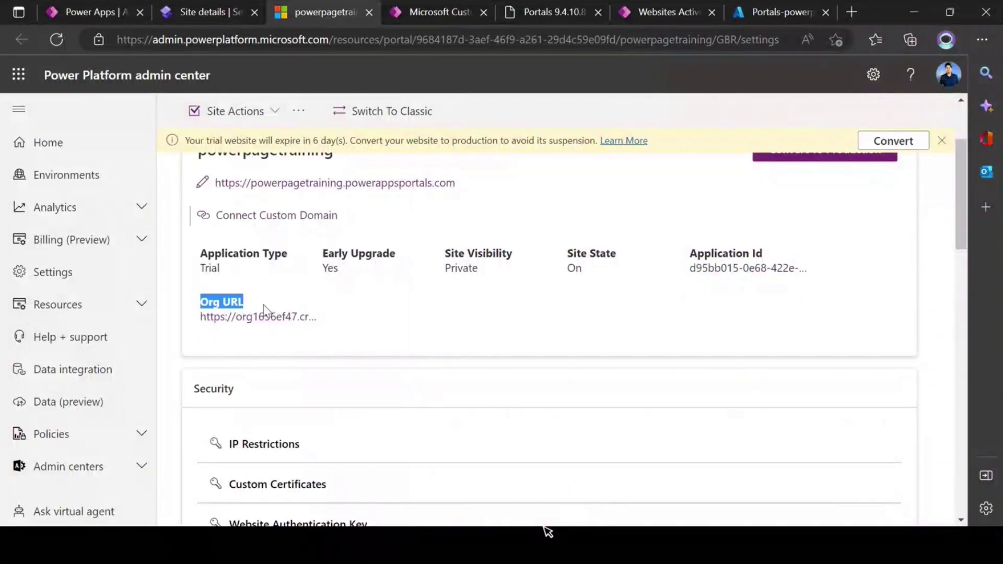
left_click(279, 358)
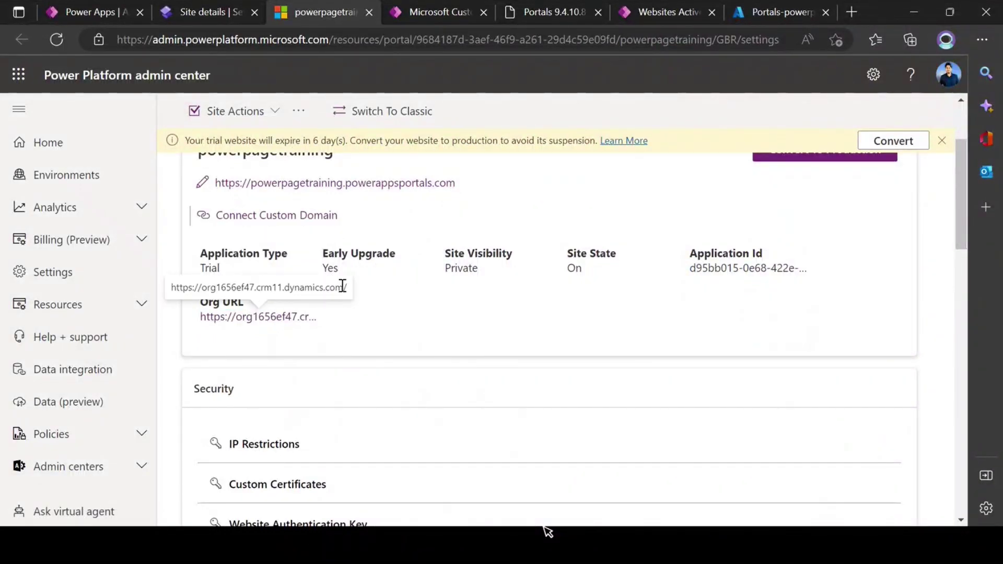
In the Security section, open IP Restrictions, examine the form for adding an IP address, and close it without adding one.
scroll(342, 324, "down", 2)
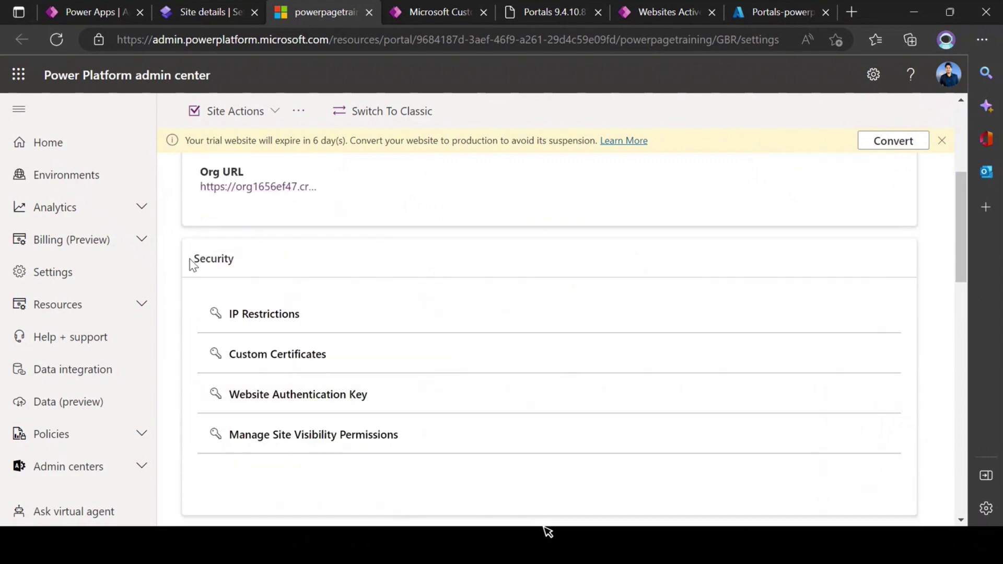
left_click_drag(190, 260, 247, 264)
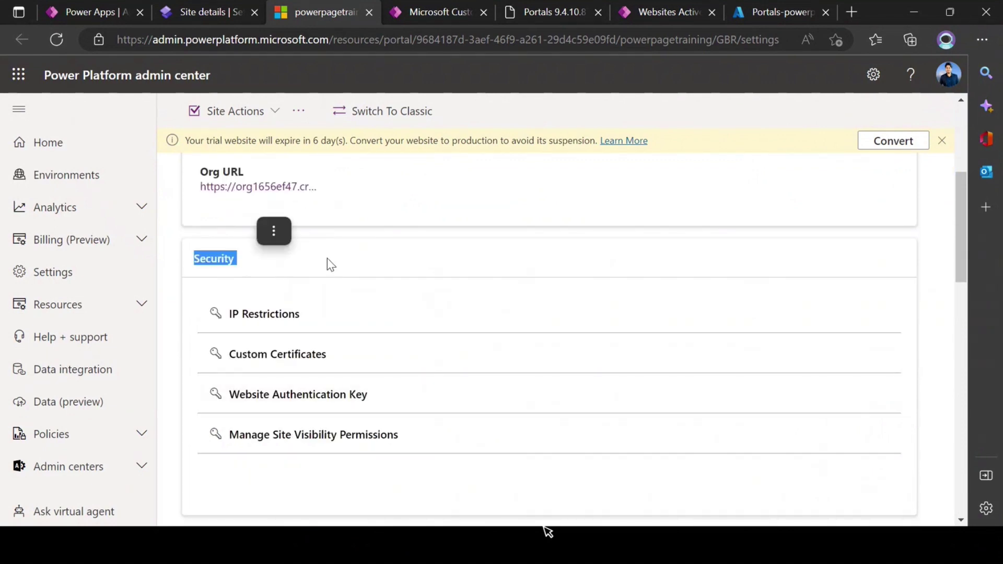
left_click(312, 285)
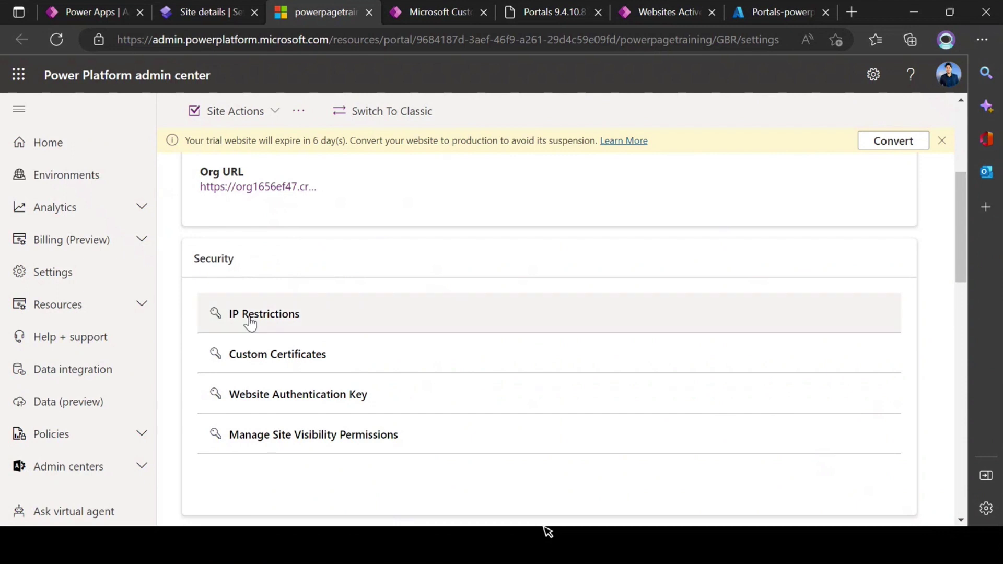
left_click(398, 324)
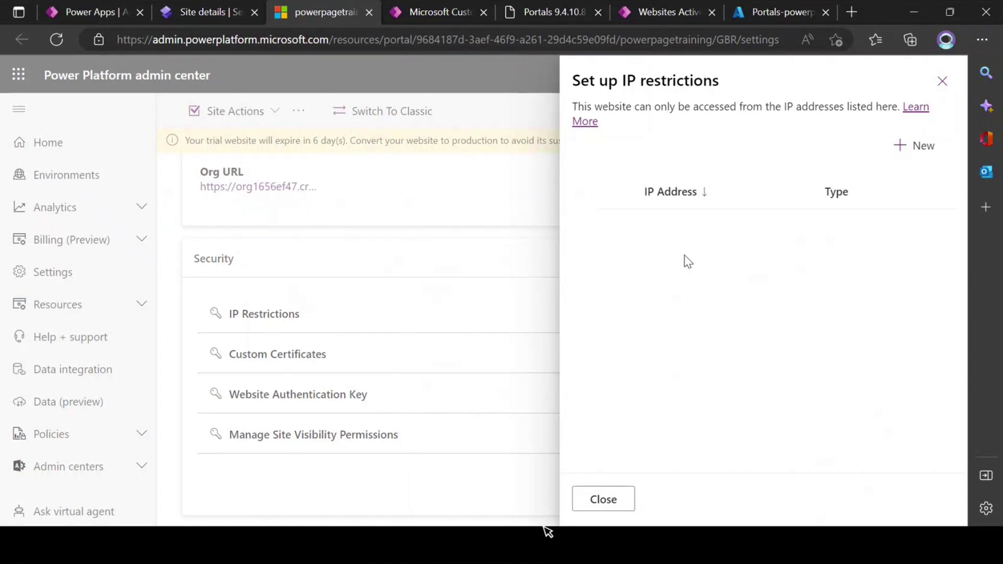
left_click(920, 156)
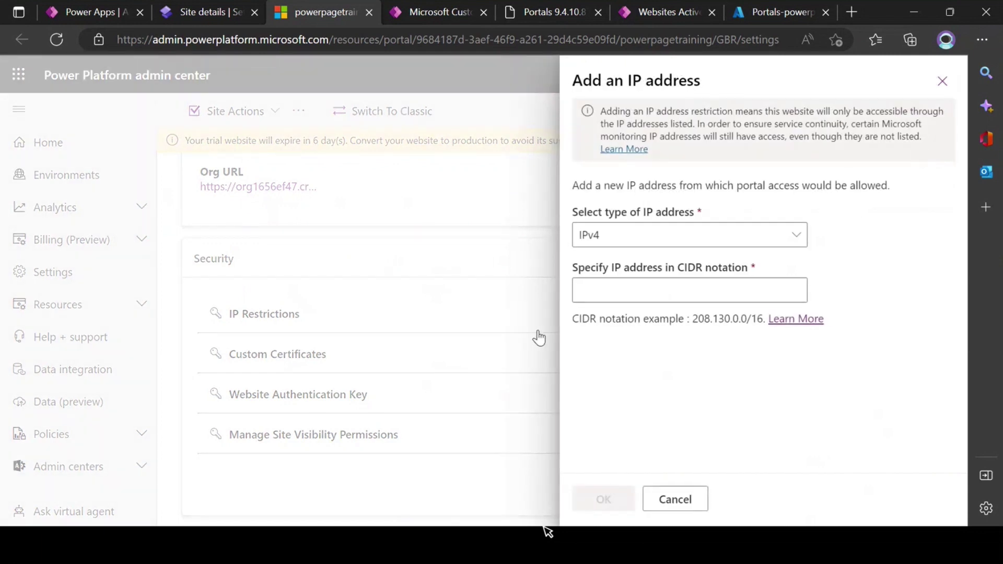
left_click(605, 287)
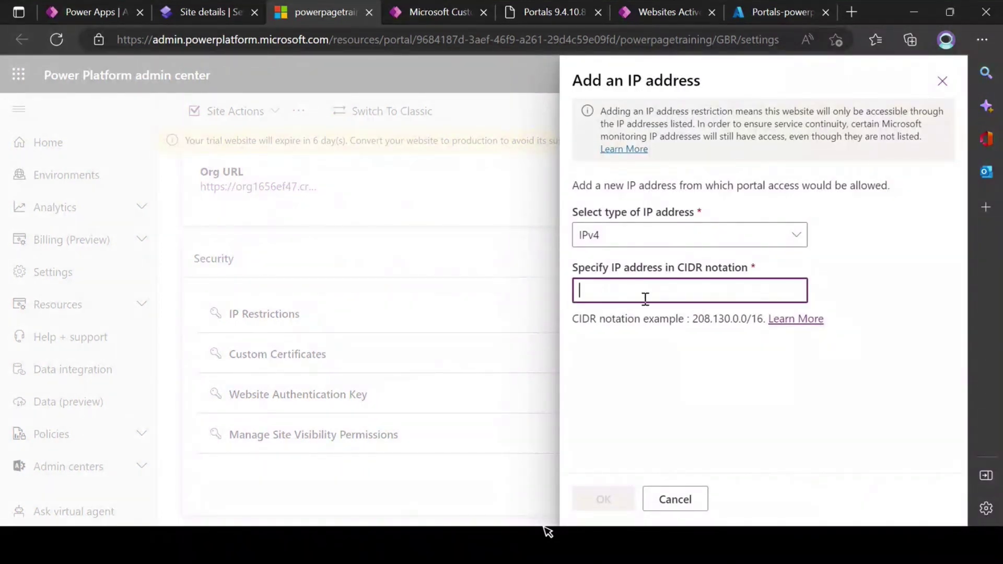
left_click(684, 366)
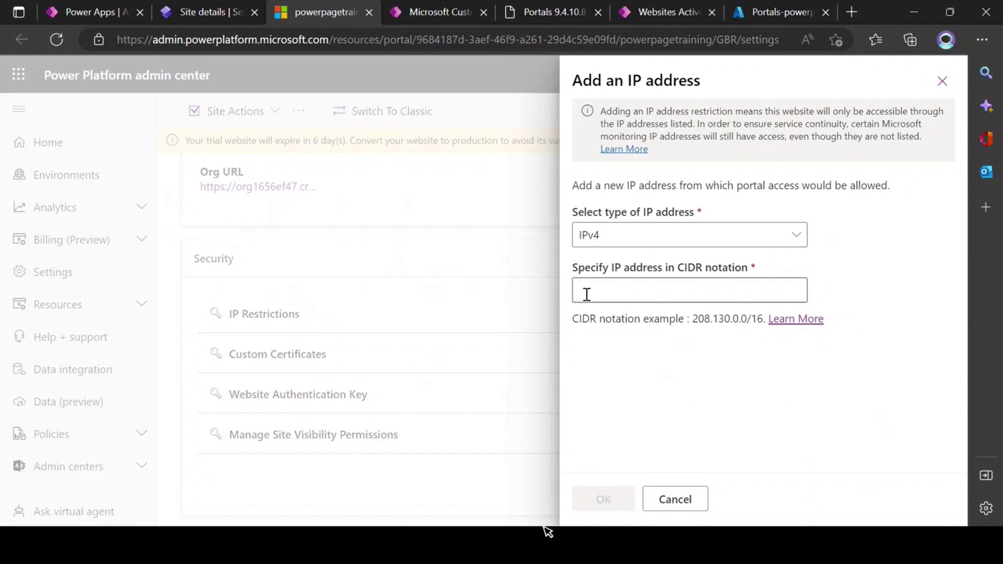
left_click(663, 291)
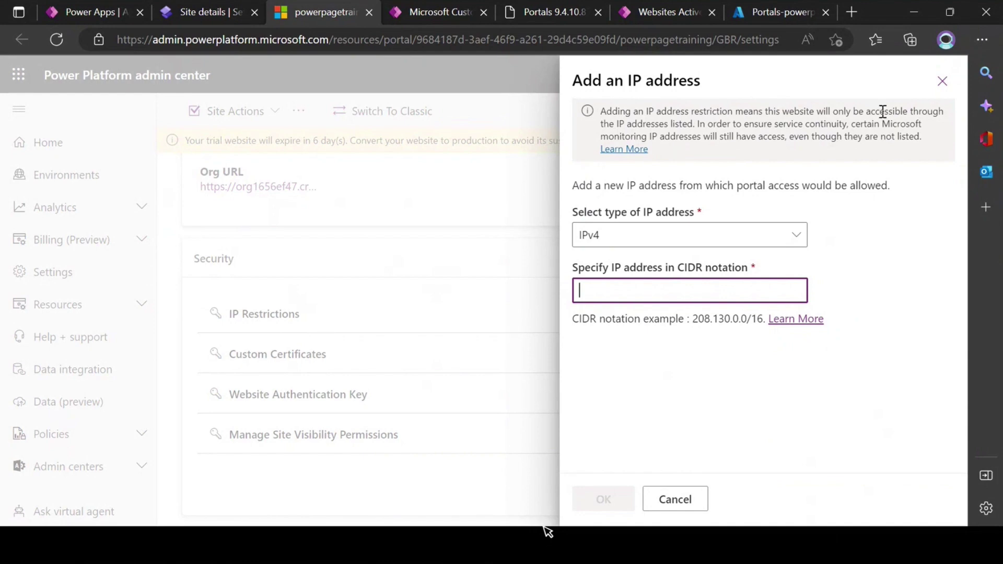
left_click(942, 82)
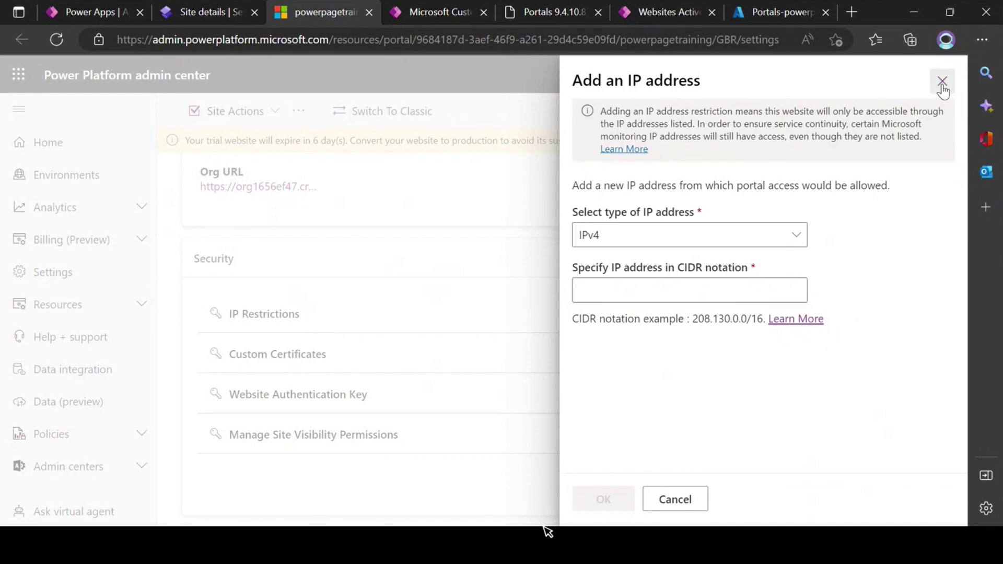
left_click(616, 506)
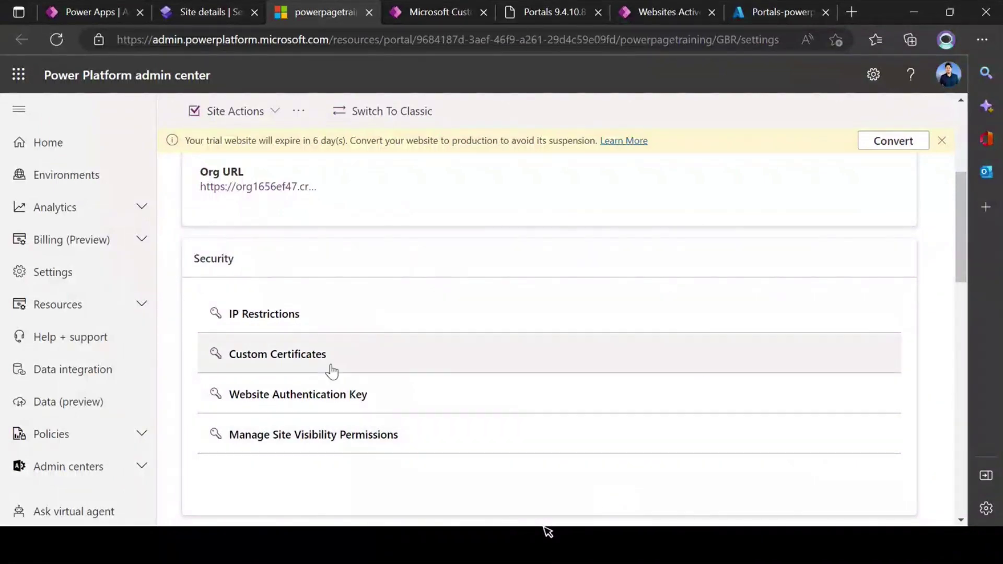
Open Custom Certificates, examine the .pfx file and password fields for uploading a new certificate, and close without uploading.
left_click(327, 366)
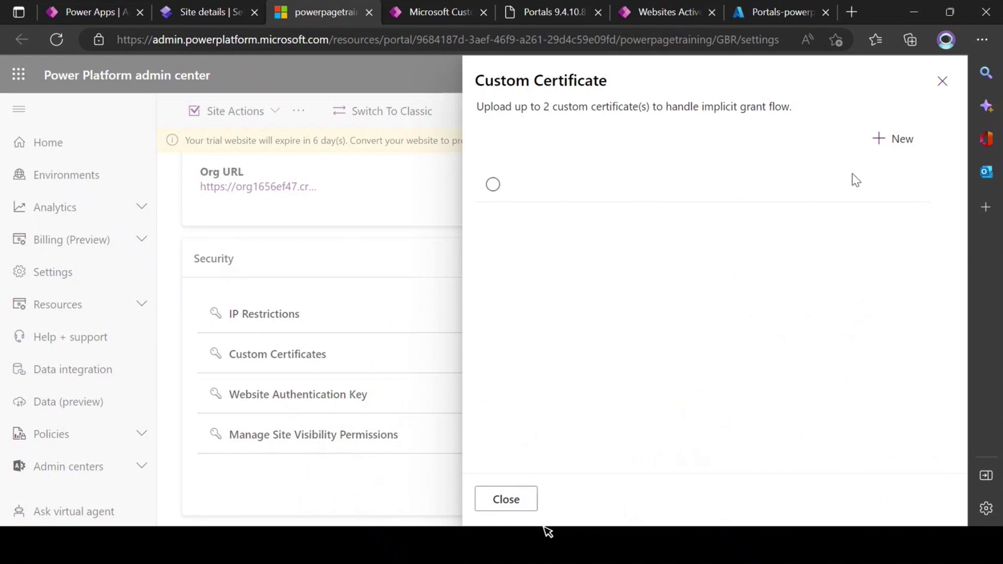
left_click(893, 139)
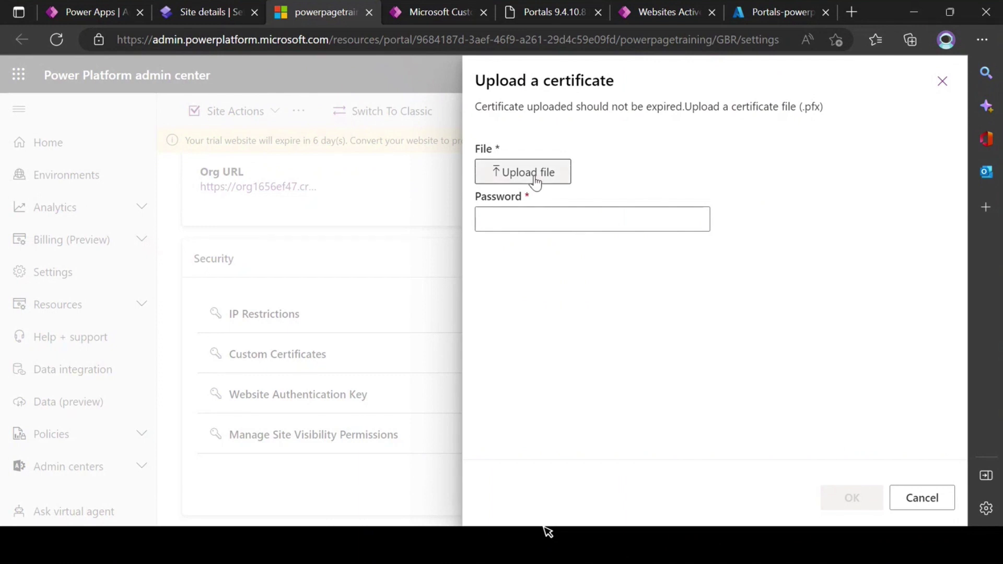
left_click(538, 221)
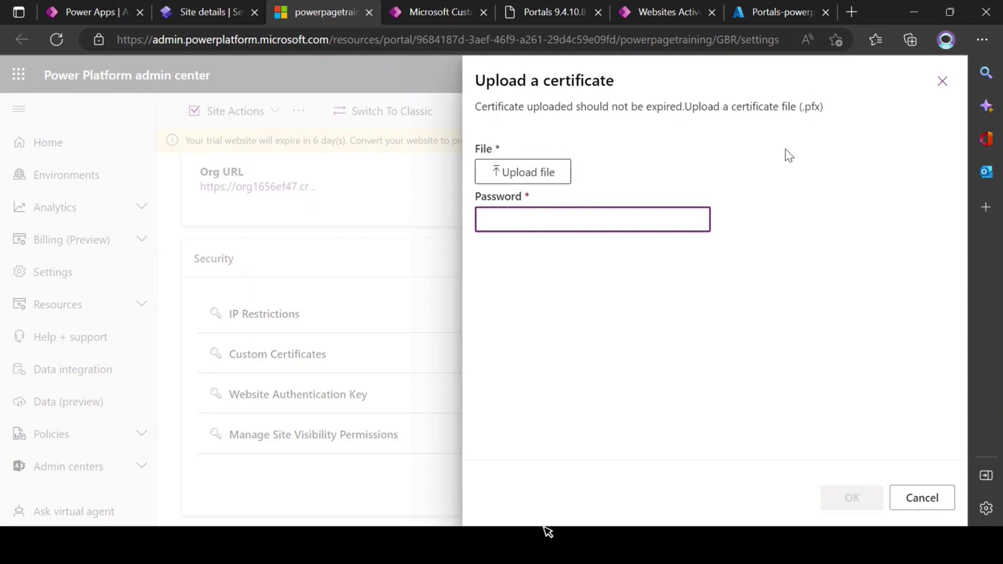
left_click(732, 107)
left_click_drag(731, 107, 823, 111)
left_click(805, 128)
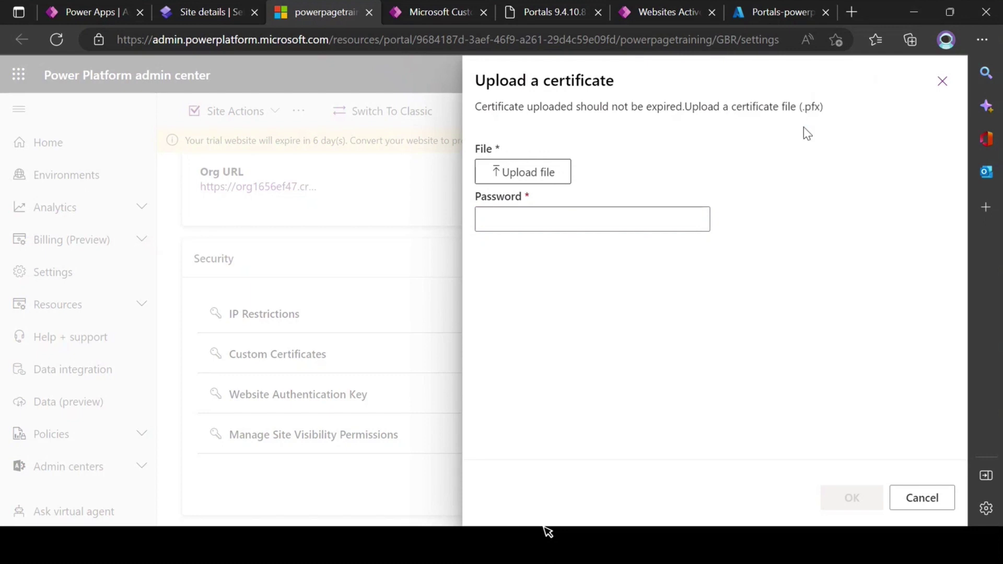
left_click(501, 222)
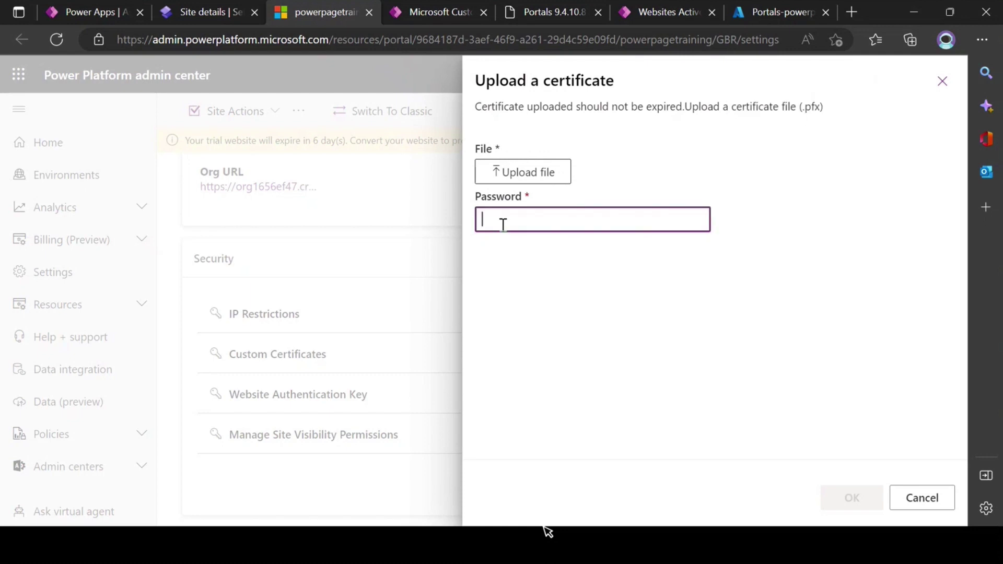
left_click(739, 305)
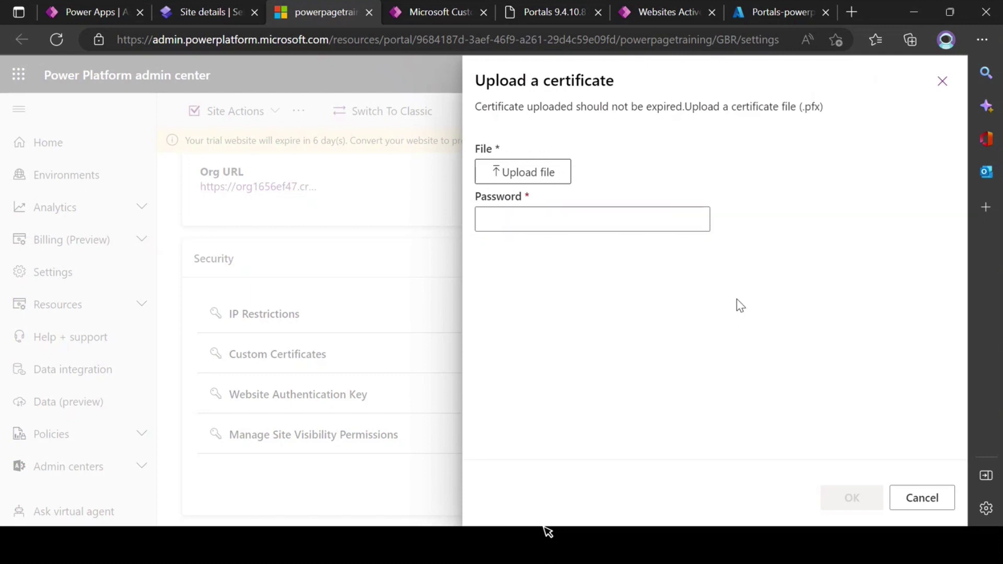
left_click(922, 497)
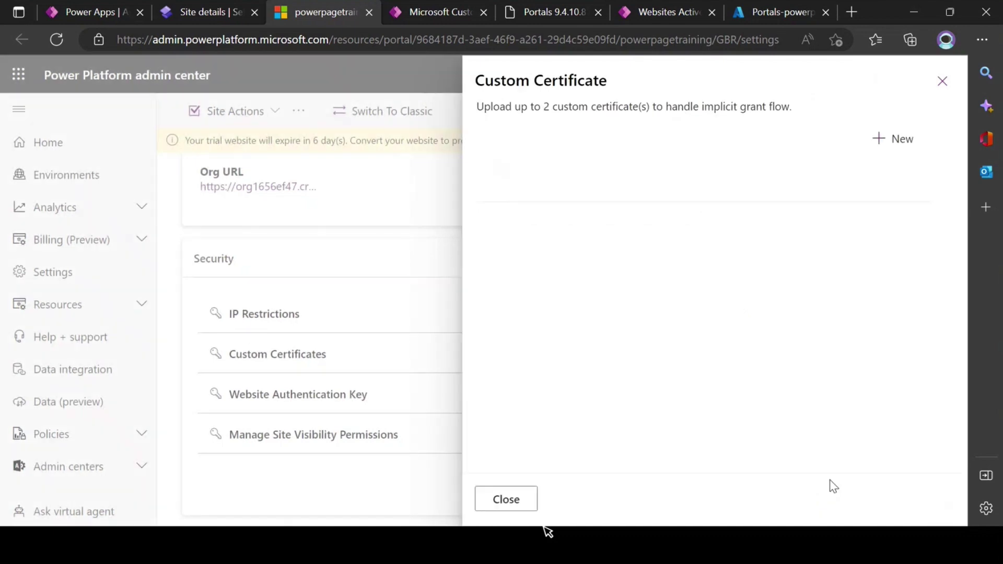
left_click(496, 498)
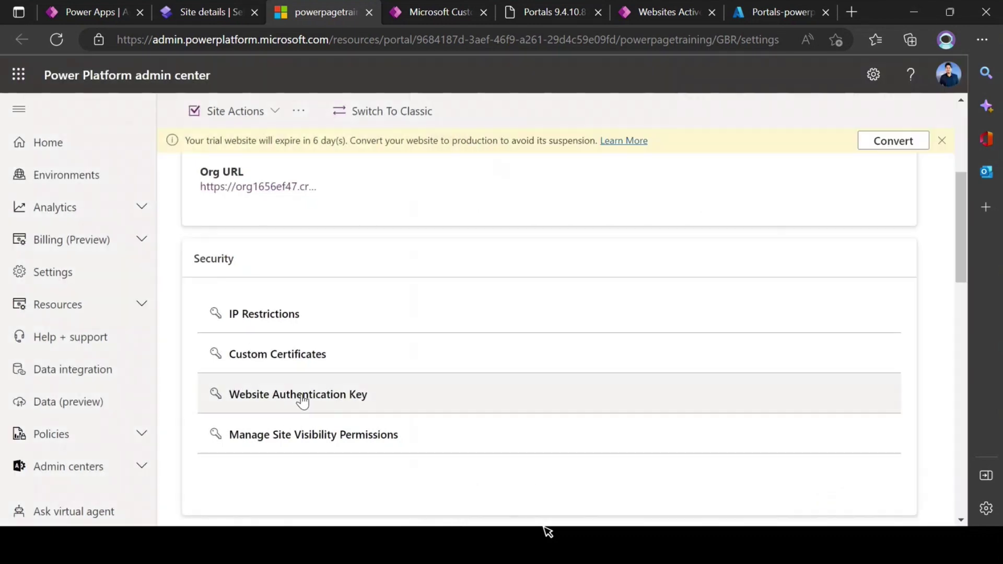
Open the Website Authentication Key details and review the existing key information.
left_click(334, 402)
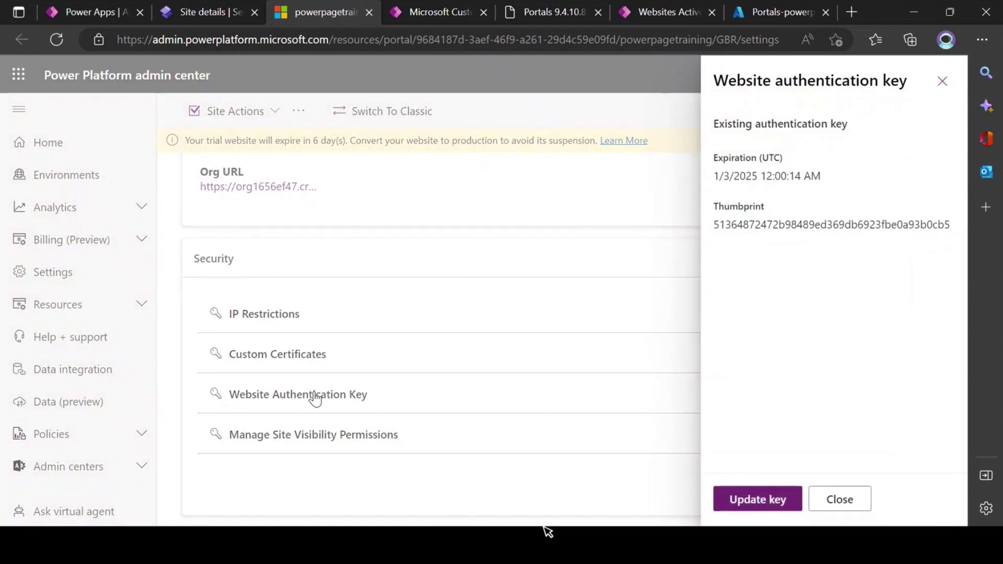
left_click_drag(714, 78, 908, 82)
left_click(866, 161)
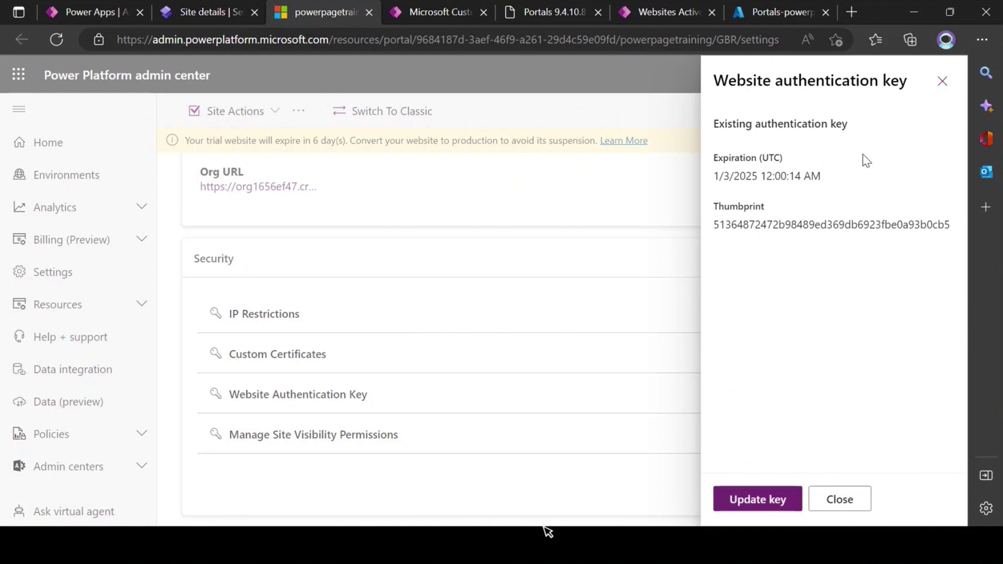
Switch to the Azure portal and compare the app registration's name with the site name in Power Pages, and review its client ID.
left_click(768, 14)
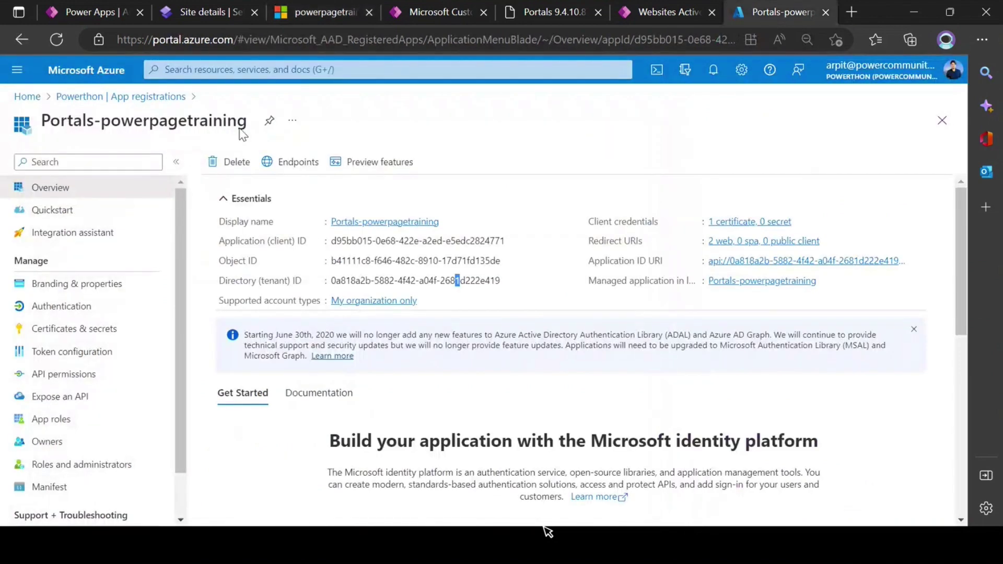
left_click_drag(42, 121, 239, 117)
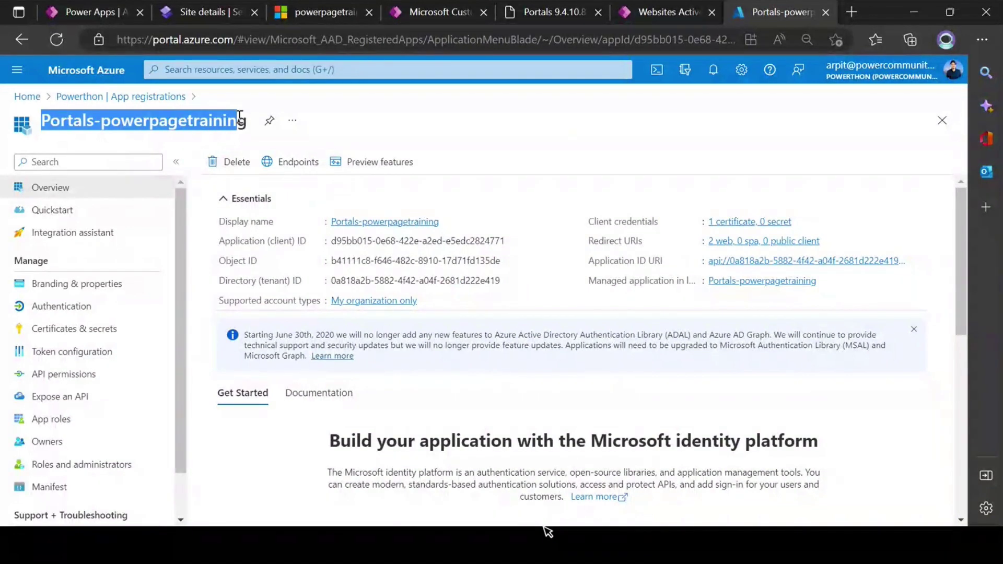
double_click(233, 121)
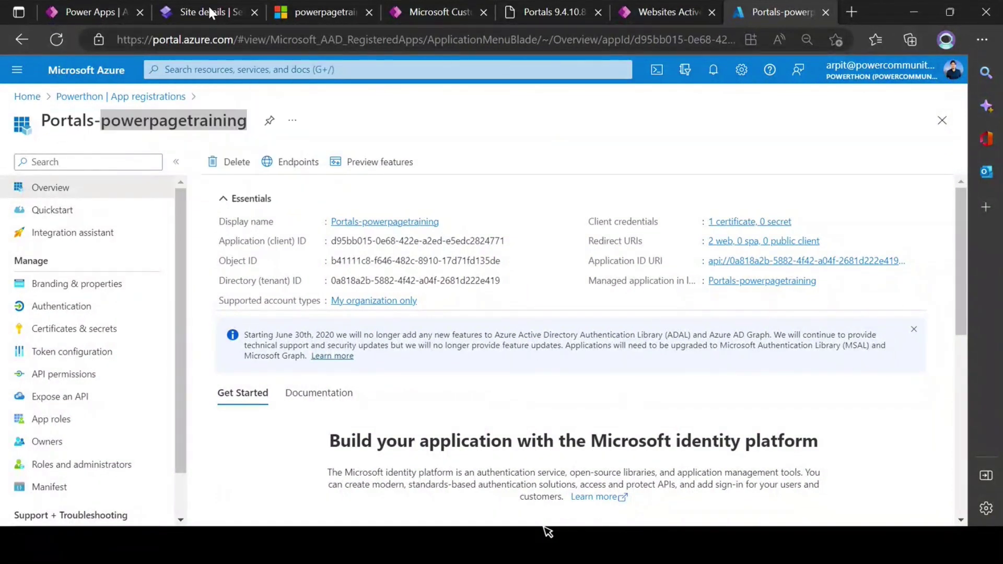
left_click(210, 13)
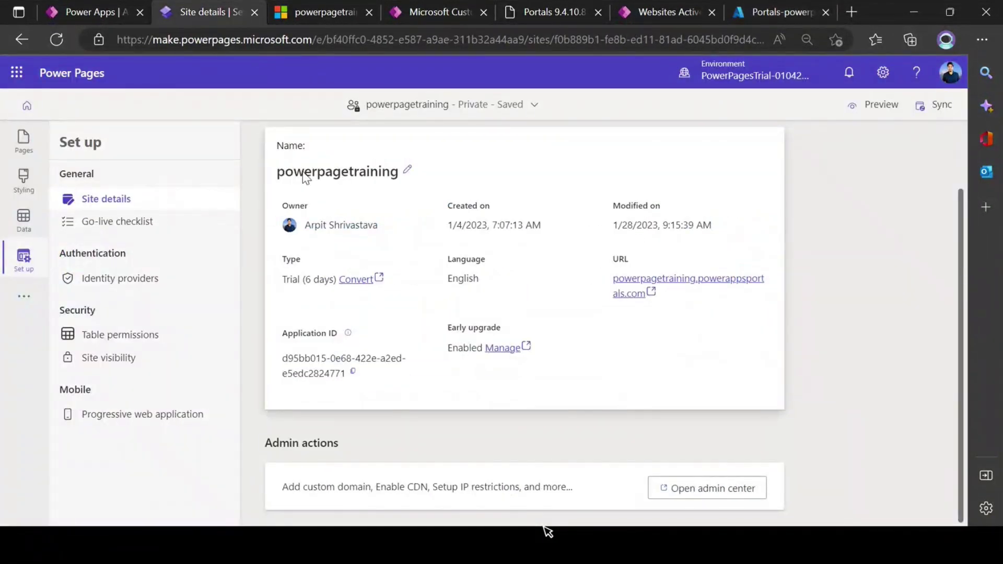
left_click(751, 14)
left_click_drag(102, 122, 248, 122)
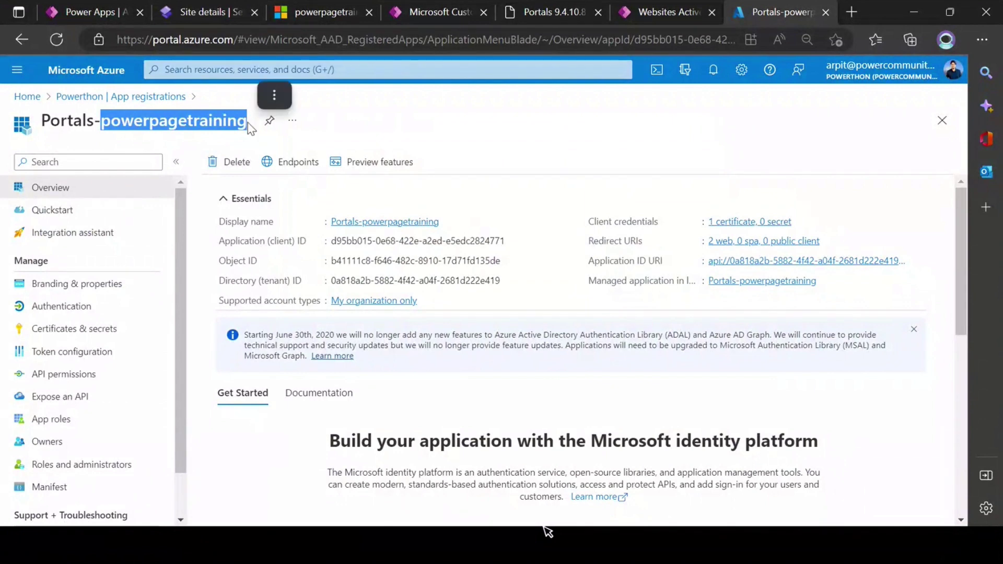
left_click_drag(326, 242, 502, 243)
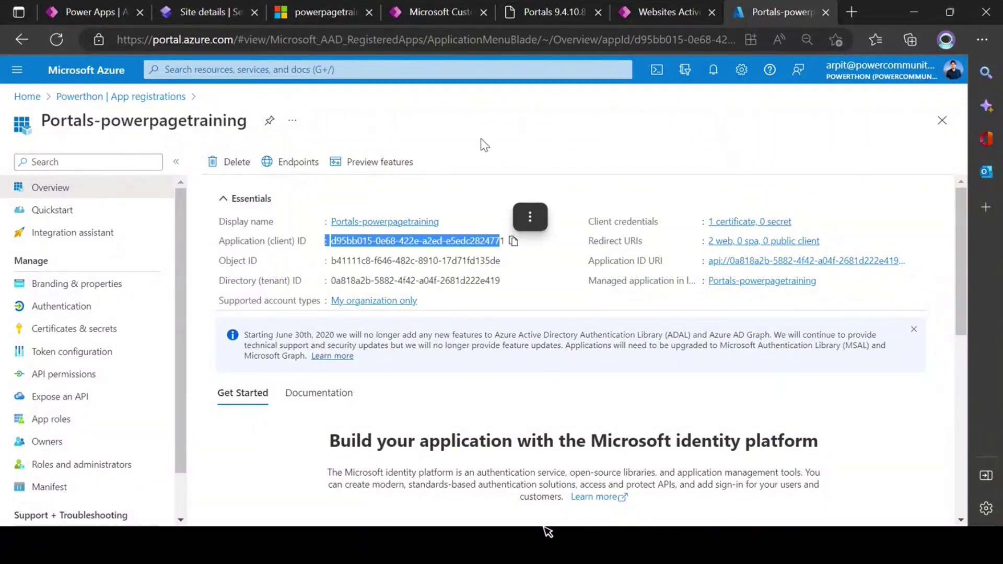
left_click(481, 144)
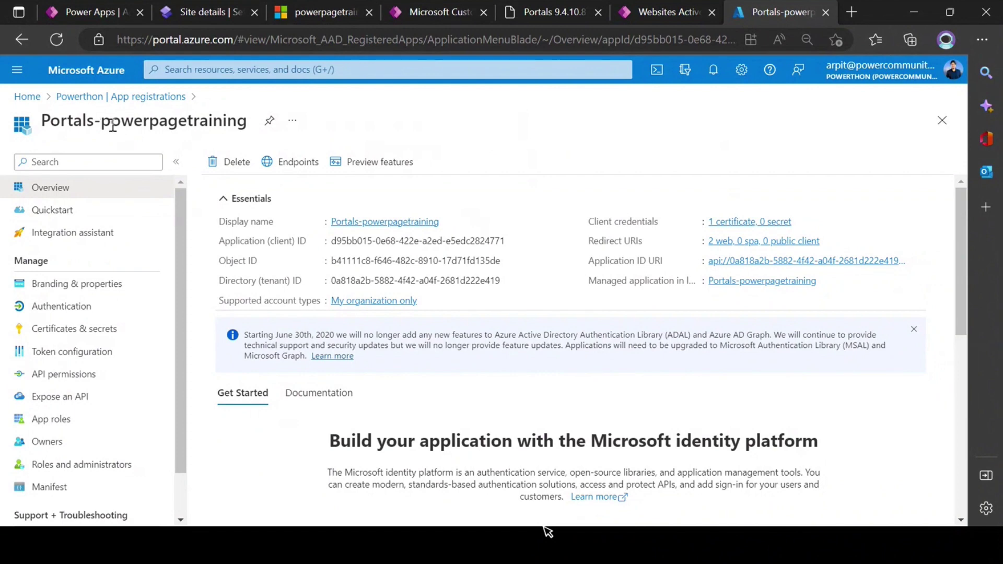
Examine the site-name part of the app registration's title in the Azure portal.
left_click_drag(103, 126, 246, 131)
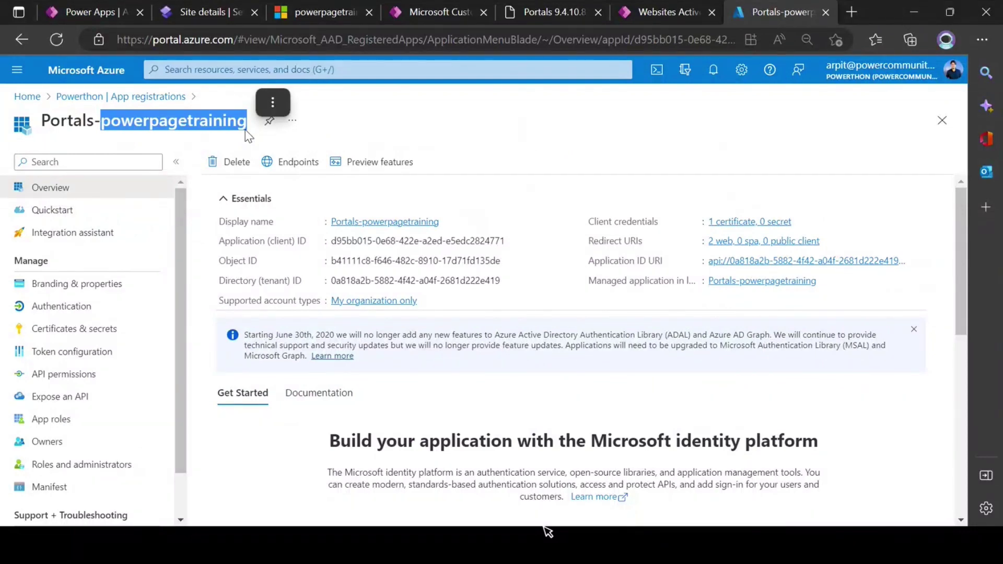
left_click(143, 122)
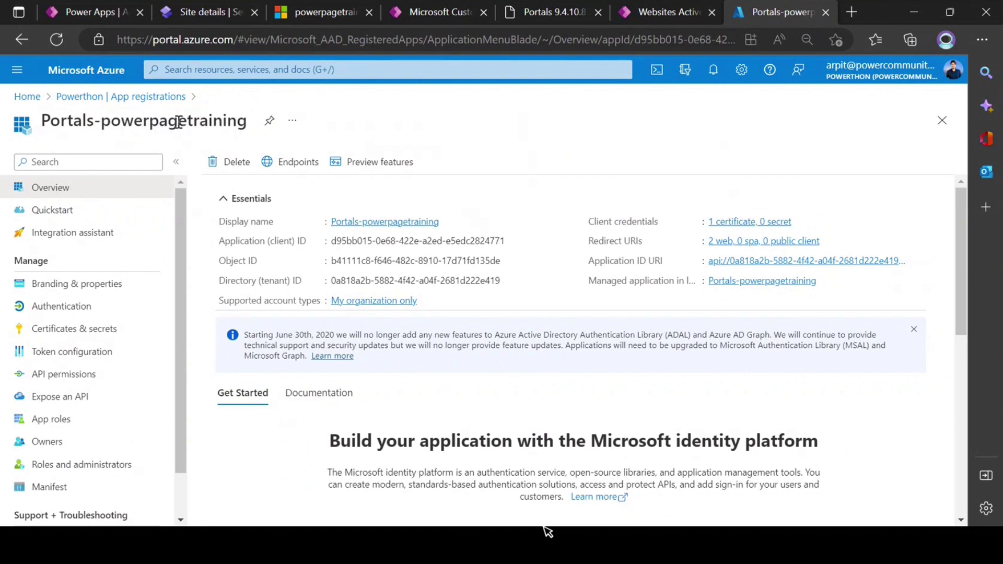
double_click(178, 122)
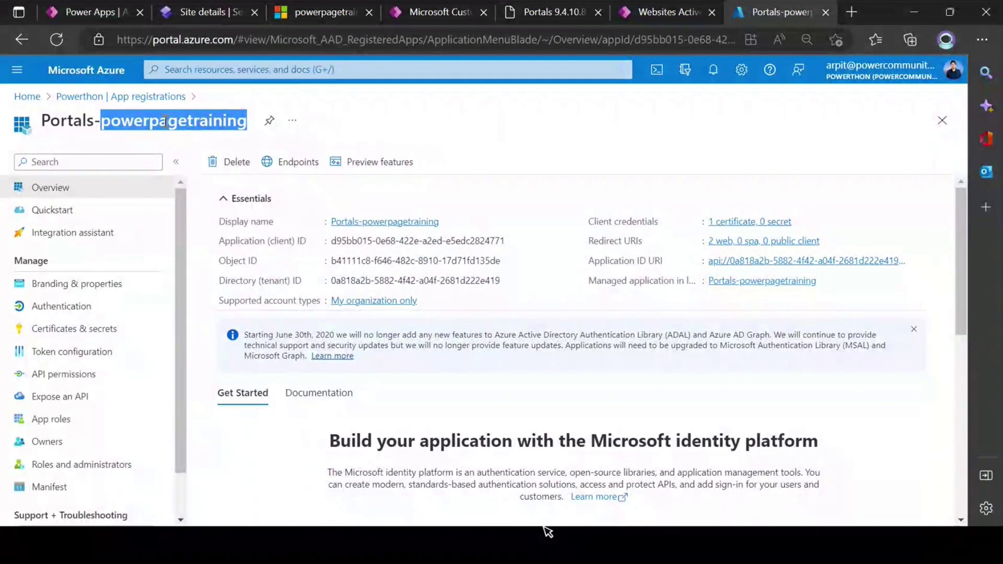
left_click(165, 122)
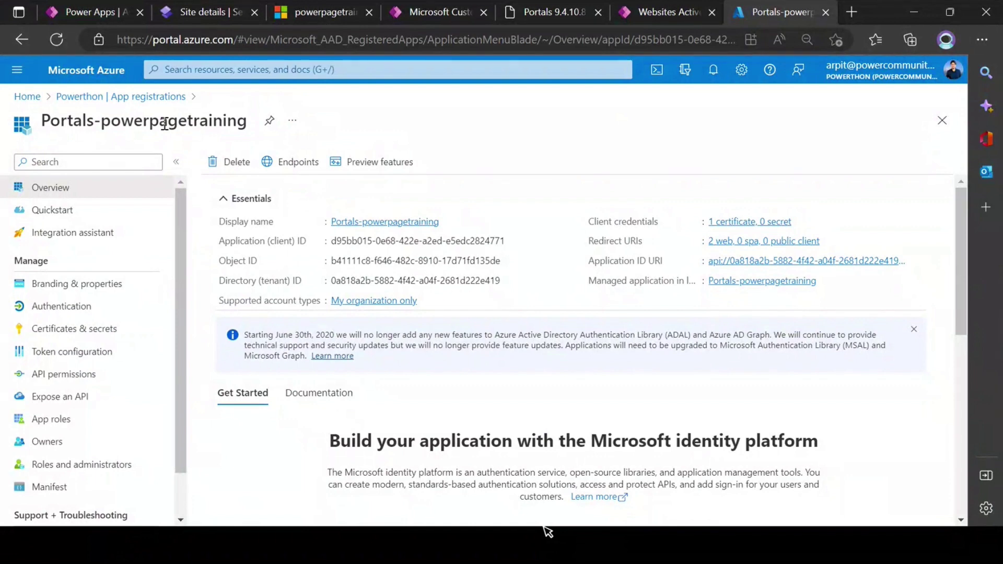
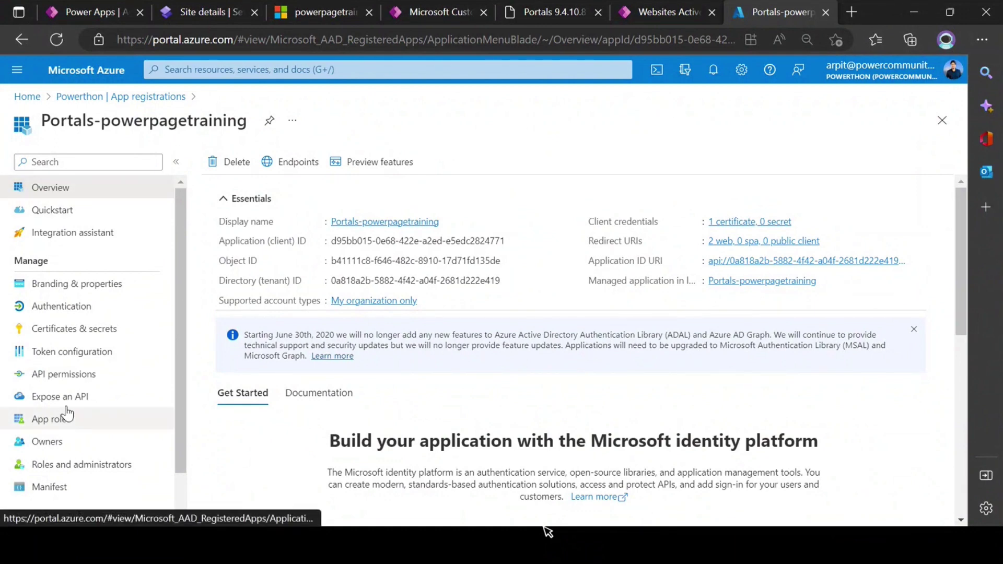
Review the app registration's authentication redirect URIs and the client secrets under Certificates & secrets.
left_click(61, 307)
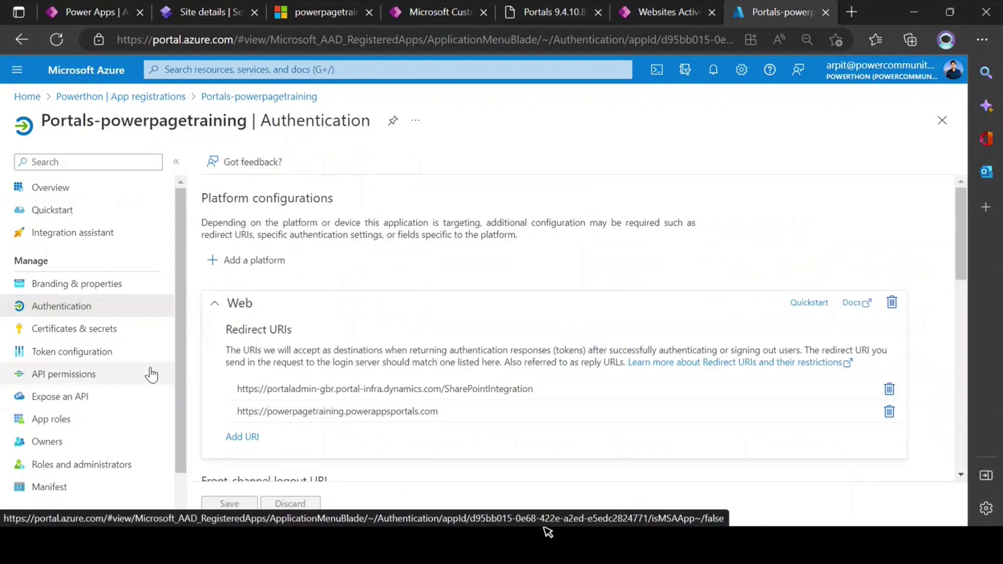
scroll(93, 324, "down", 1)
left_click(95, 279)
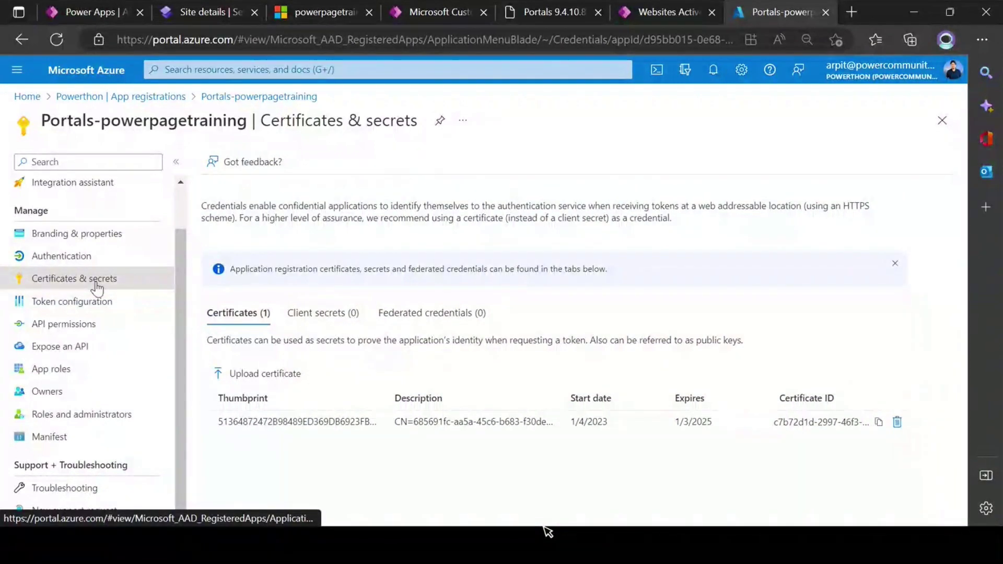
left_click(322, 321)
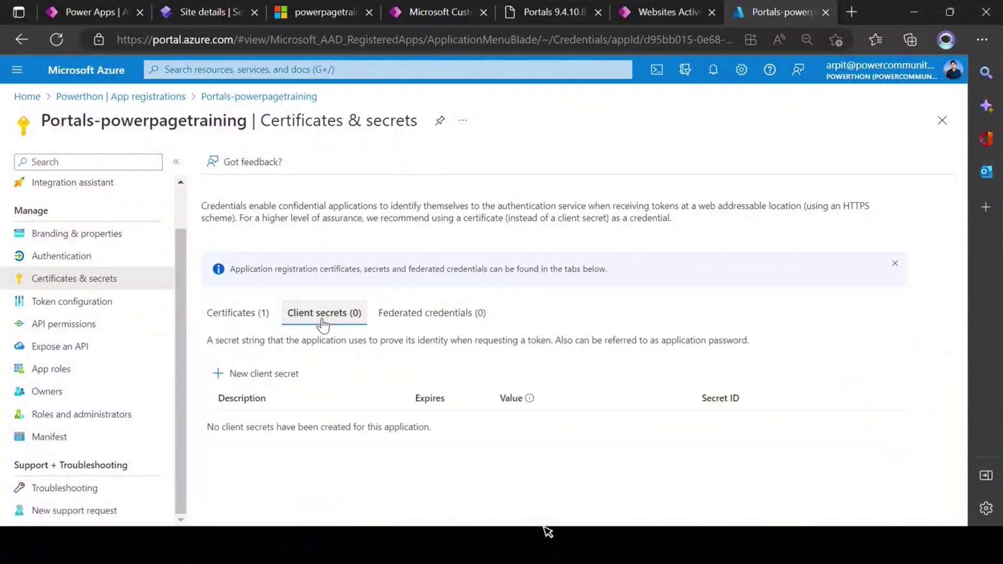
left_click(269, 375)
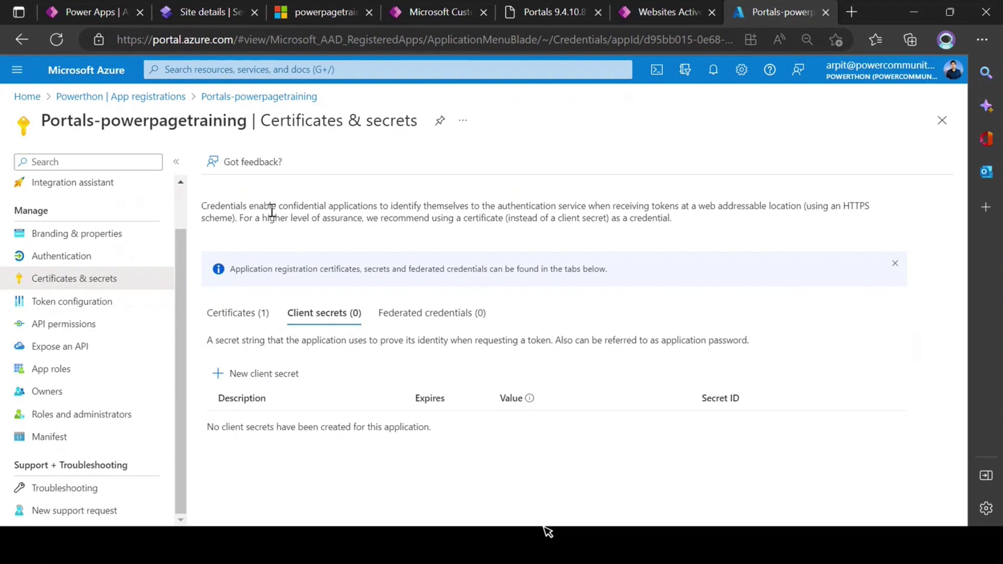
Show the app registration's certificates, widen the Thumbprint column to fit, and highlight the full certificate thumbprint.
left_click(240, 320)
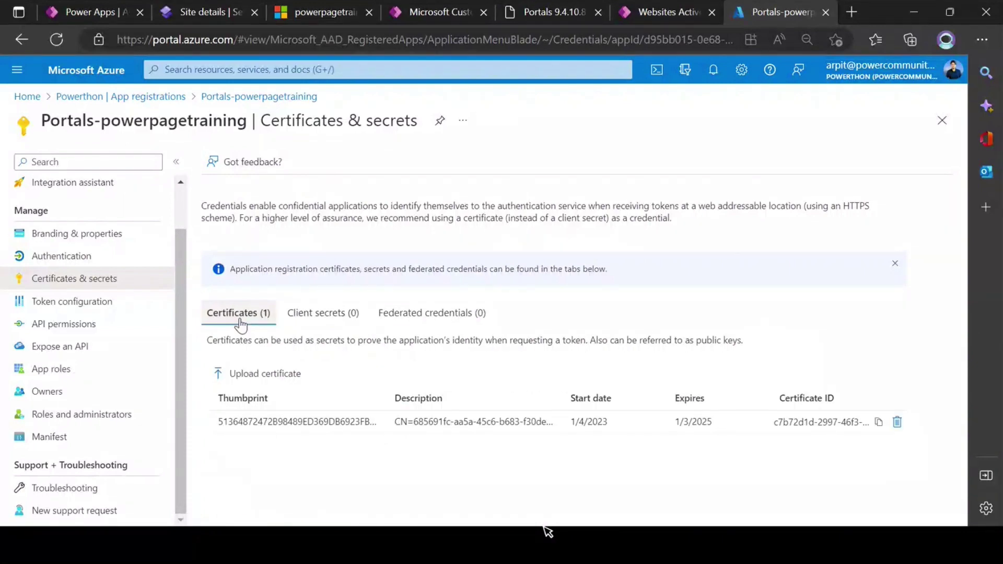
double_click(442, 401)
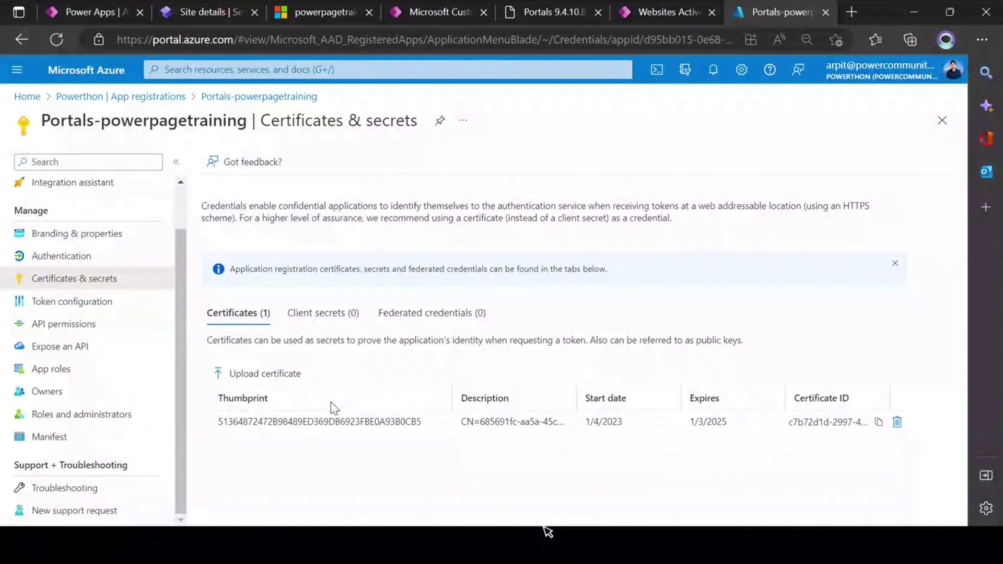
left_click_drag(422, 421, 211, 425)
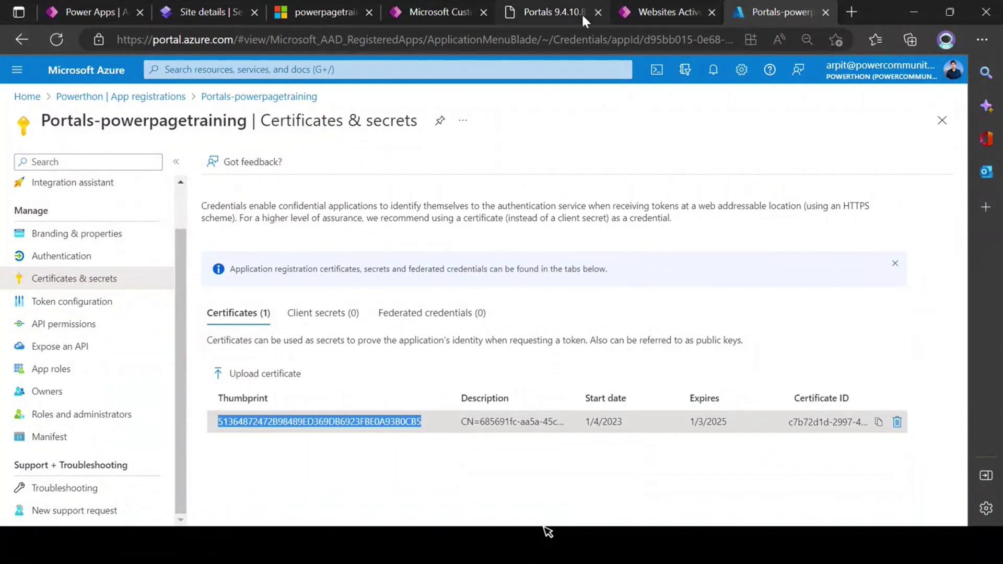
Compare the Azure certificate's thumbprint with the one in the website authentication key details in the Power Platform admin center.
left_click(308, 15)
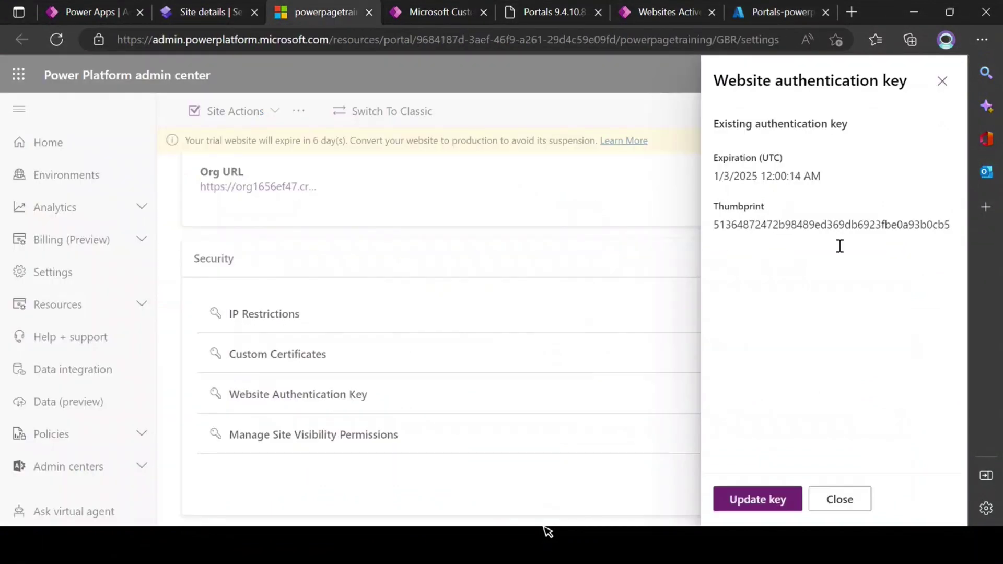
left_click_drag(717, 226, 938, 217)
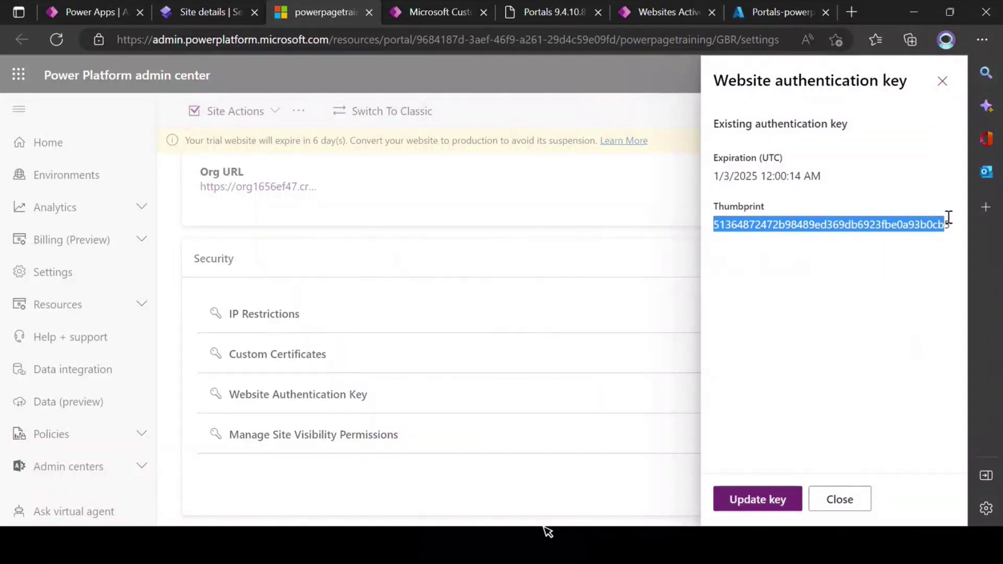
left_click(959, 222)
left_click_drag(715, 80, 909, 82)
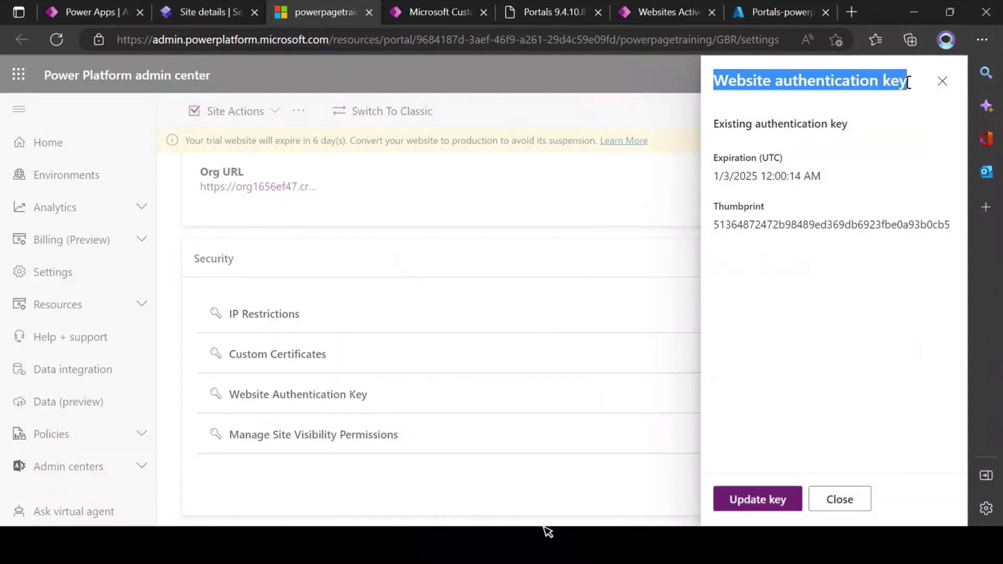
left_click(824, 228)
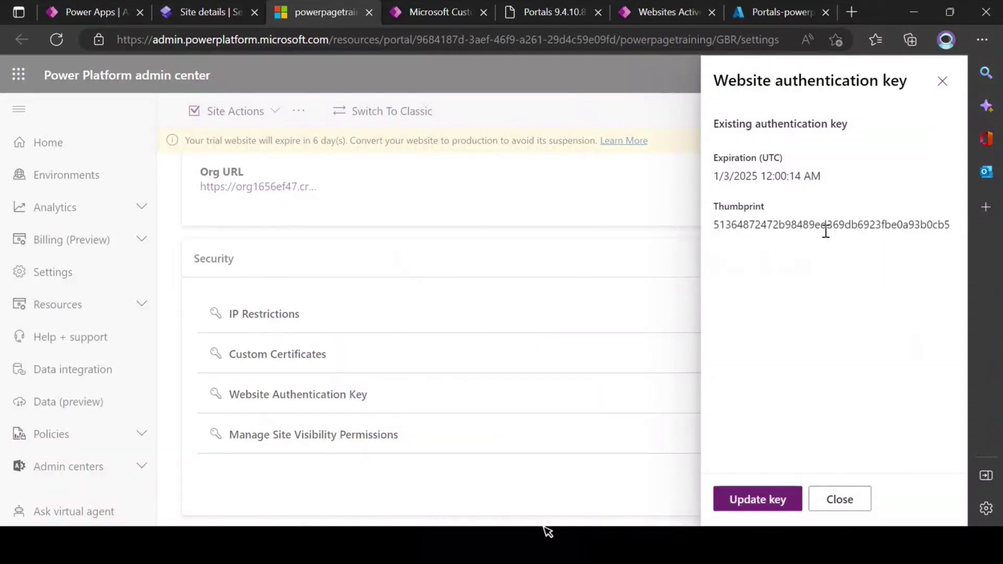
left_click(772, 7)
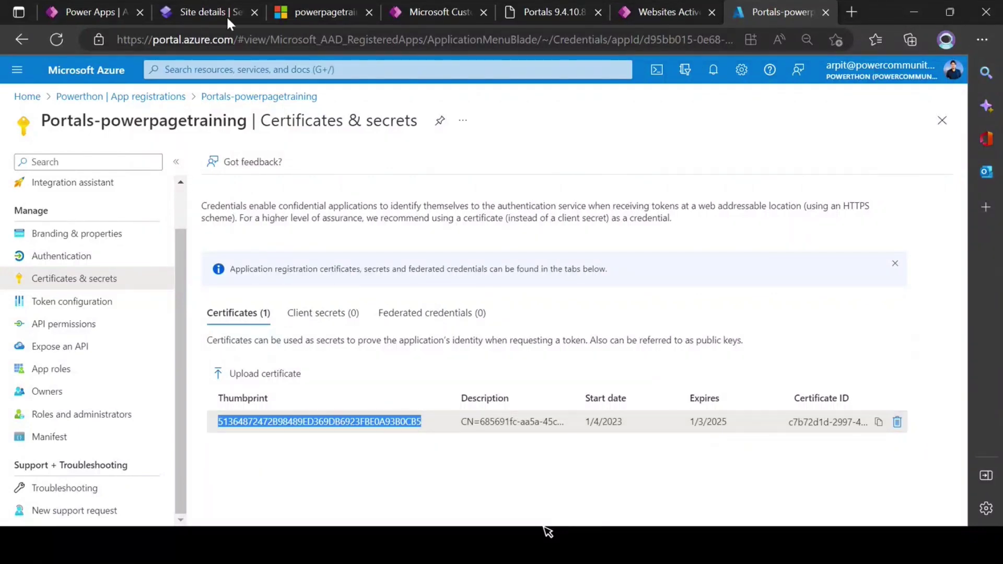
left_click(299, 10)
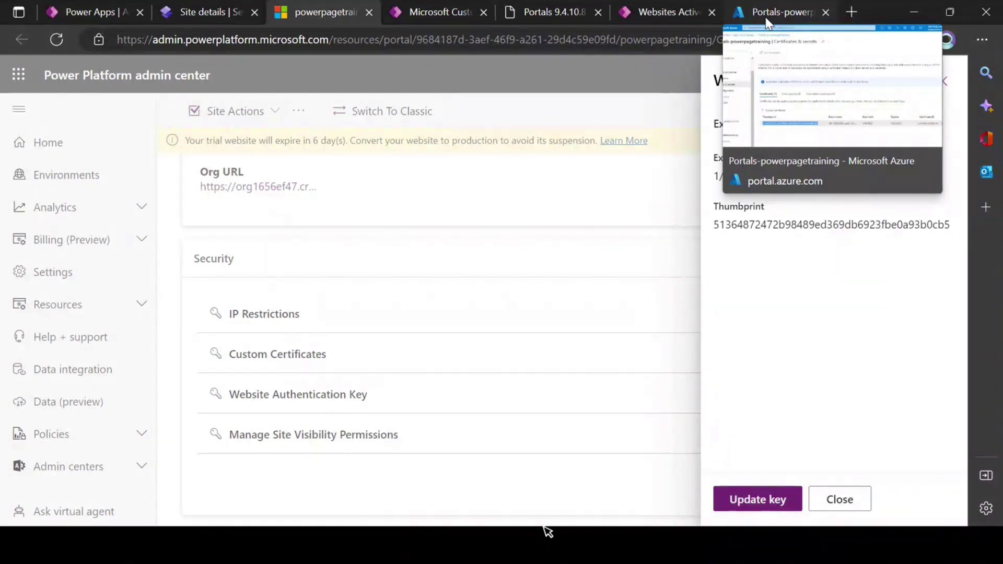
Switch to the site's _services/about page and review its address and the Auth key expiration date.
left_click(540, 10)
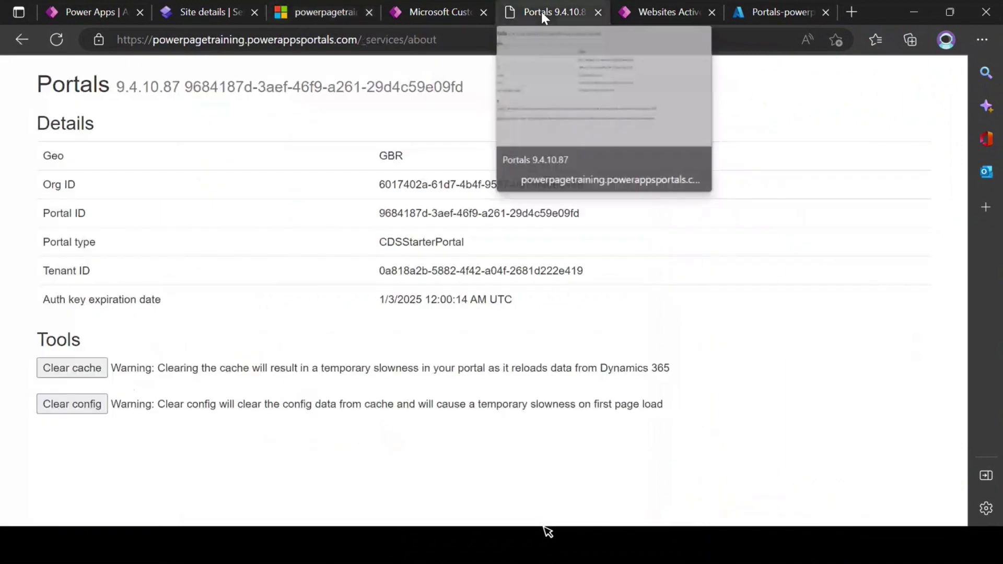
left_click_drag(361, 39, 454, 42)
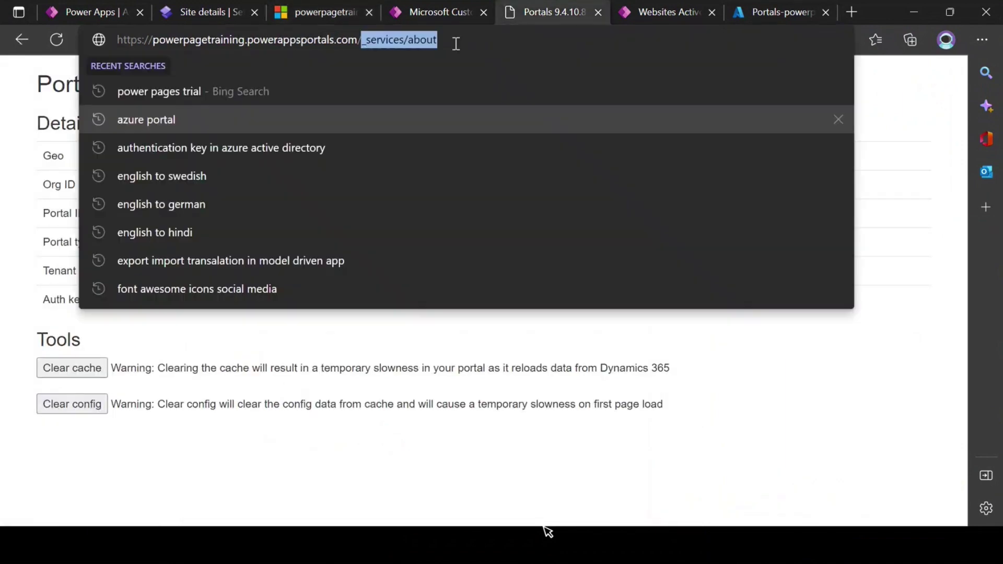
left_click(900, 167)
left_click_drag(41, 301, 173, 307)
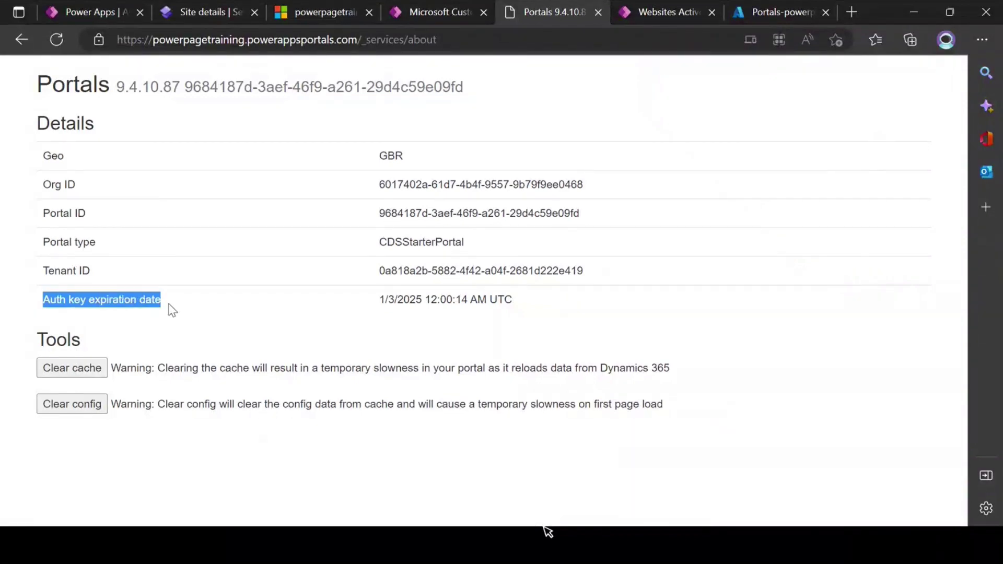
left_click(392, 321)
left_click_drag(383, 299, 540, 309)
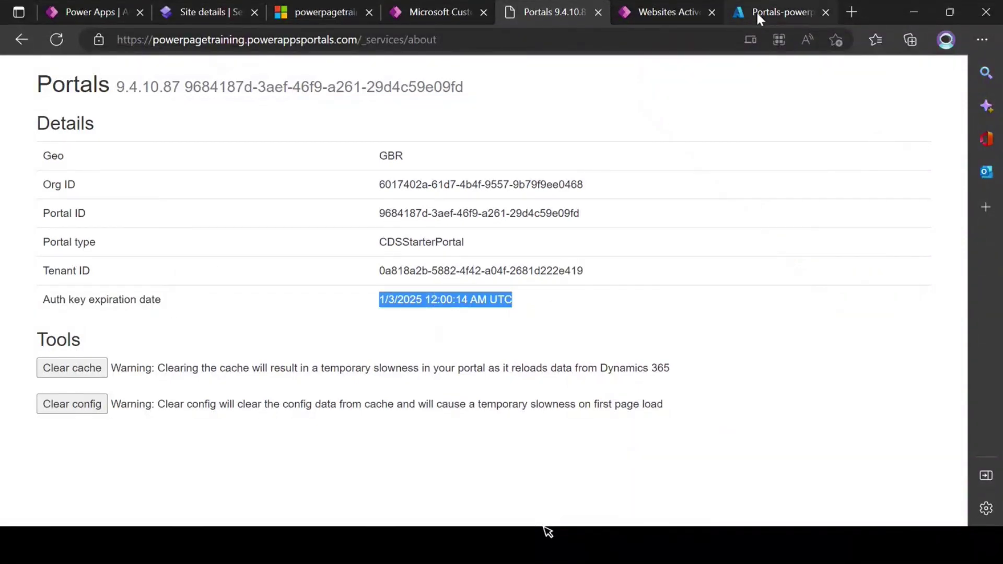
left_click(497, 310)
left_click_drag(541, 312, 50, 303)
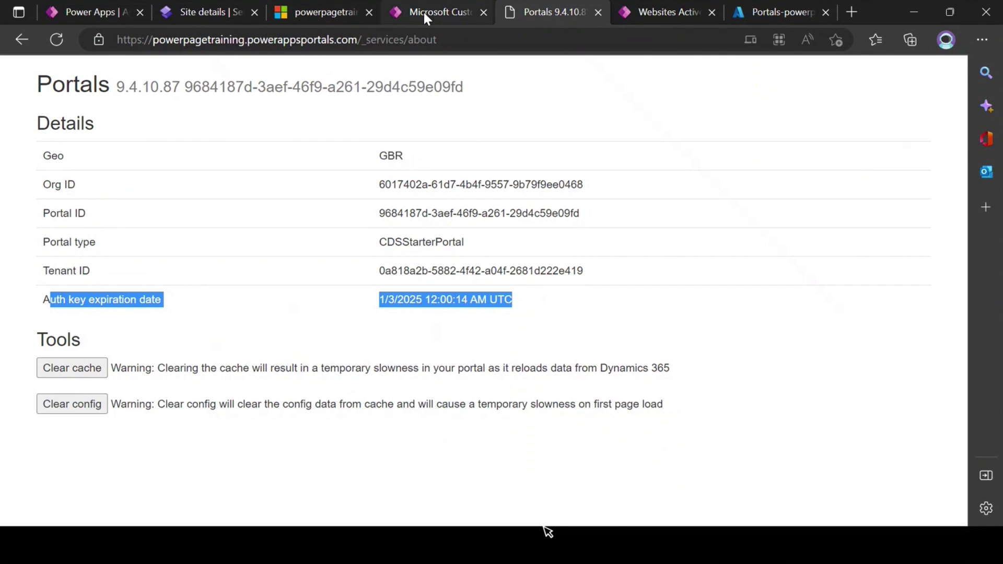
Check the website authentication key's expiration in the admin center against the site's _services/about page.
mouse_move(425, 15)
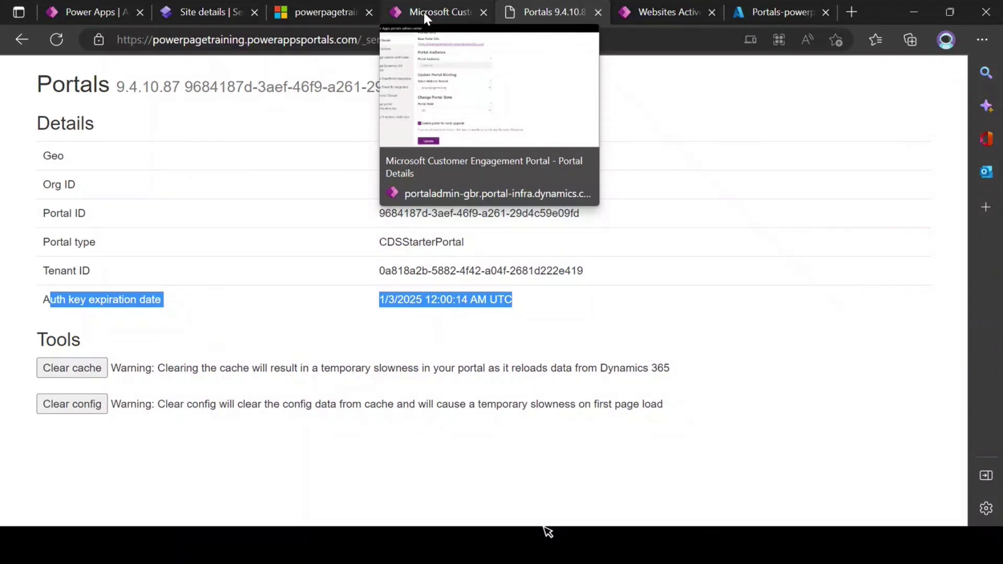
left_click(332, 11)
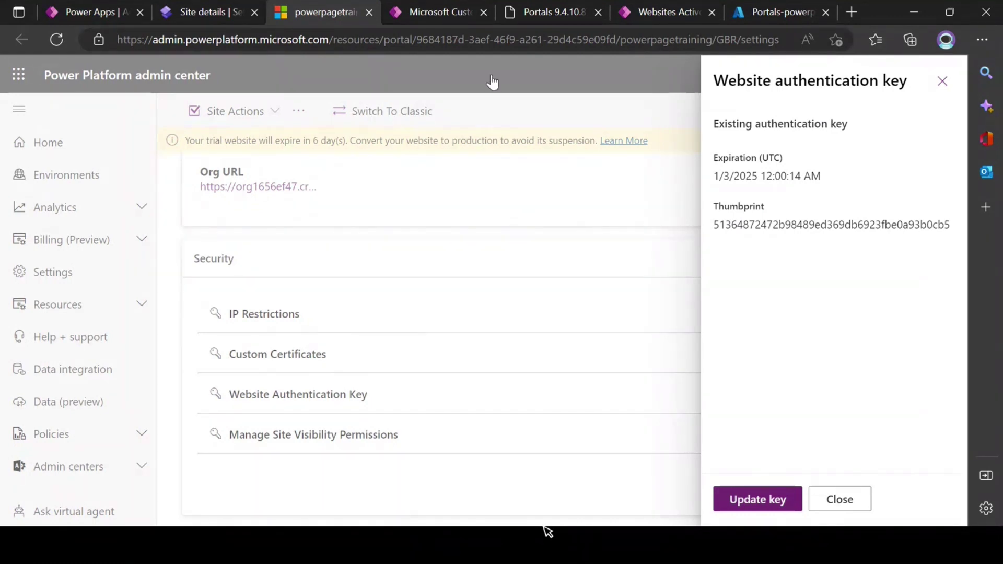
left_click(532, 8)
left_click_drag(280, 39, 425, 192)
left_click(303, 440)
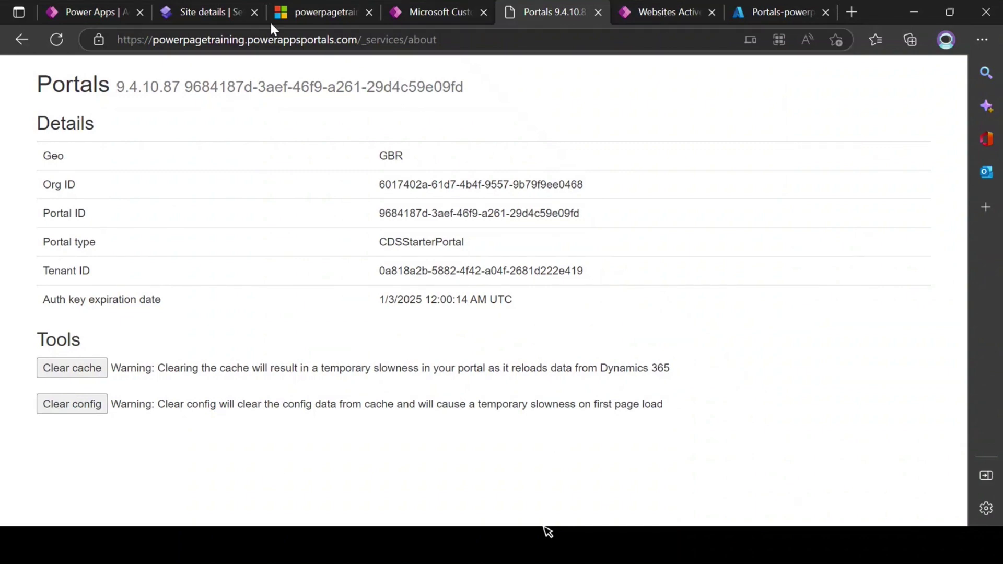
Return to the Power Platform admin center and close the website authentication key details without updating the key.
left_click(188, 14)
left_click(324, 11)
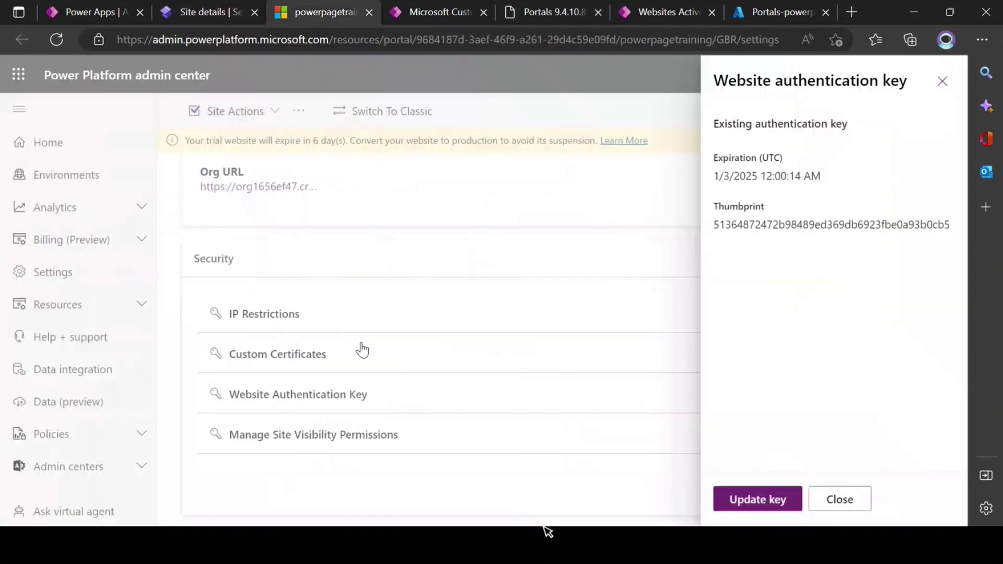
left_click(835, 500)
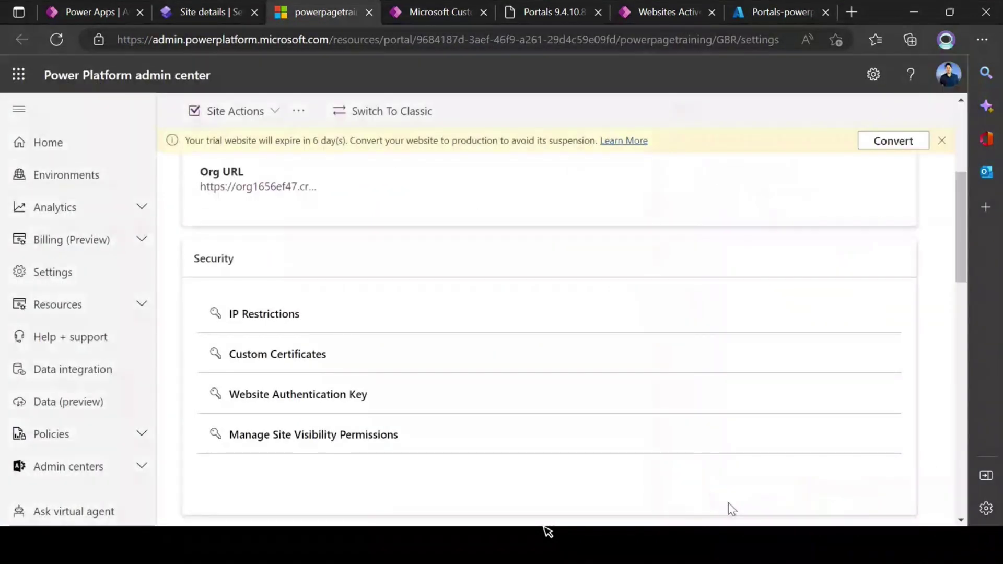
Open Manage Site Visibility Permissions and examine which administrator roles may change the site's visibility.
left_click(305, 440)
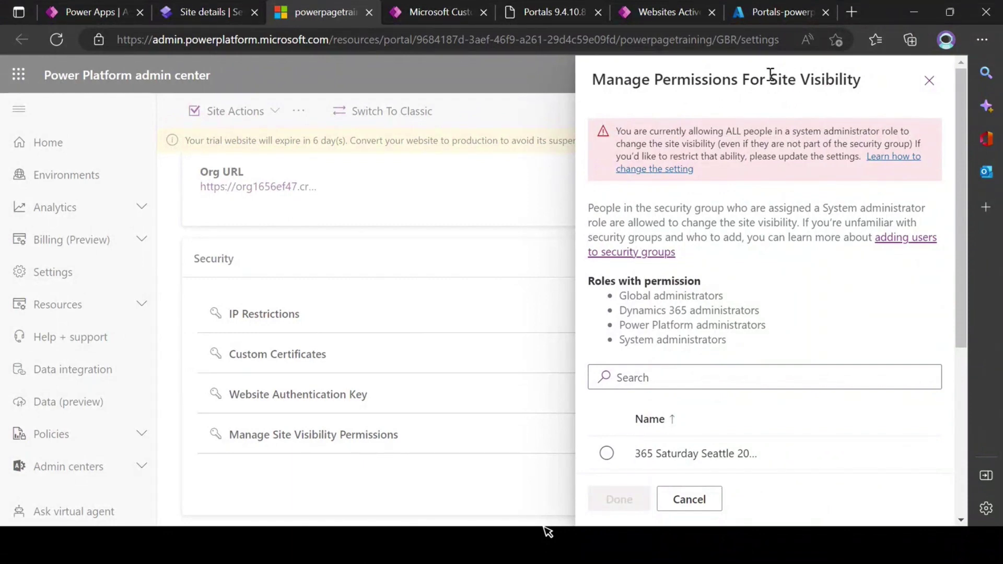
left_click_drag(770, 74, 867, 85)
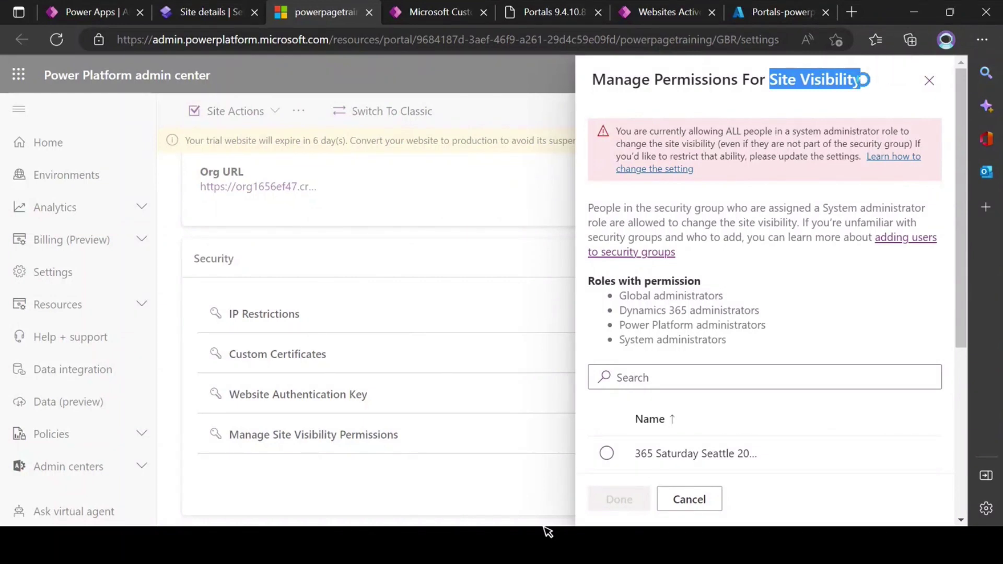
left_click(866, 86)
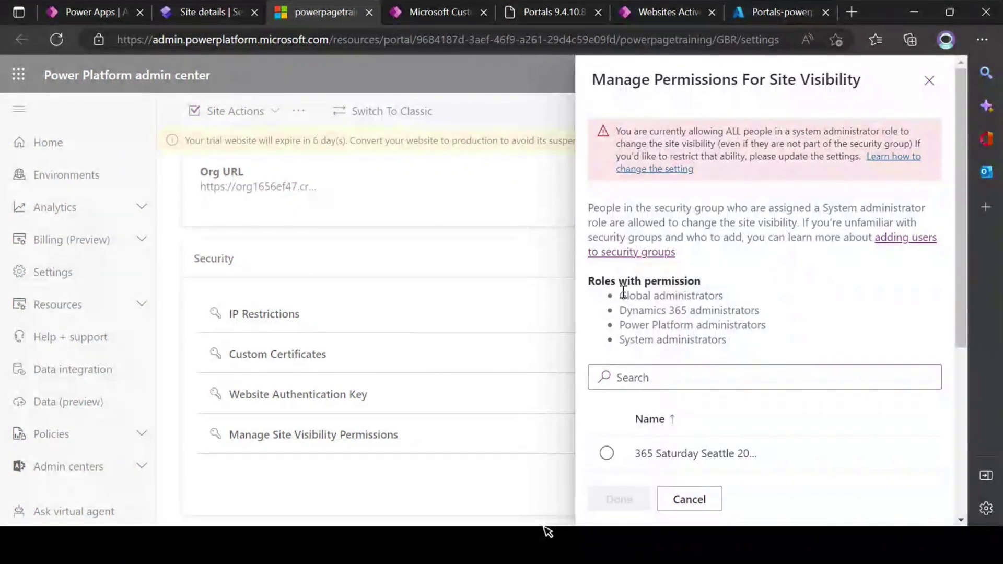
left_click_drag(620, 295, 734, 340)
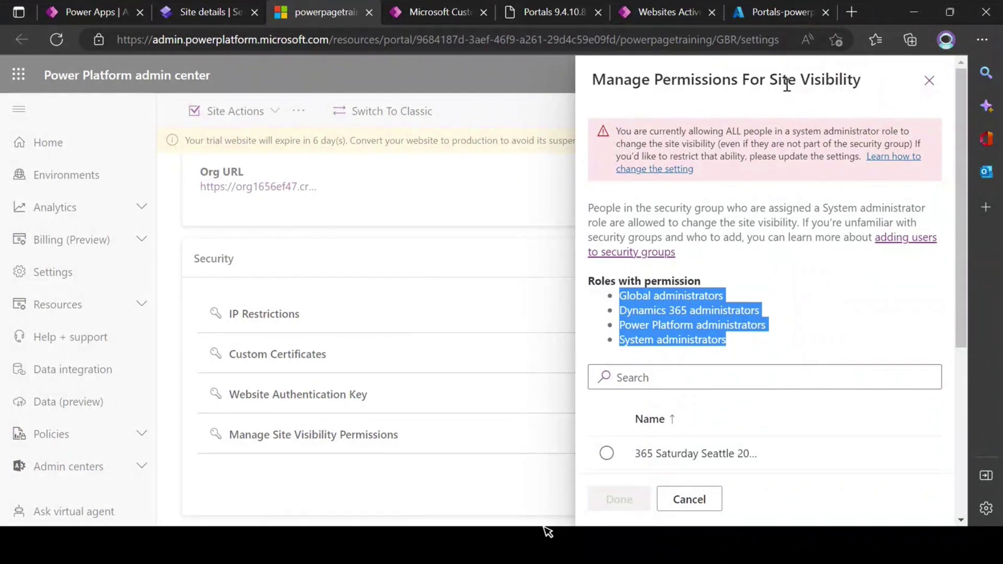
left_click_drag(771, 81, 881, 89)
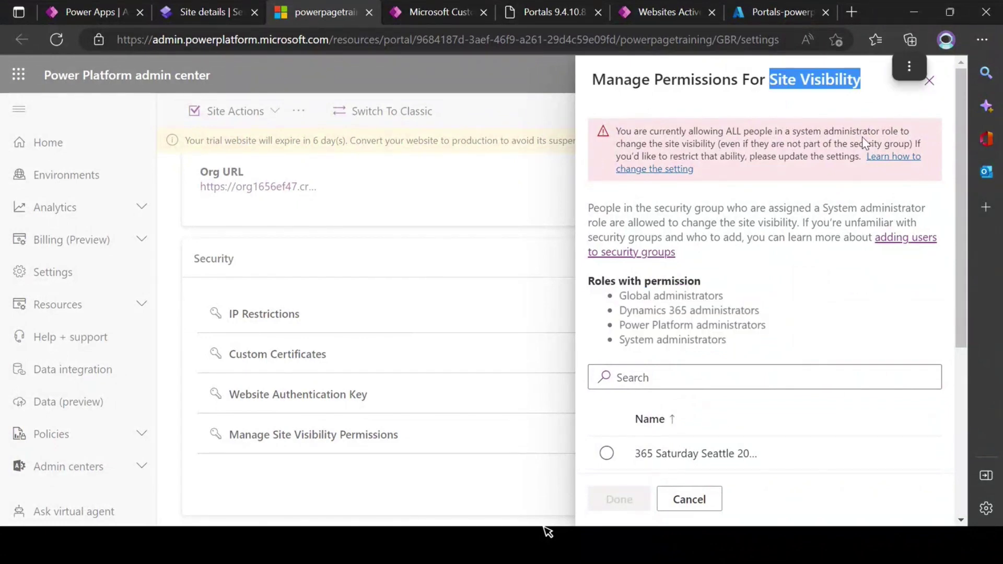
left_click(731, 342)
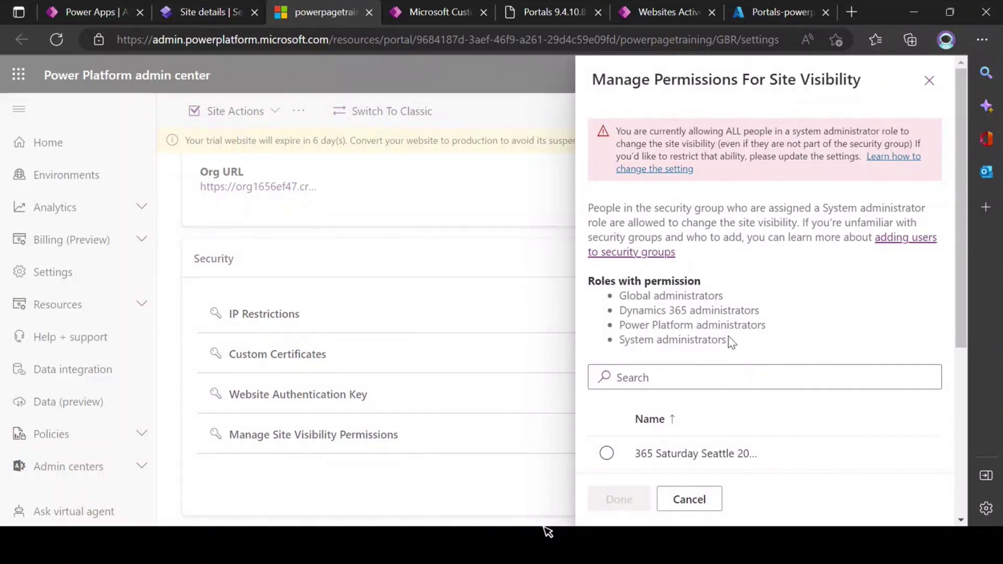
left_click_drag(732, 338, 618, 346)
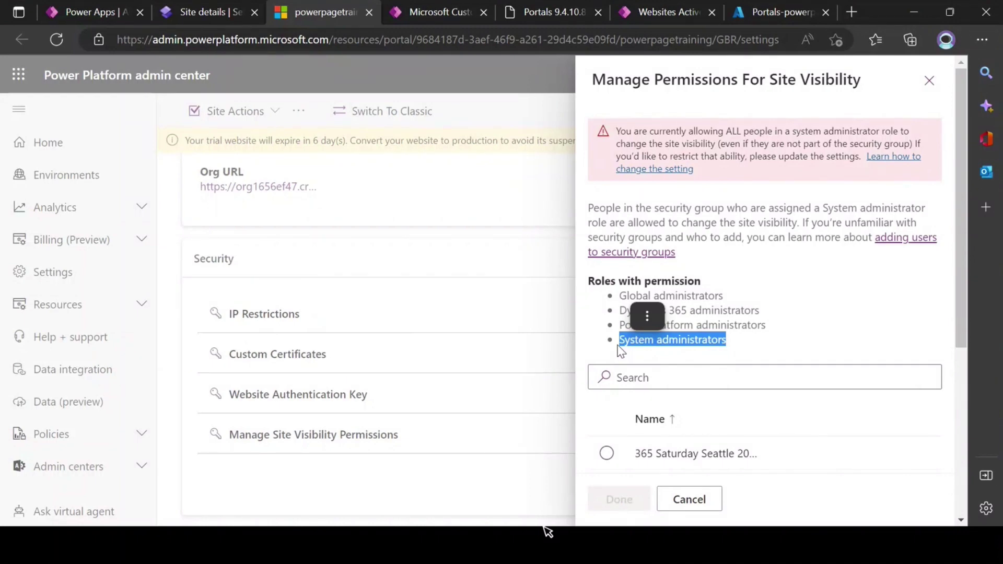
Review the System administrators entry among the roles allowed to change site visibility.
left_click(717, 360)
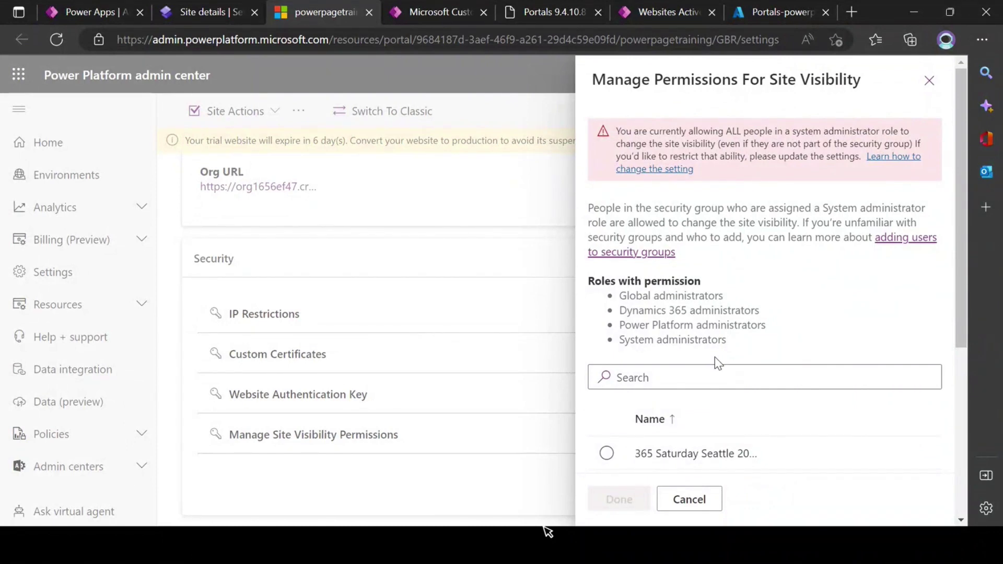
left_click_drag(730, 341, 606, 345)
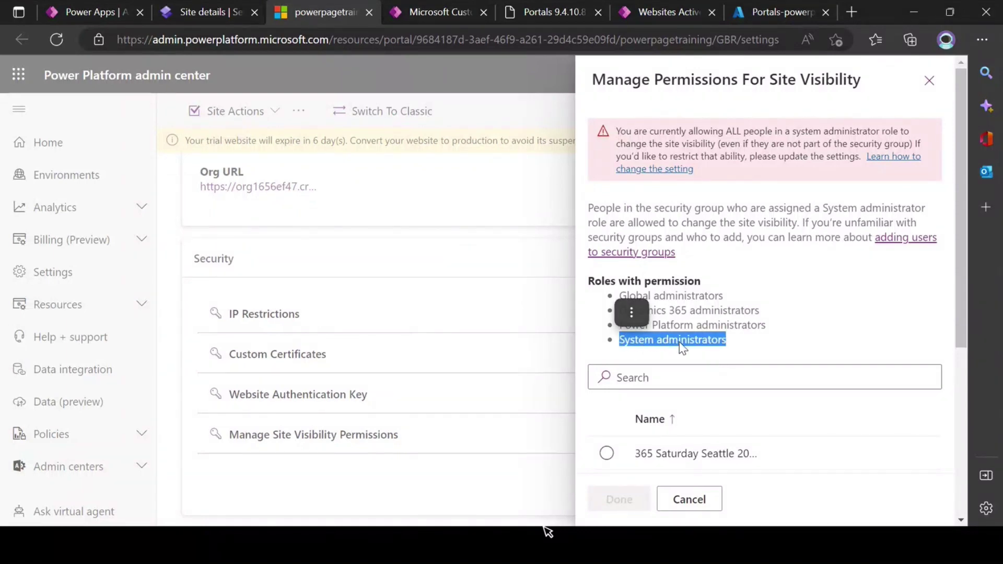
left_click_drag(770, 79, 861, 80)
left_click(664, 355)
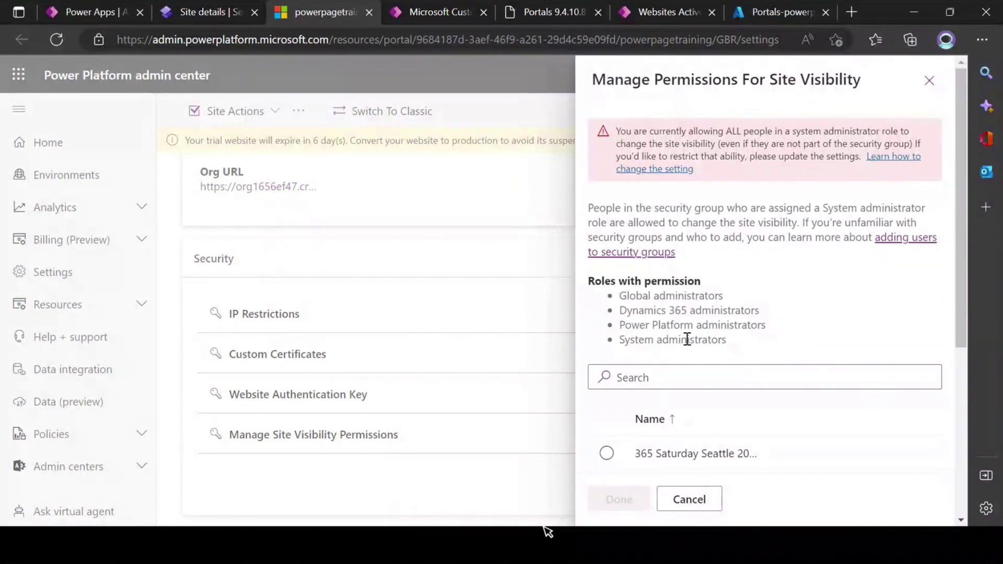
left_click_drag(730, 342, 618, 345)
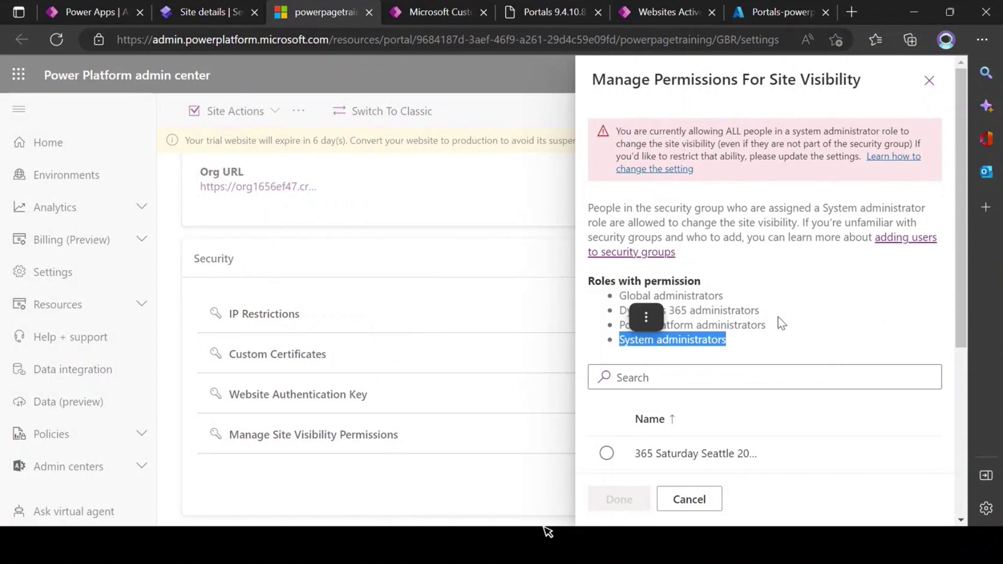
Open the linked documentation on changing the tenant-level setting and find its Set-TenantSettings PowerShell example.
left_click(882, 165)
left_click(484, 9)
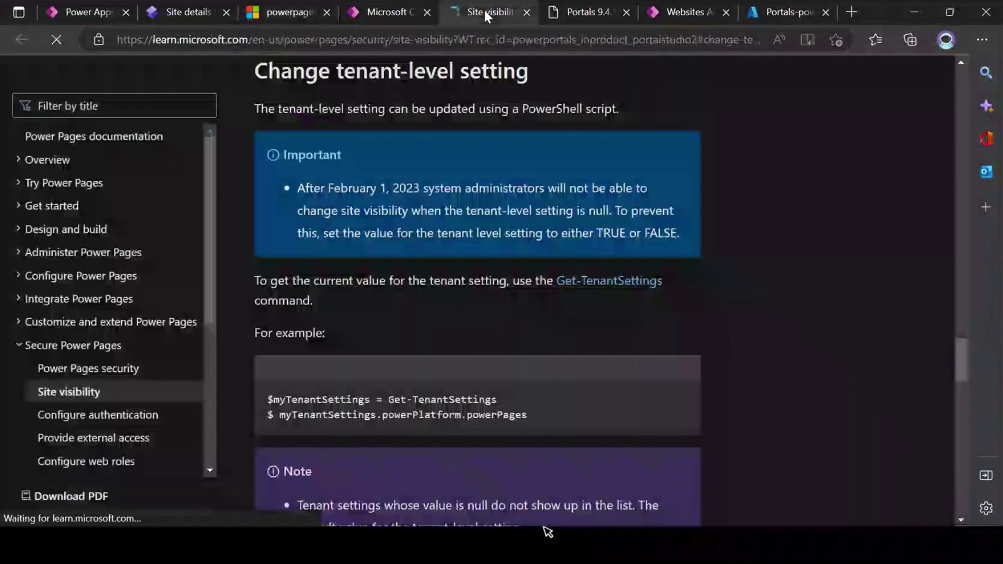
scroll(469, 275, "down", 1)
left_click_drag(555, 354, 271, 330)
scroll(269, 335, "down", 8)
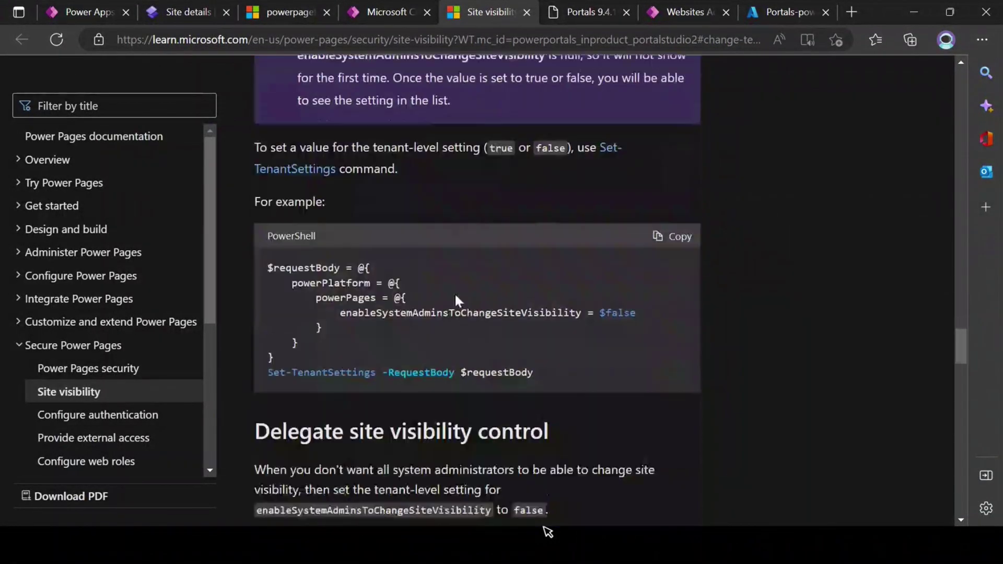
Examine the enableSystemAdminsToChangeSiteVisibility = $false line in the PowerShell example.
left_click_drag(343, 314, 636, 313)
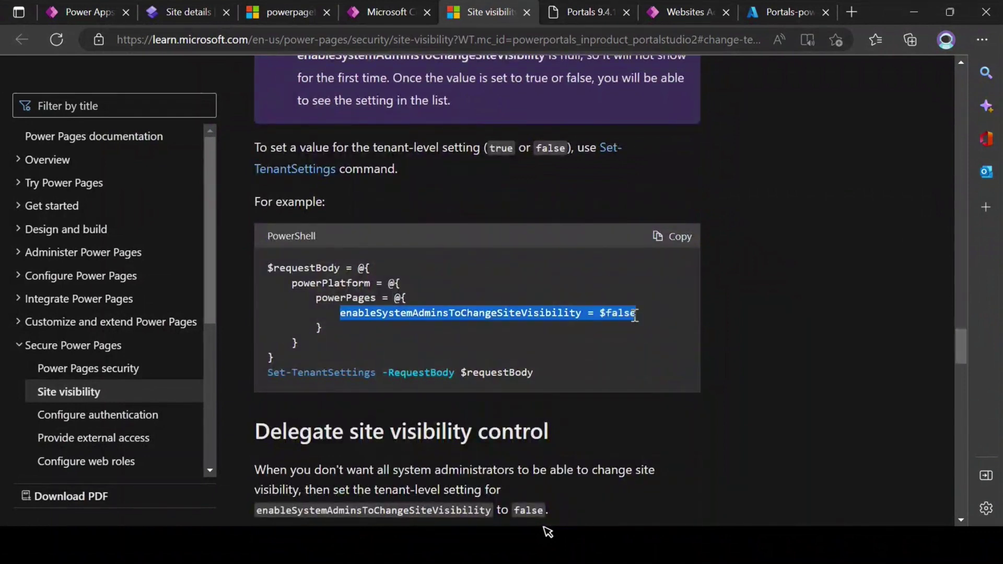
left_click(406, 332)
left_click_drag(383, 313, 582, 316)
left_click(621, 315)
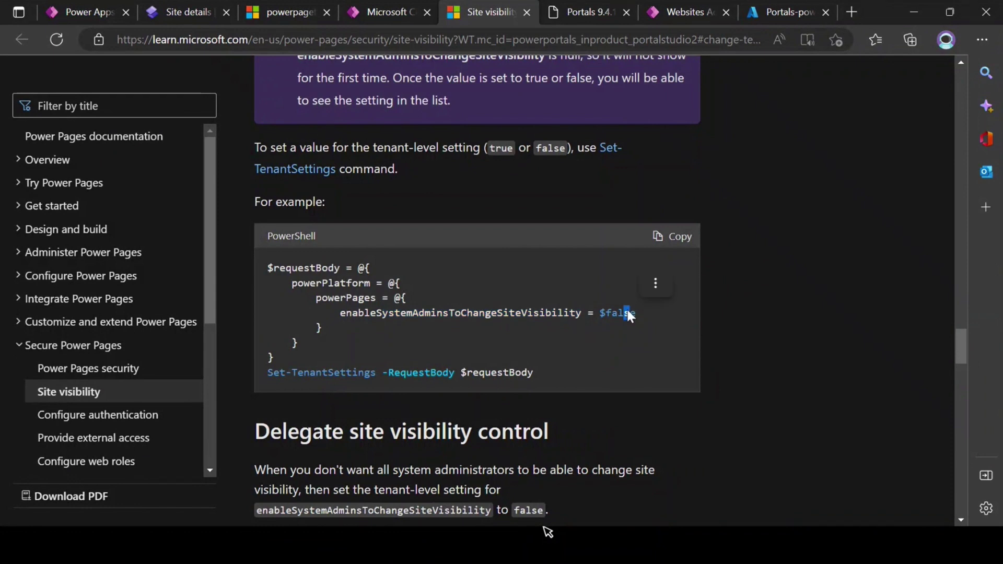
double_click(619, 316)
left_click(520, 332)
left_click_drag(338, 313, 647, 315)
left_click(534, 339)
Switch to the Power Pages design studio, open the site's Site visibility settings and read the Grant site access note about system administrators.
left_click(194, 7)
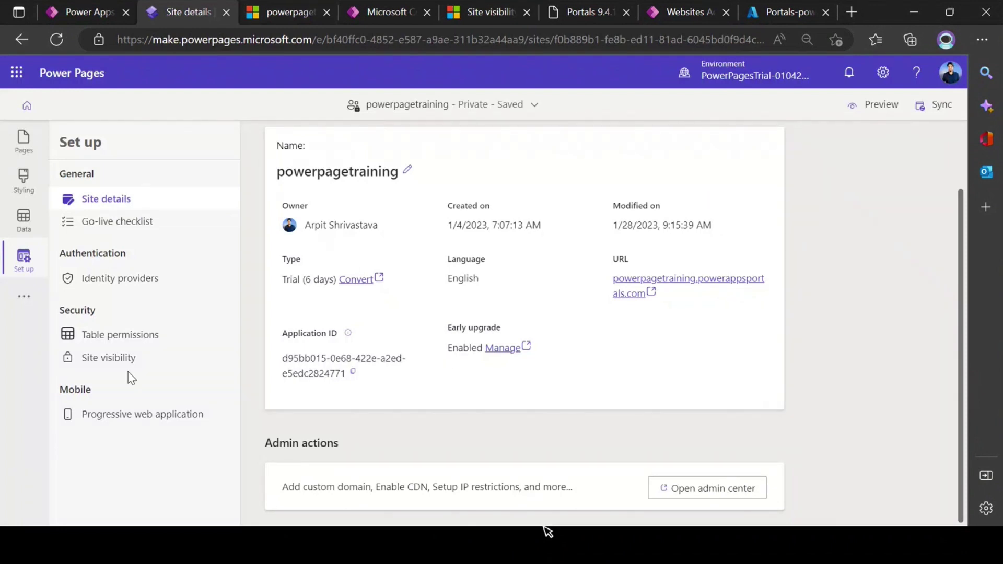
left_click(112, 360)
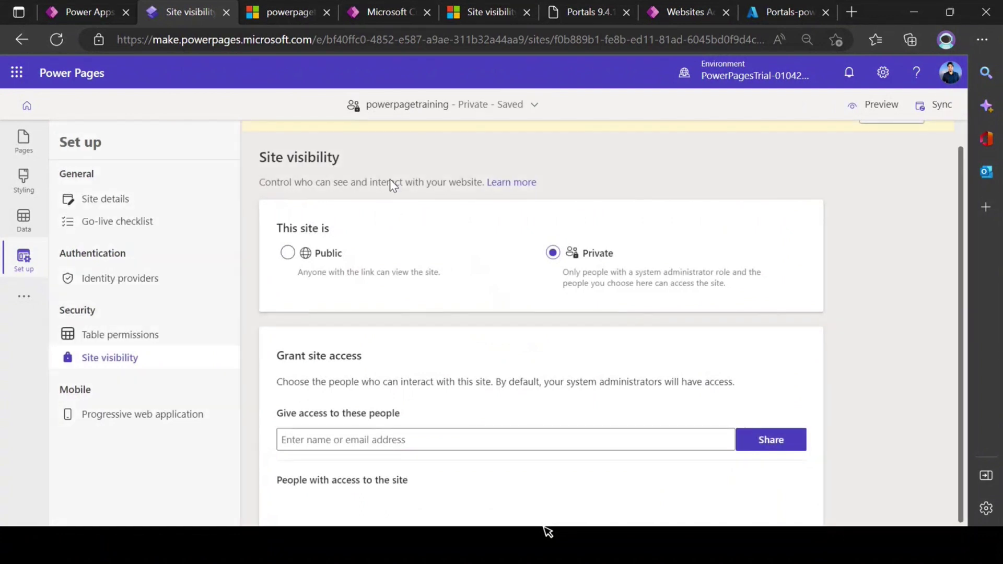
left_click_drag(278, 356, 360, 365)
left_click(330, 388)
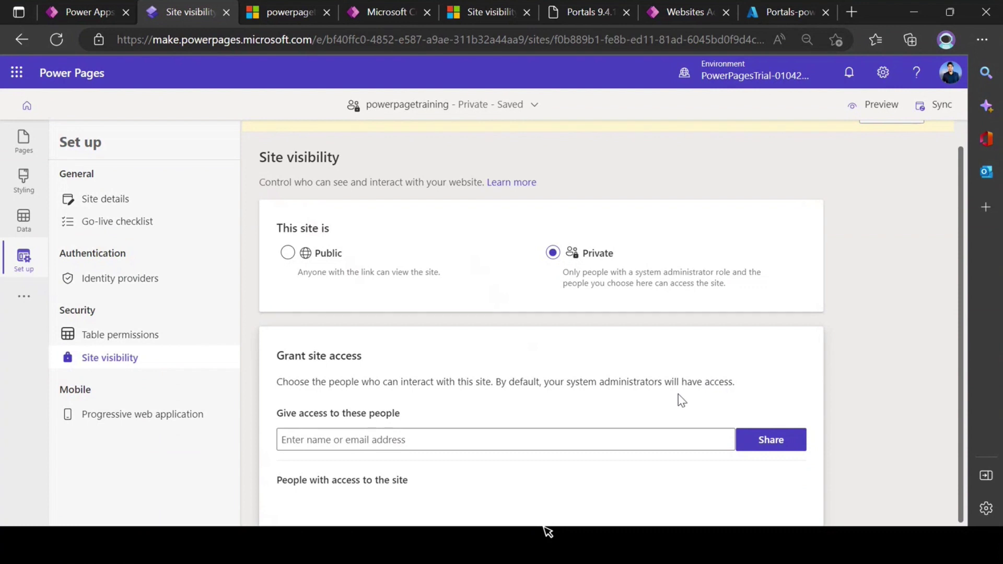
left_click_drag(544, 382, 737, 393)
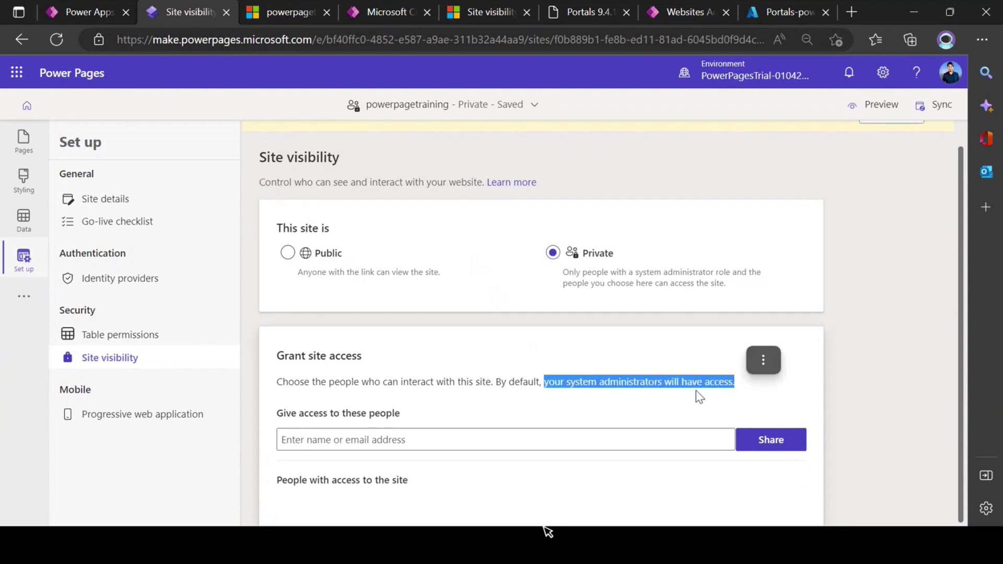
left_click(580, 401)
left_click_drag(567, 385, 739, 394)
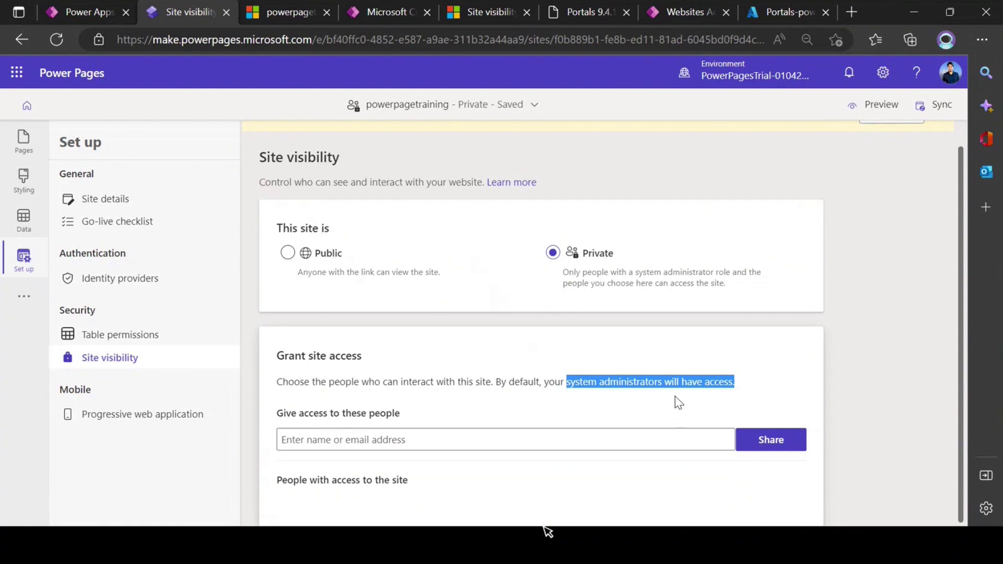
Return to the site visibility documentation and recheck which setting controls system administrators' ability to change site visibility.
left_click(464, 10)
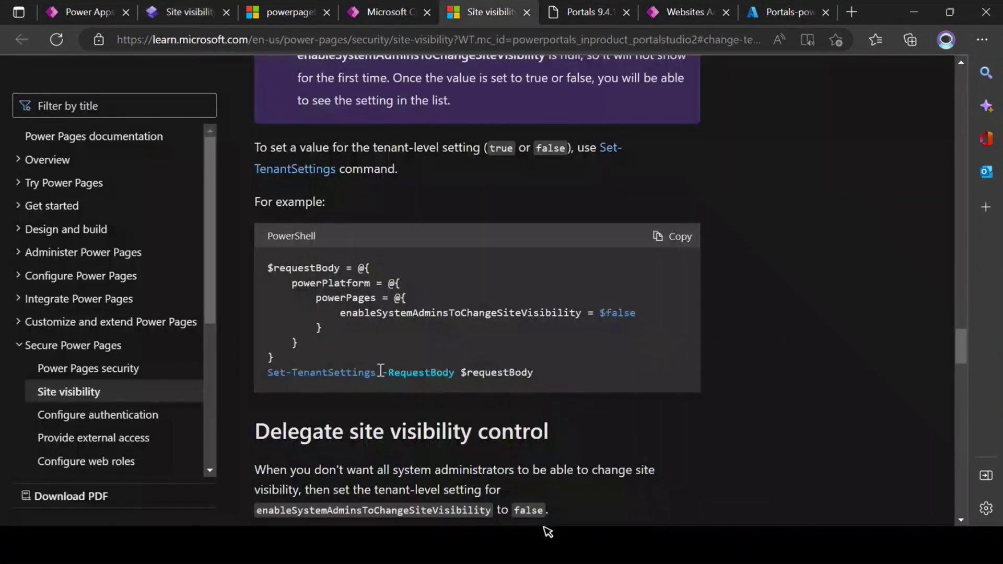
left_click_drag(654, 311, 304, 329)
left_click(312, 281)
left_click_drag(339, 313, 575, 317)
left_click(627, 320)
left_click_drag(377, 312, 545, 317)
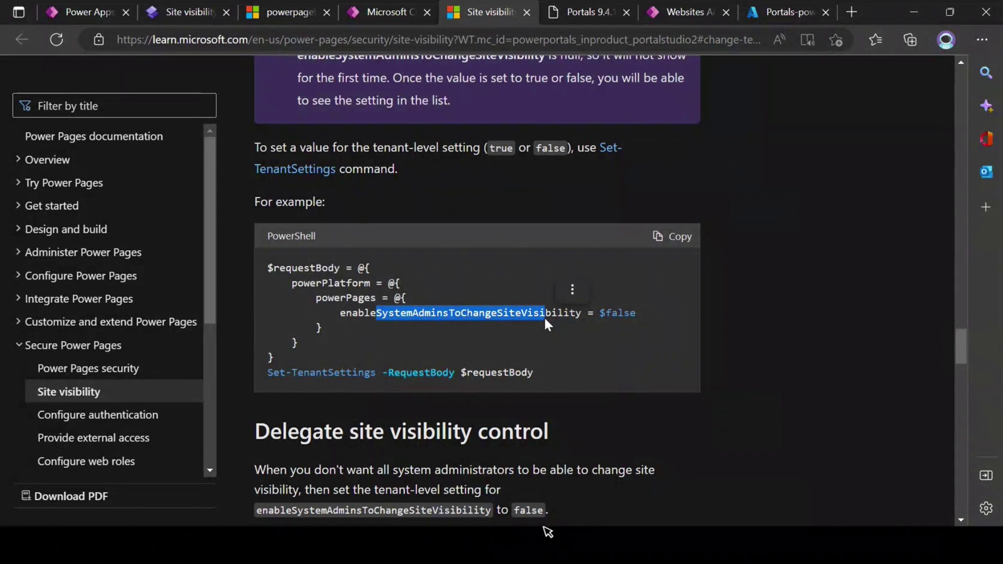
Return to the Power Platform admin center and recheck the System administrators role in the site visibility permissions.
left_click(178, 6)
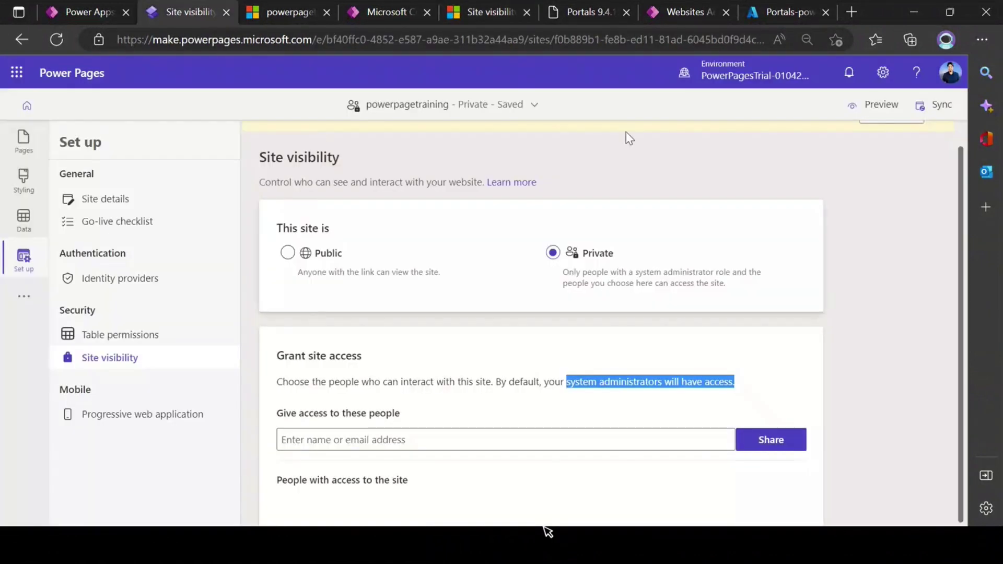
left_click(372, 10)
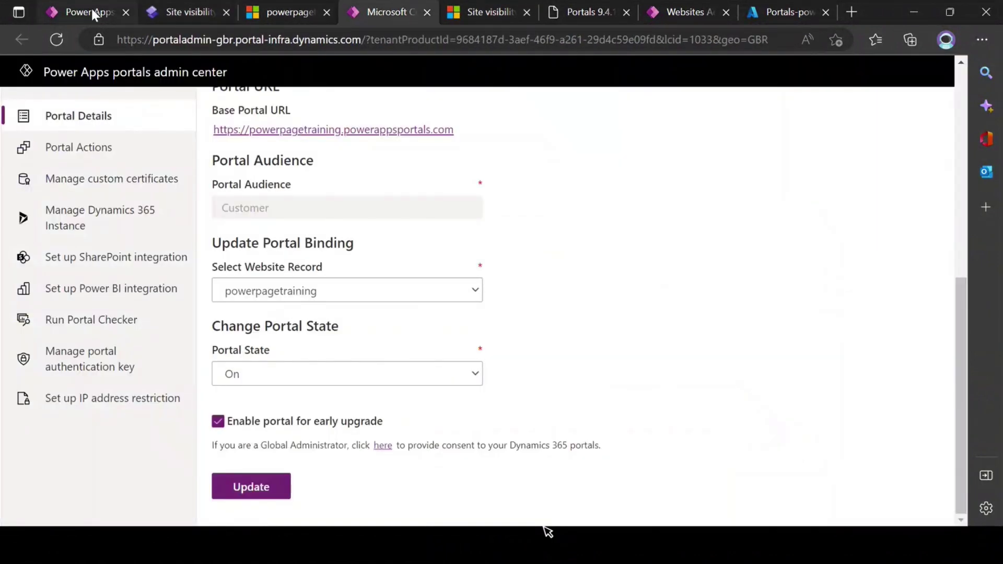
left_click(299, 11)
left_click(674, 378)
scroll(730, 354, "down", 3)
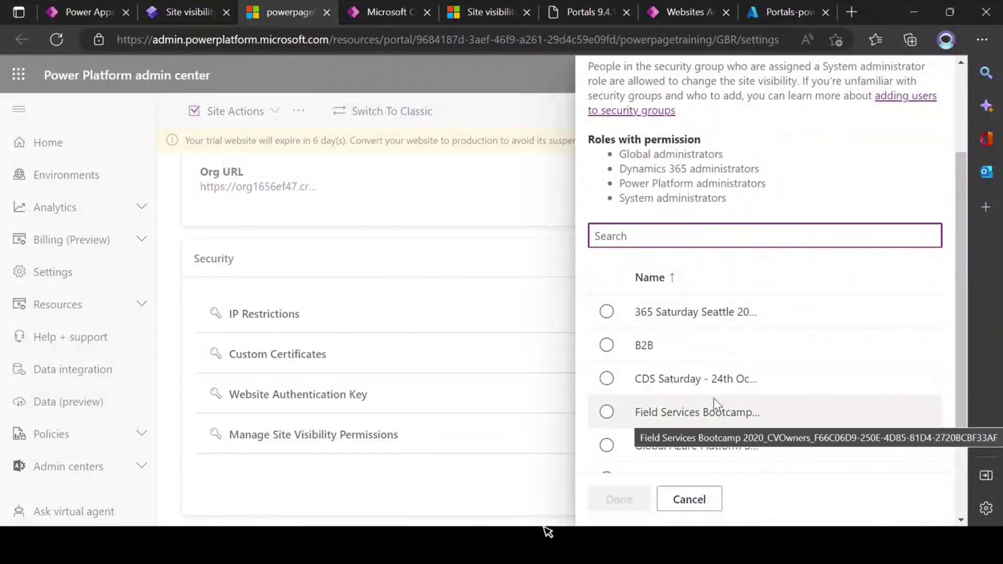
left_click_drag(730, 199, 620, 207)
scroll(806, 199, "up", 3)
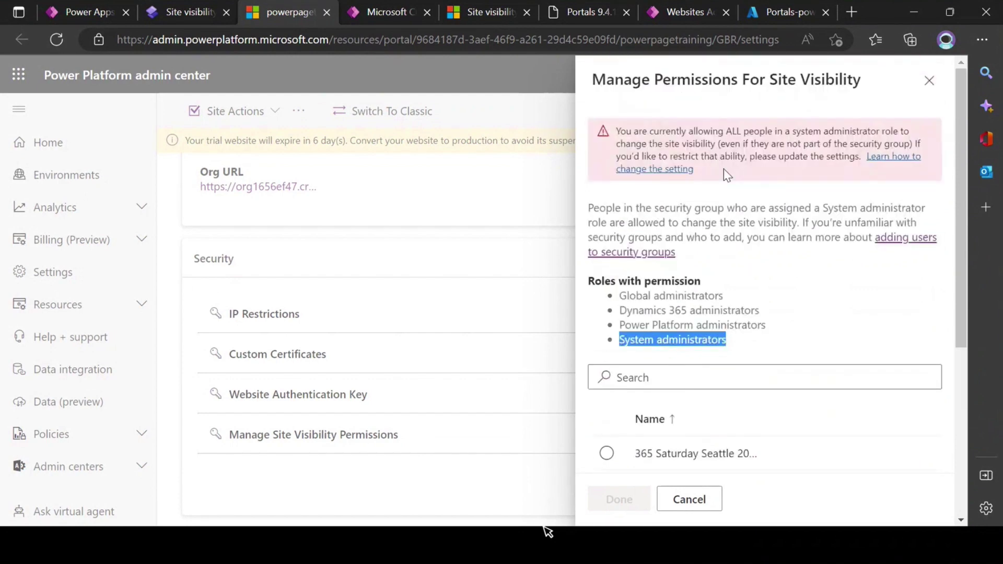
Look through the security groups that can be chosen for managing site visibility, without selecting one.
scroll(795, 255, "down", 4)
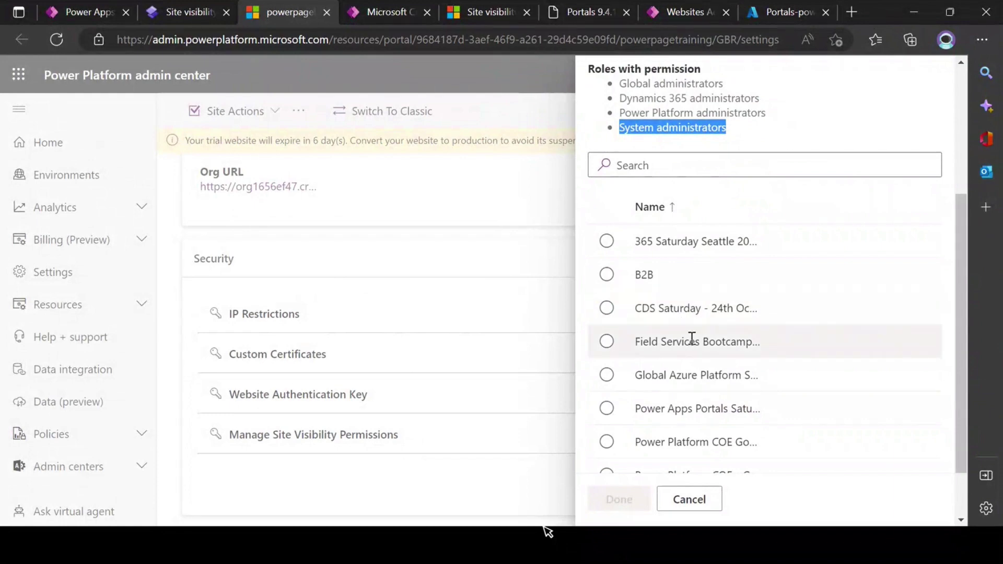
scroll(752, 258, "down", 2)
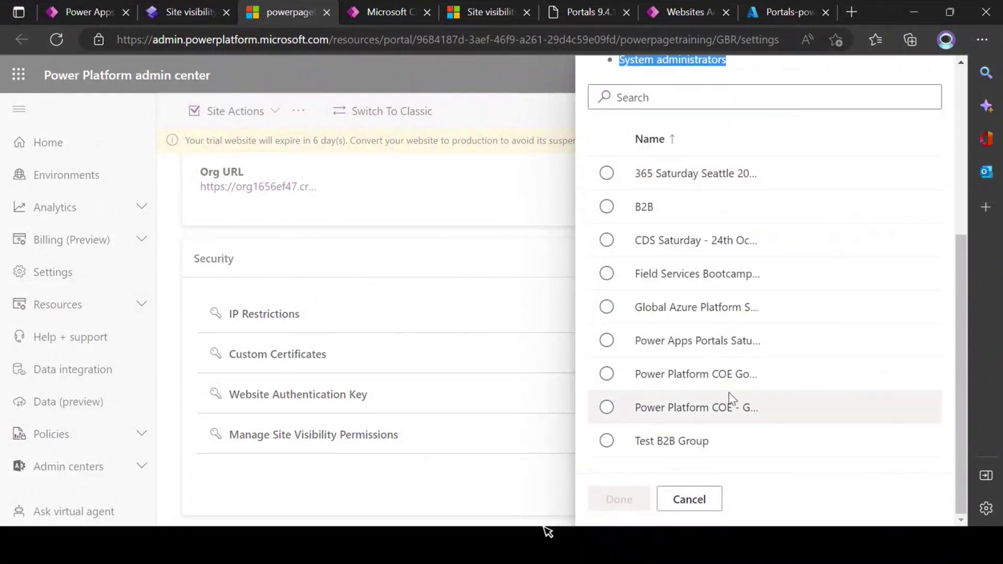
scroll(737, 298, "up", 4)
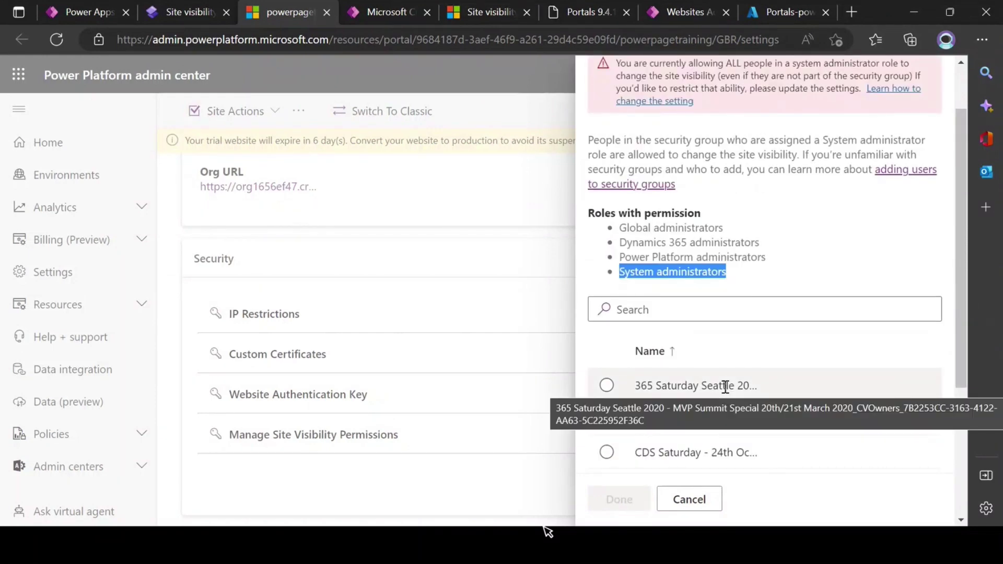
scroll(732, 291, "down", 3)
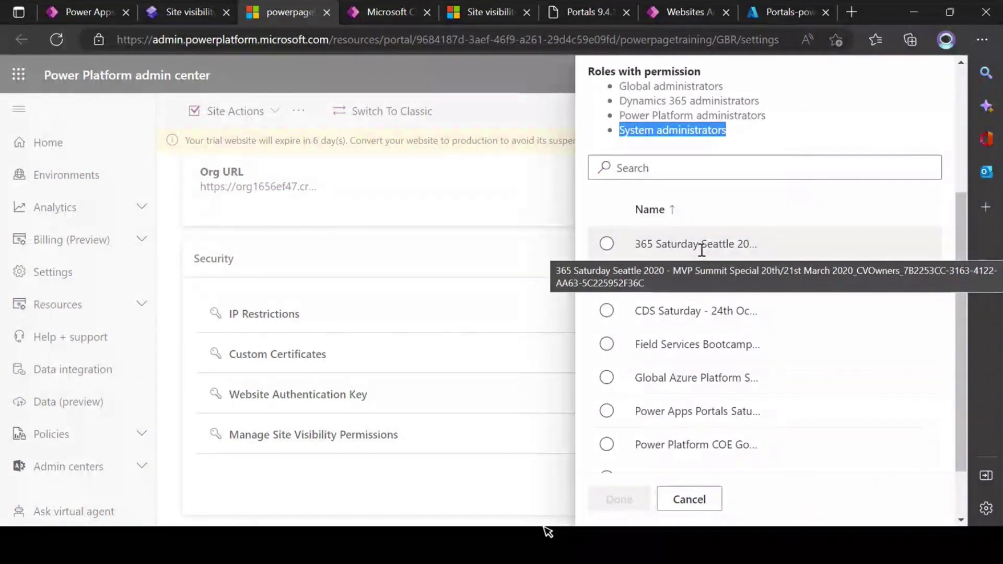
scroll(701, 250, "up", 4)
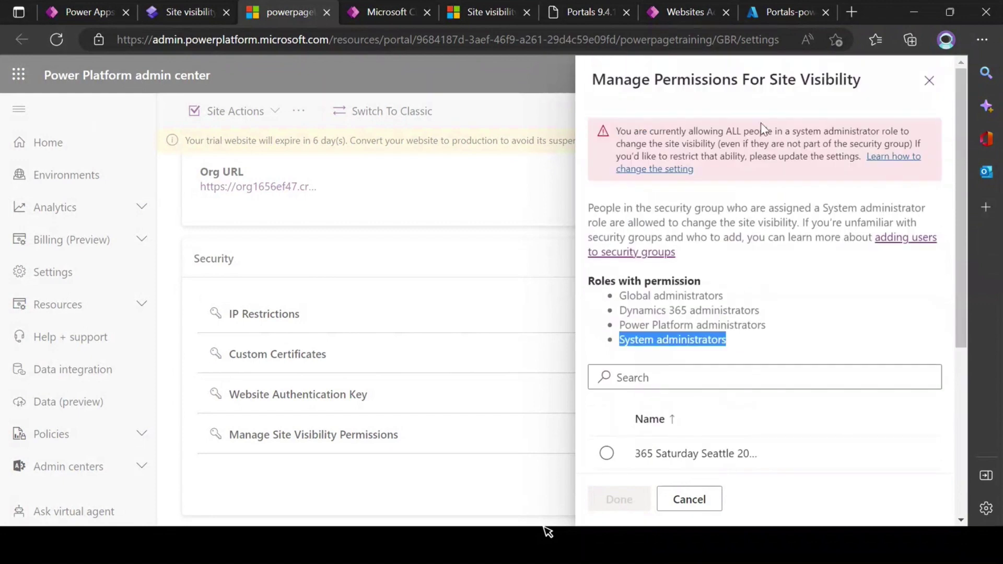
Compare the Global, Dynamics 365 and Power Platform administrator roles with the selectable security groups for site visibility.
left_click_drag(771, 79, 902, 82)
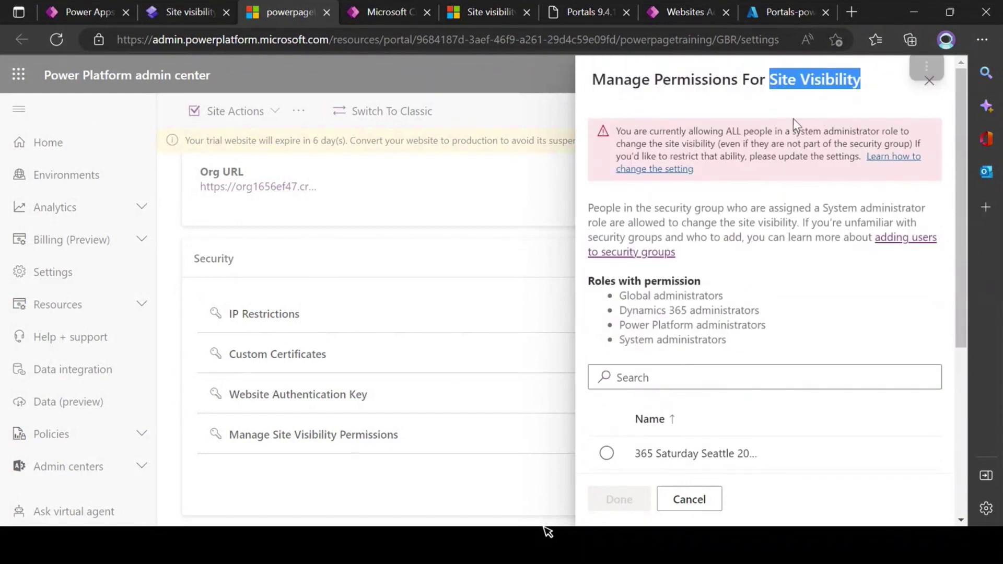
scroll(756, 244, "down", 5)
scroll(723, 248, "up", 4)
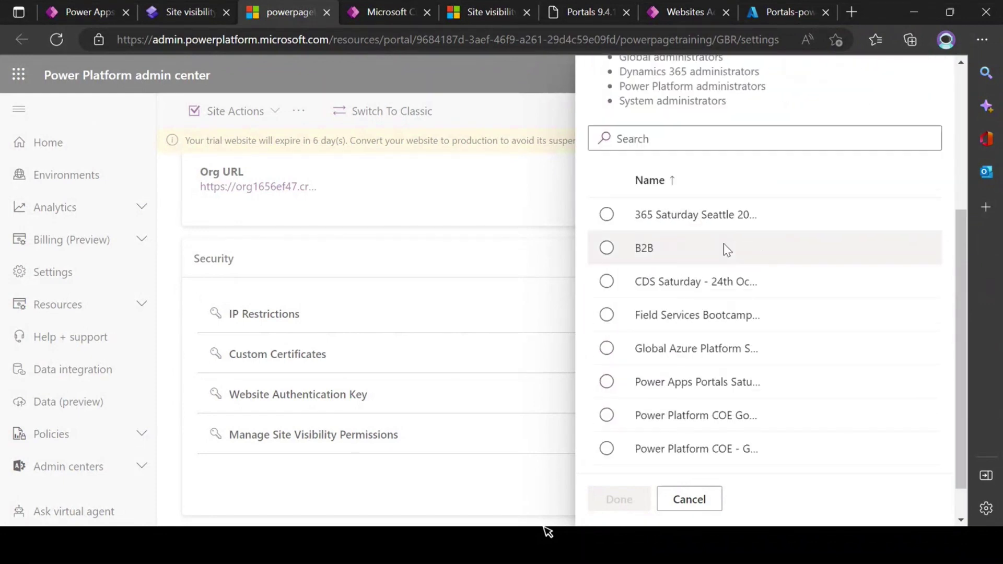
left_click_drag(622, 226, 783, 262)
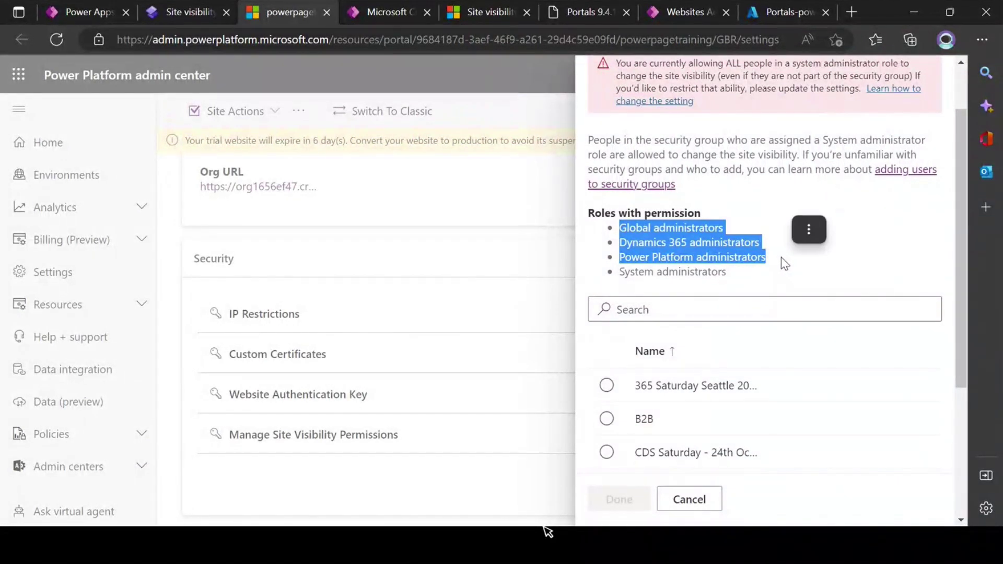
scroll(750, 285, "down", 4)
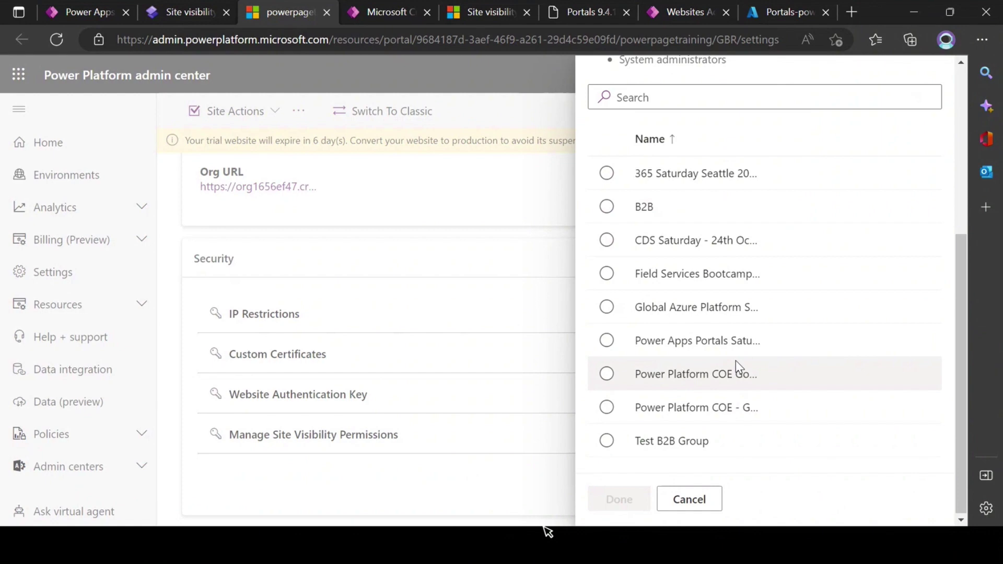
scroll(744, 399, "up", 5)
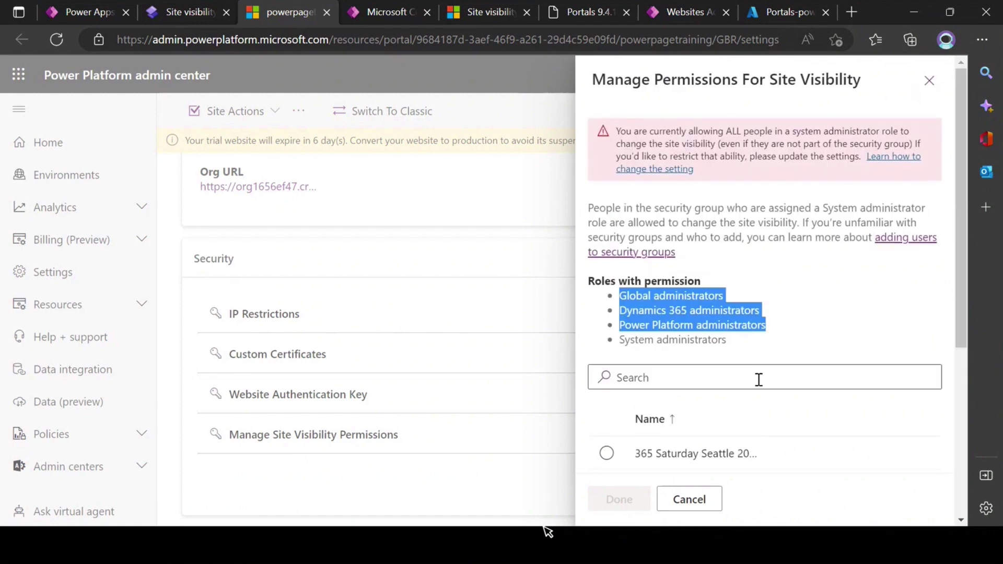
left_click(763, 294)
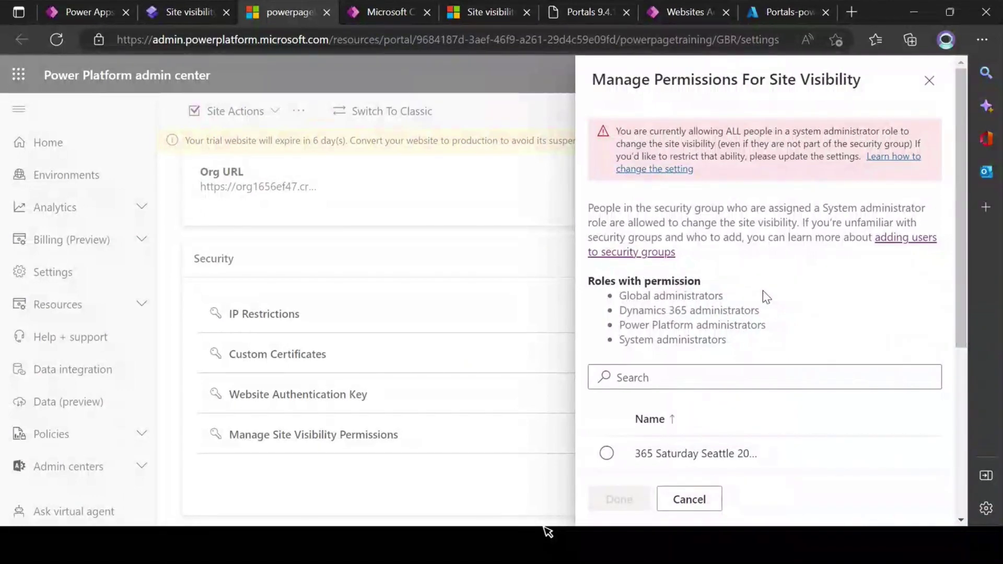
In the Power Pages Site visibility settings, add two suggested people to the Give access to these people field.
left_click(187, 12)
left_click(375, 435)
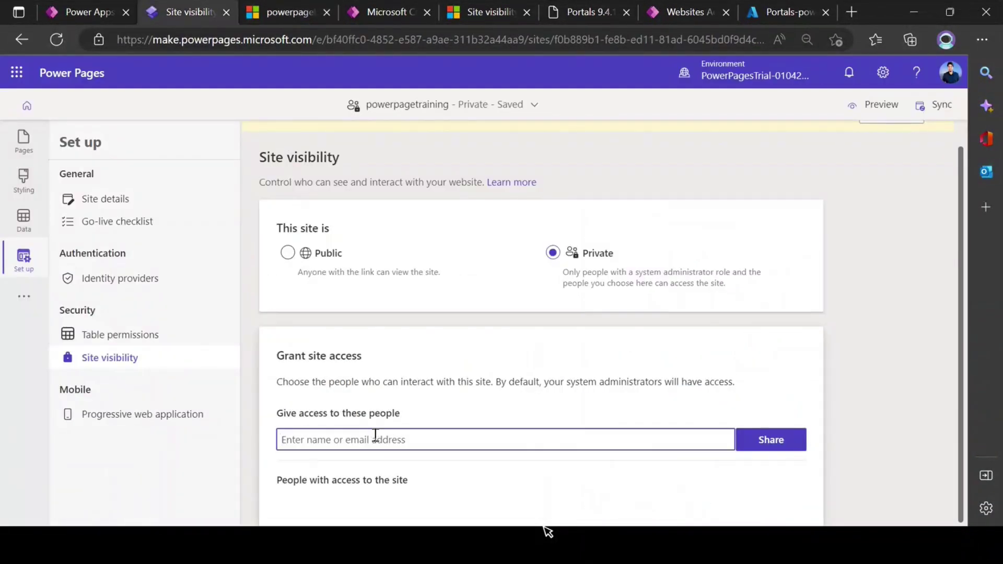
type("raz Dynamics")
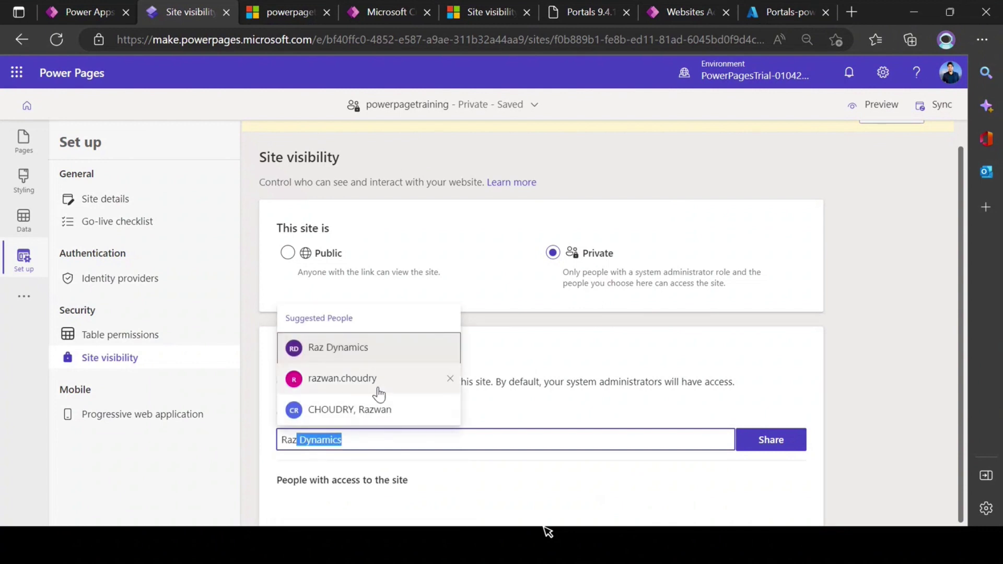
left_click(341, 348)
type("vi")
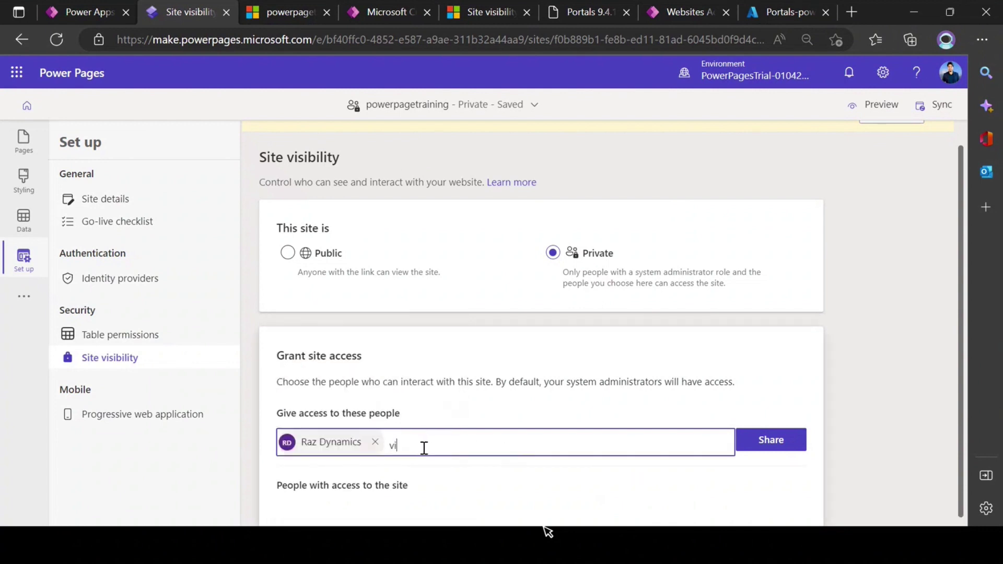
type("ctor")
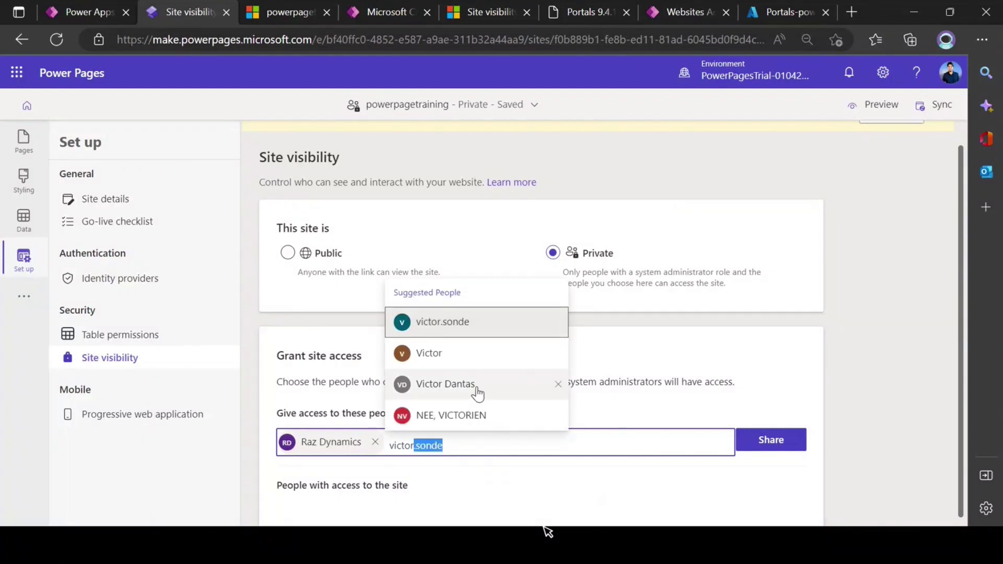
left_click(477, 389)
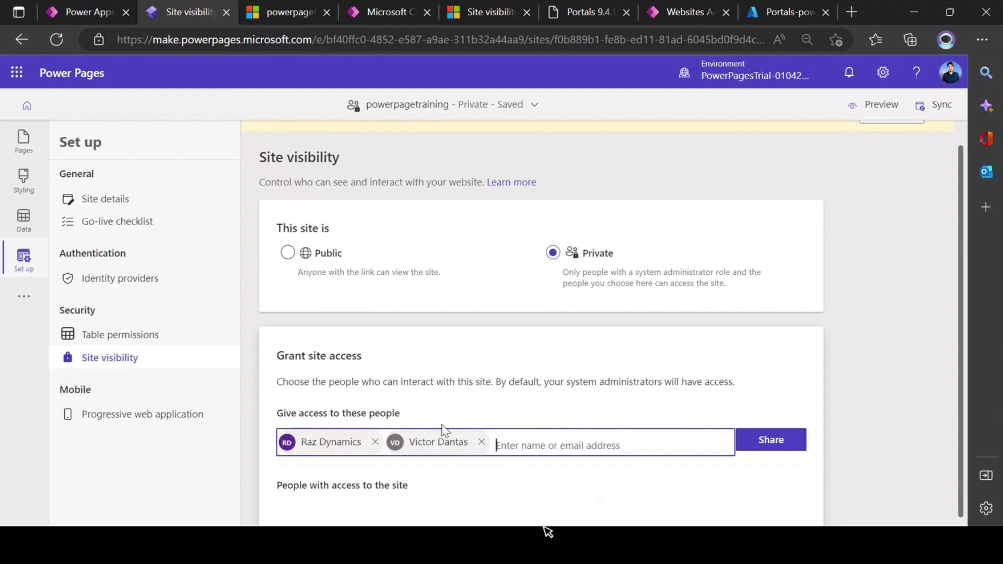
Review the Private site option and the Grant site access section in the Power Pages Site visibility settings.
scroll(374, 197, "down", 1)
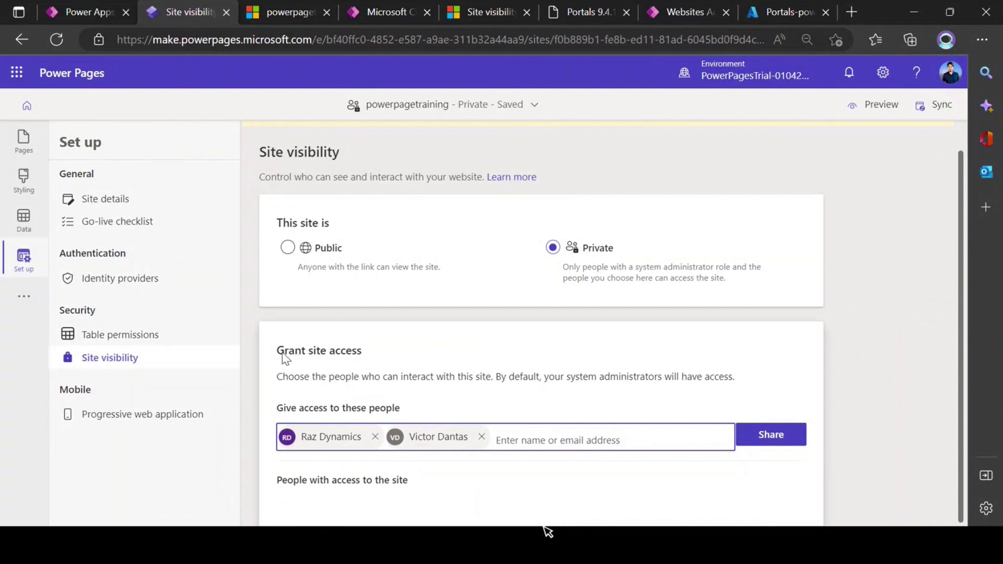
left_click_drag(284, 358, 340, 359)
left_click(526, 459)
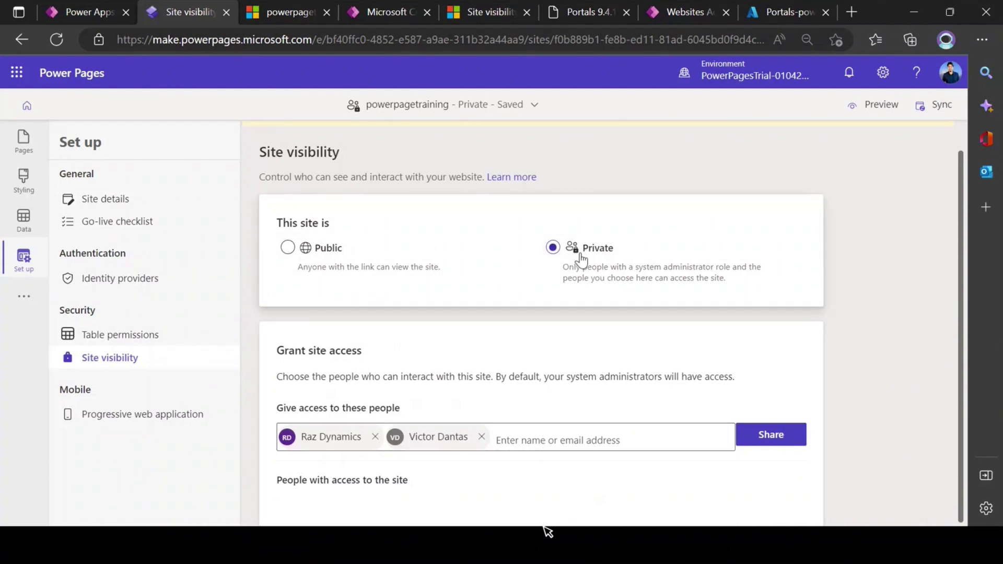
left_click(575, 444)
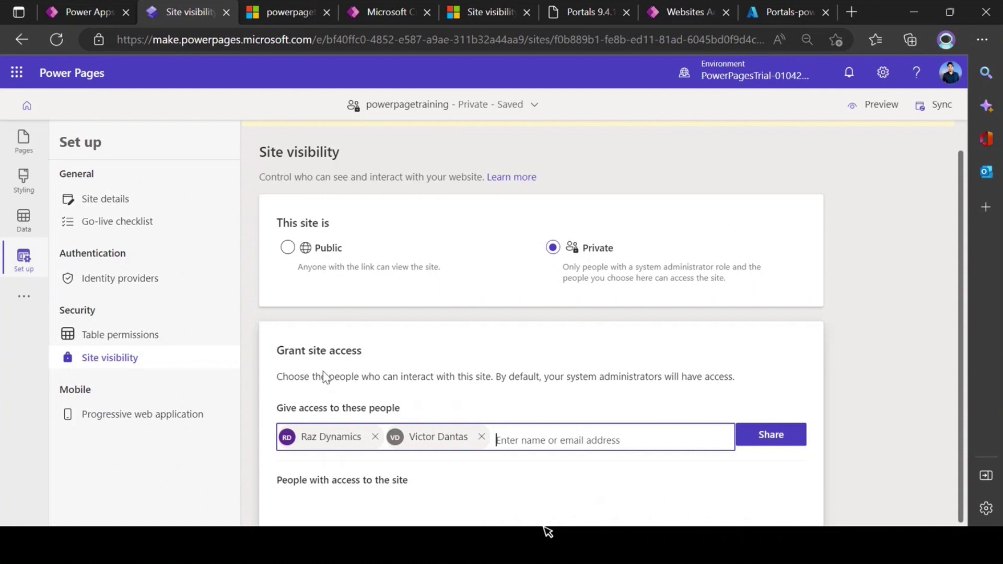
left_click_drag(364, 351, 276, 350)
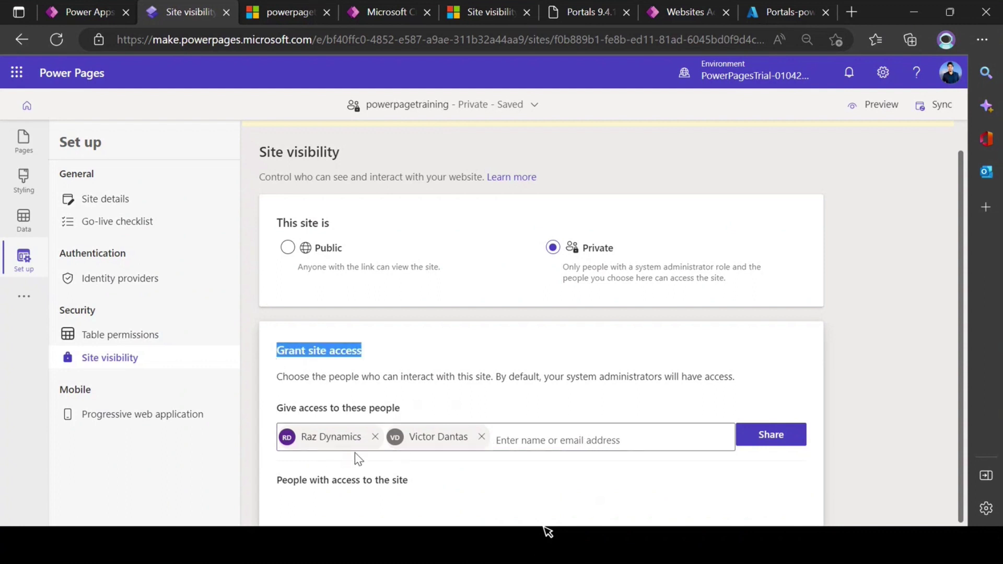
Return to the Power Platform admin center and cancel the site visibility permissions without choosing a security group.
left_click(281, 16)
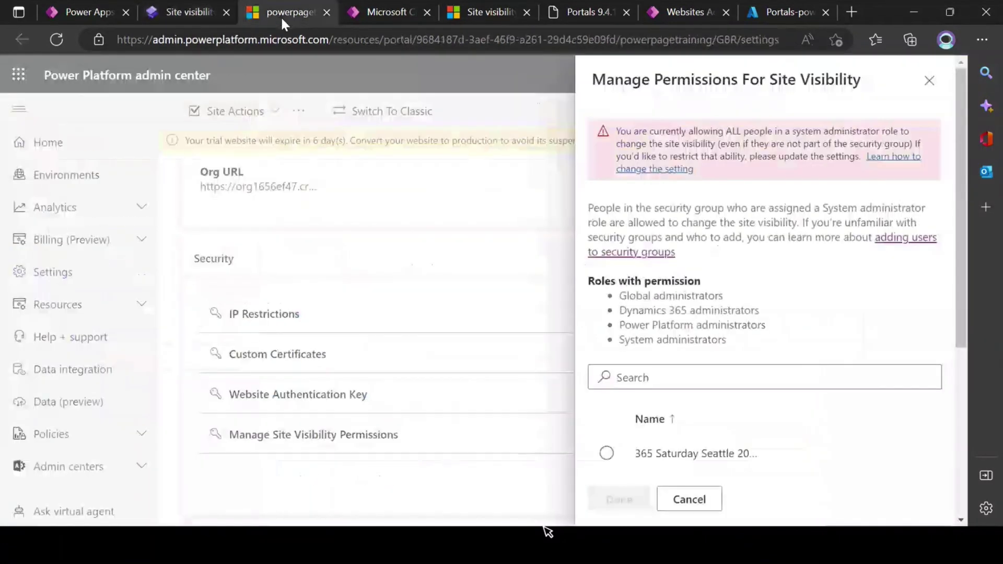
scroll(785, 327, "down", 4)
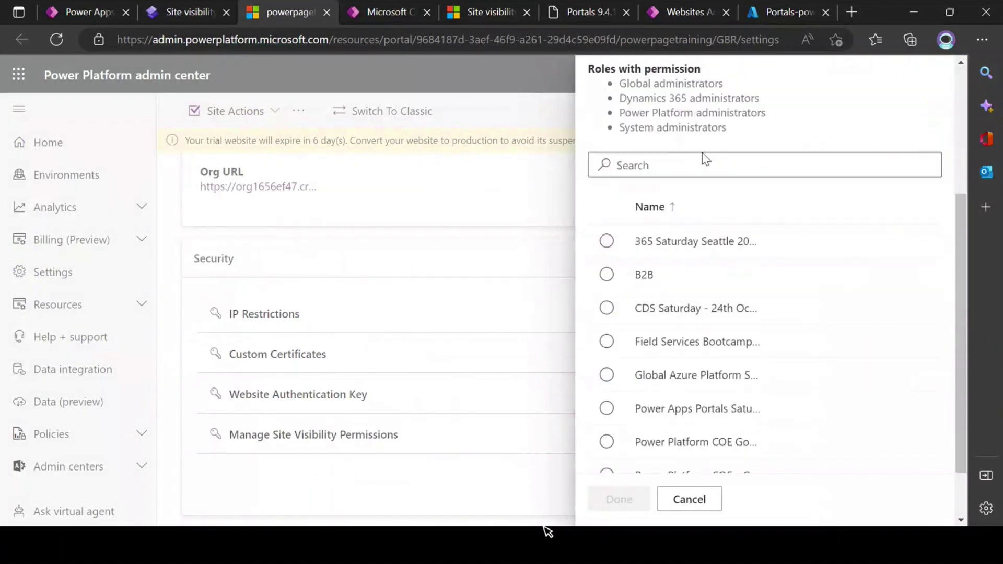
left_click(684, 499)
Run the Site Checker diagnostics for the site in the Site Health section.
scroll(309, 289, "down", 7)
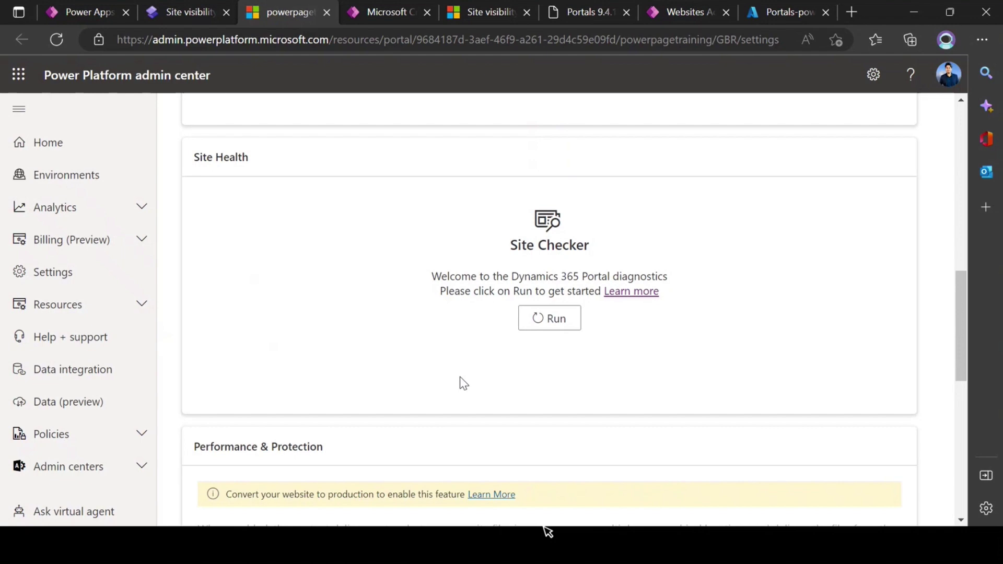
scroll(560, 338, "up", 8)
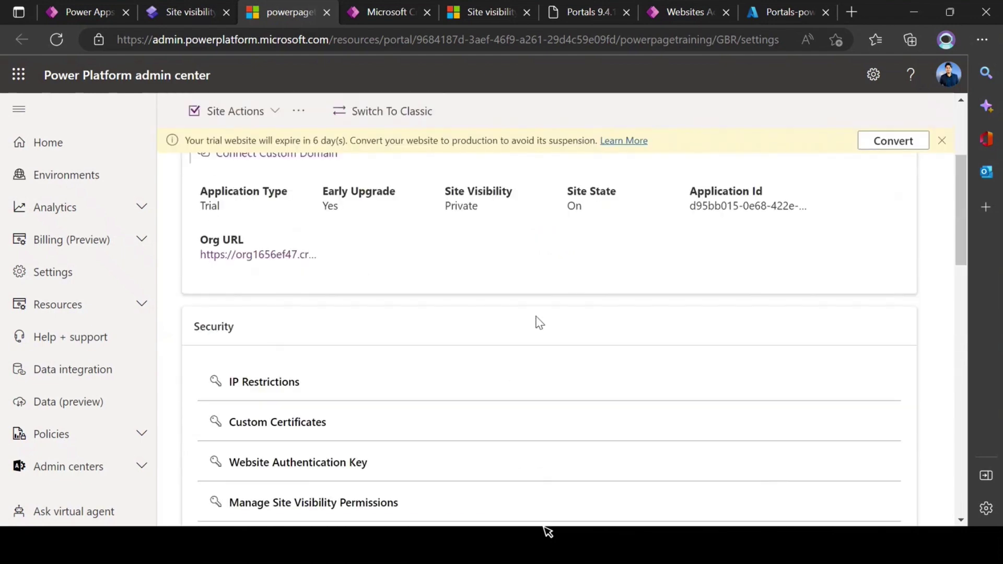
scroll(538, 321, "up", 3)
scroll(538, 321, "down", 10)
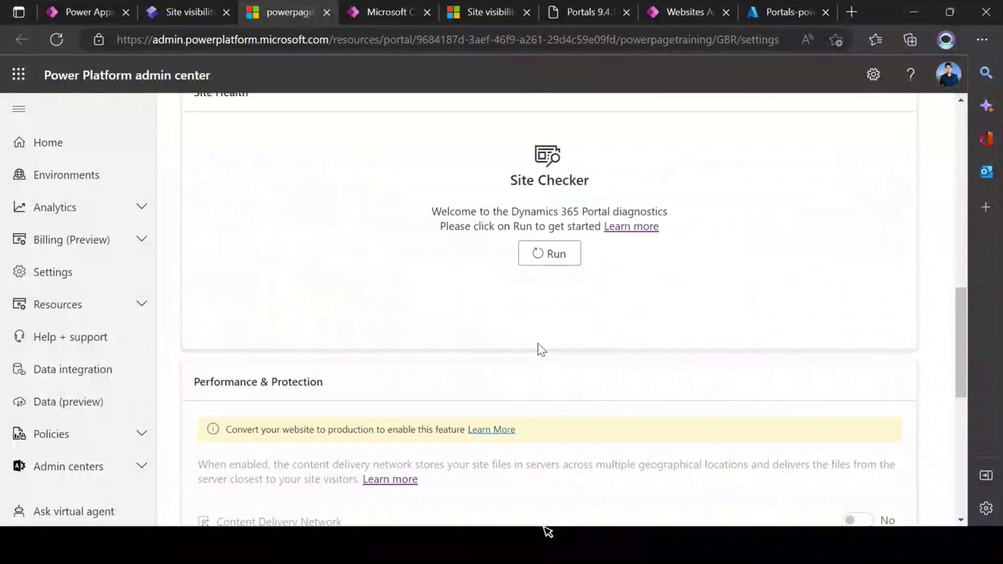
left_click(544, 256)
scroll(710, 306, "up", 3)
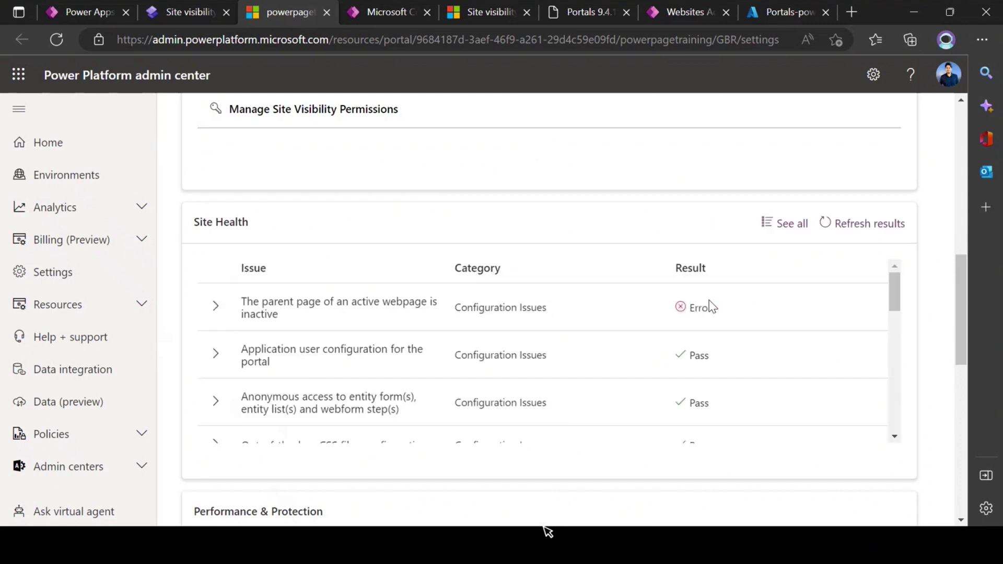
Expand the Site Health issue about the inactive parent page and view its details.
left_click_drag(241, 268, 275, 273)
left_click(306, 327)
scroll(307, 313, "down", 3)
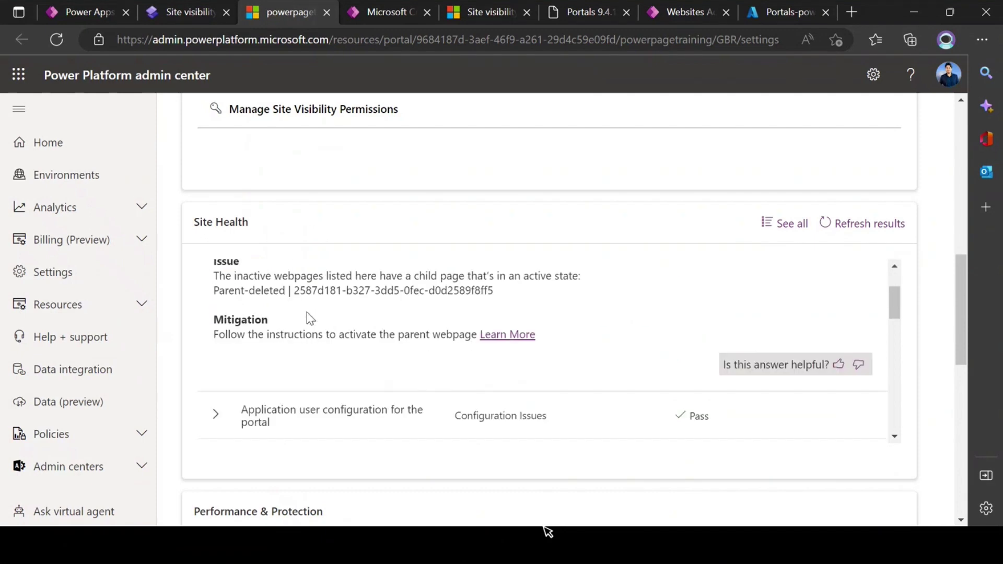
scroll(307, 312, "up", 3)
scroll(344, 316, "up", 5)
scroll(460, 315, "down", 5)
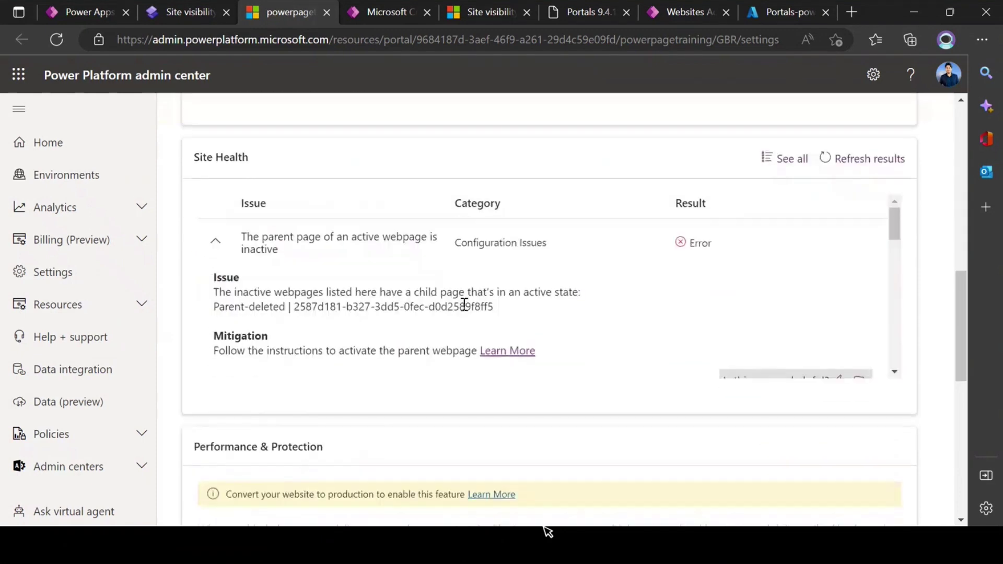
Examine the Category values across the Site Health results, from Configuration Issues to Performance and Portal Startup Issue.
left_click_drag(455, 242, 544, 253)
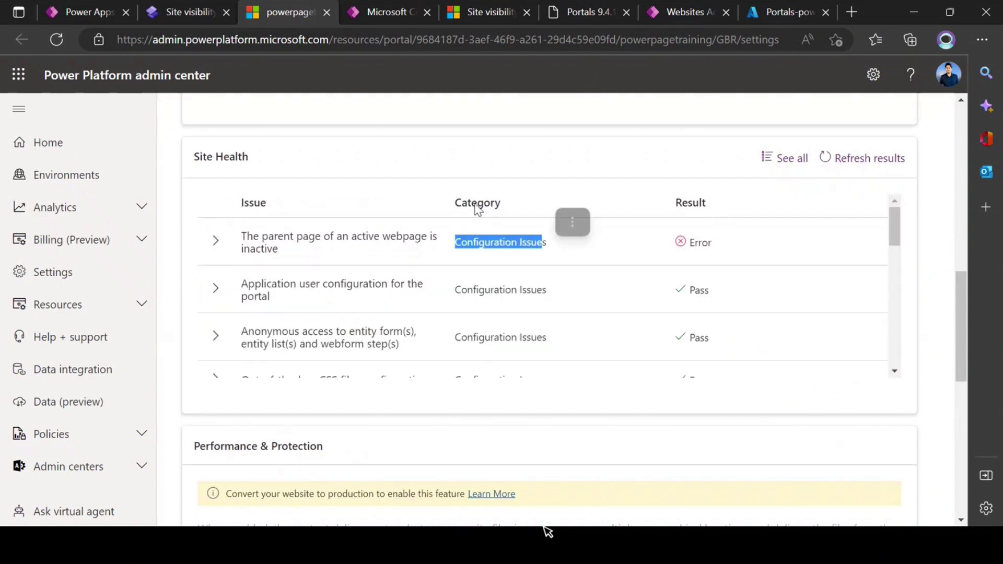
left_click(504, 250)
left_click(507, 249)
left_click_drag(456, 251, 541, 253)
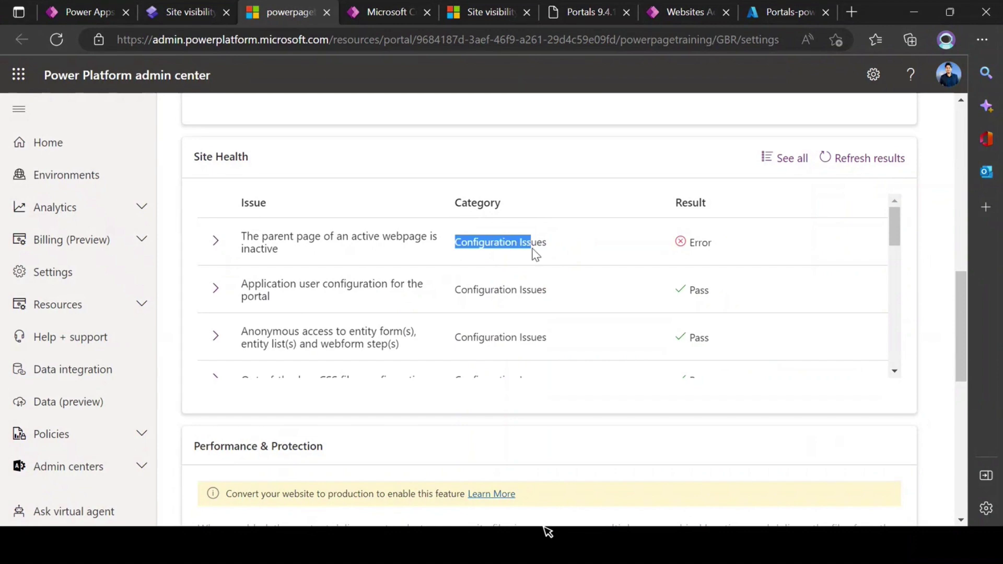
left_click(540, 253)
scroll(463, 307, "down", 5)
scroll(511, 295, "down", 5)
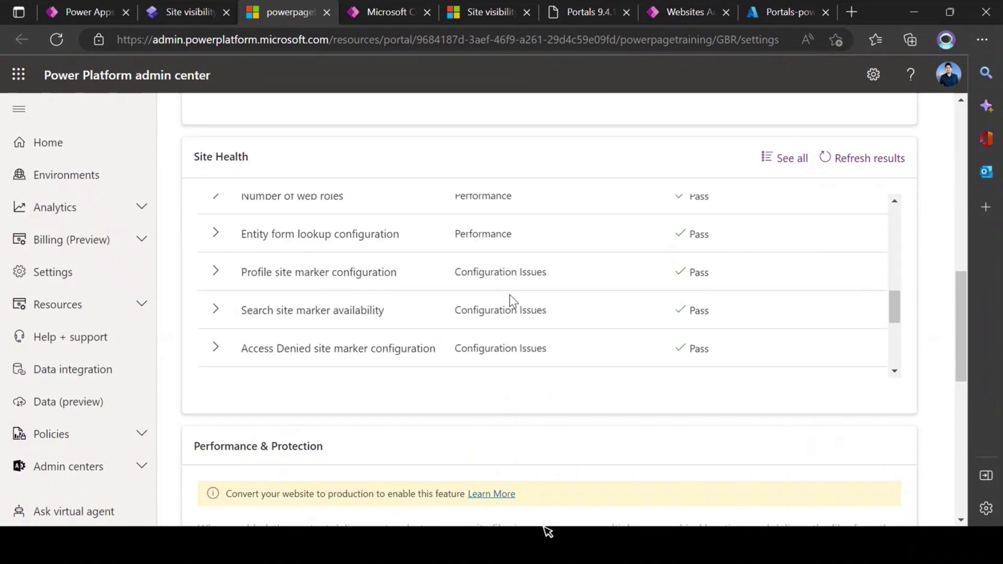
left_click_drag(514, 243, 454, 243)
scroll(525, 301, "down", 10)
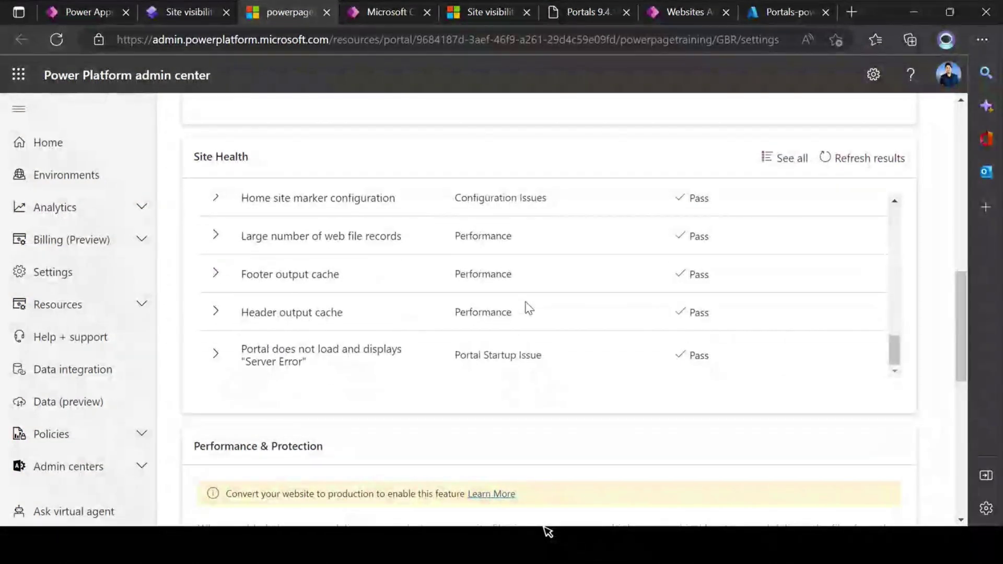
left_click_drag(456, 356, 538, 355)
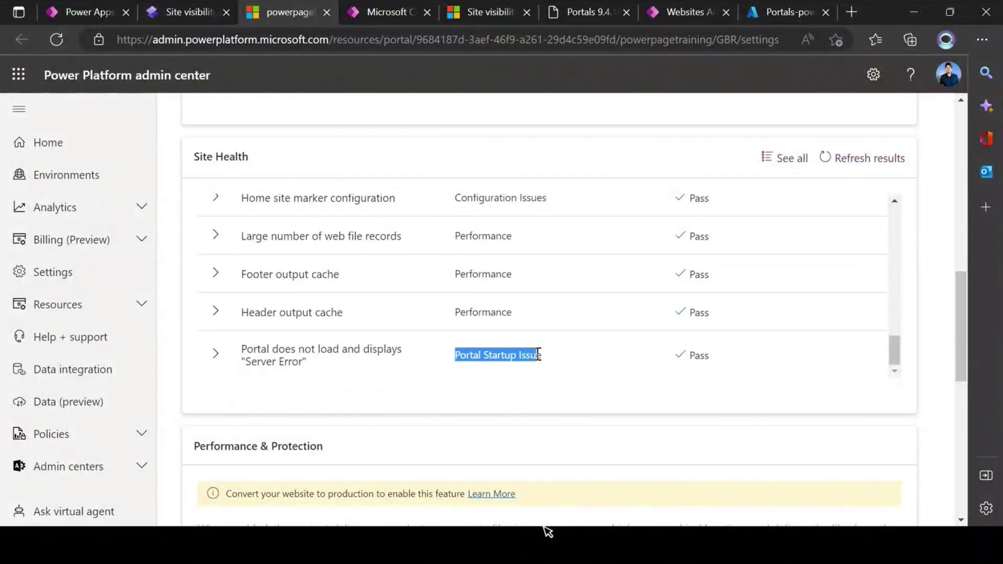
Go back to the first Site Health results, check the Result column and collapse the inactive parent page issue.
scroll(538, 339, "up", 10)
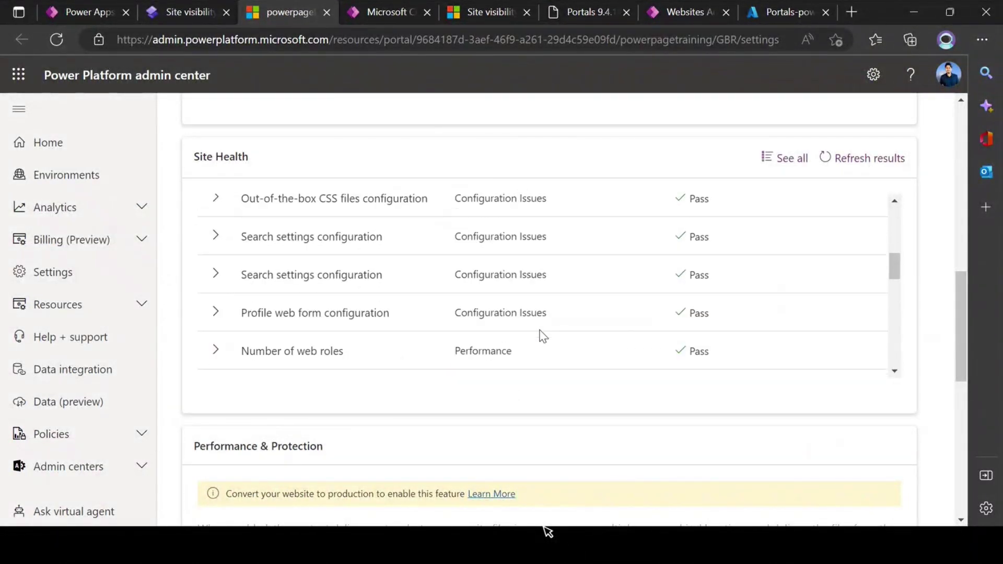
scroll(491, 279, "up", 2)
scroll(487, 271, "down", 3)
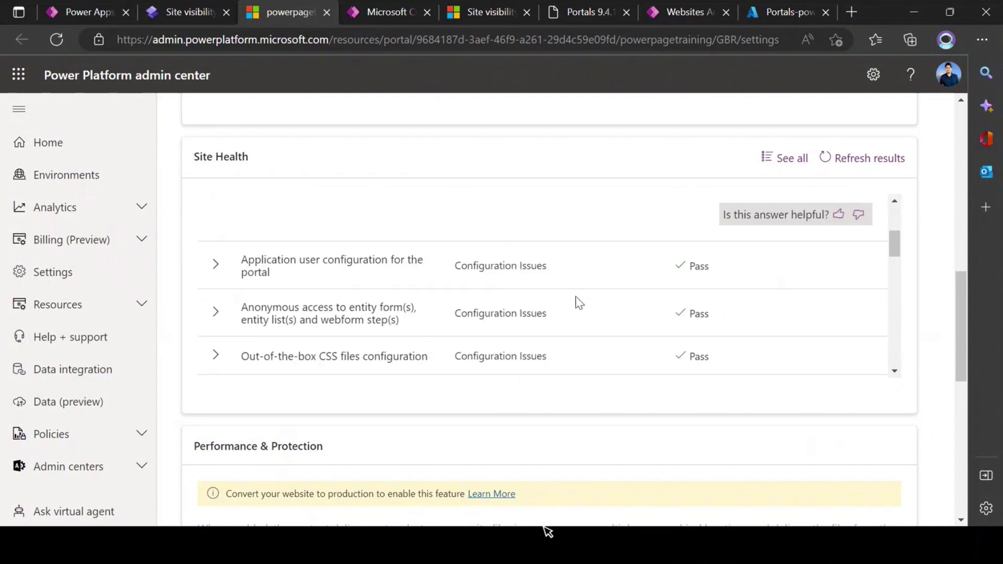
scroll(578, 301, "up", 1)
scroll(544, 306, "up", 2)
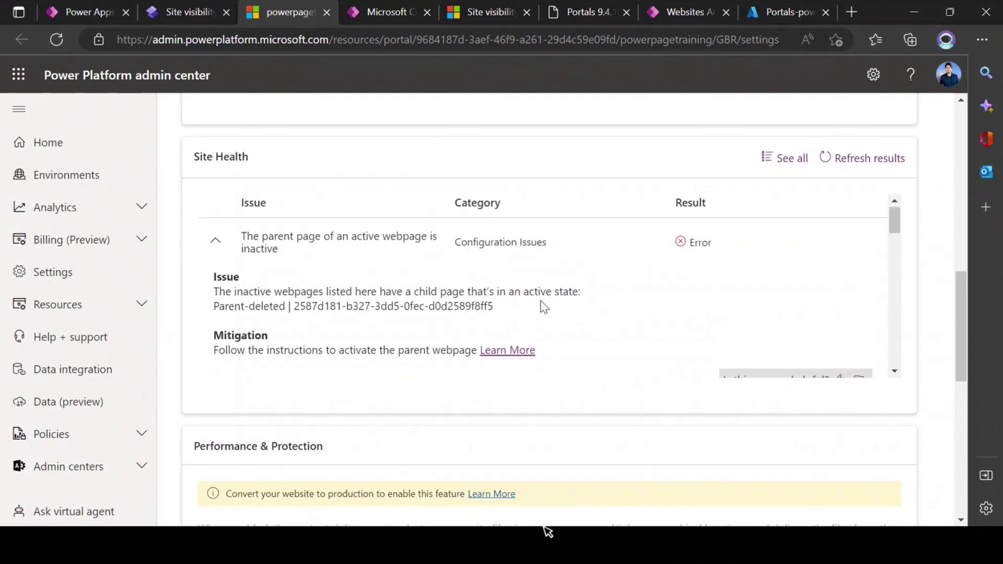
left_click_drag(669, 204, 711, 204)
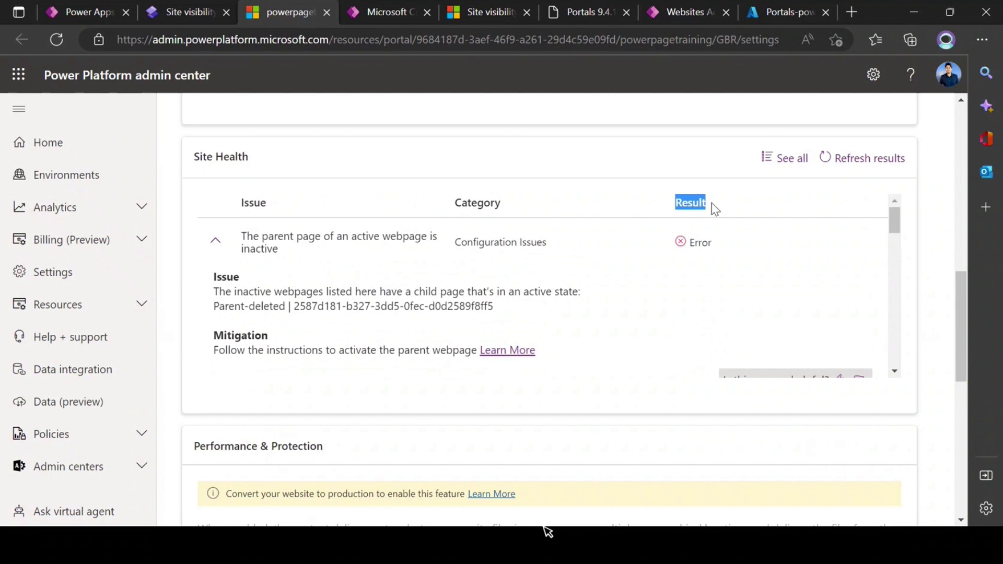
left_click(211, 244)
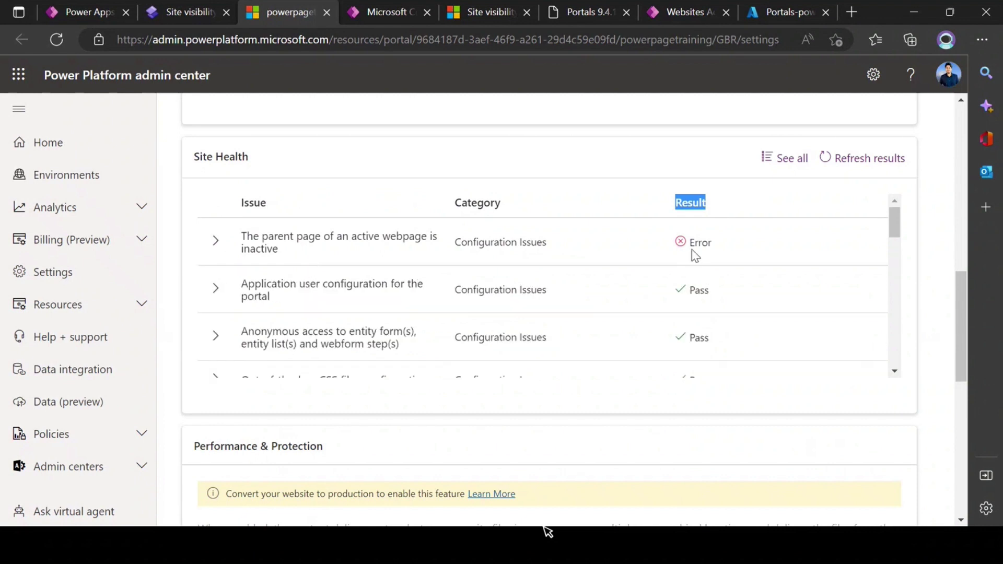
Expand the passed check for the portal's application user configuration, read its description and collapse it.
scroll(714, 286, "down", 1)
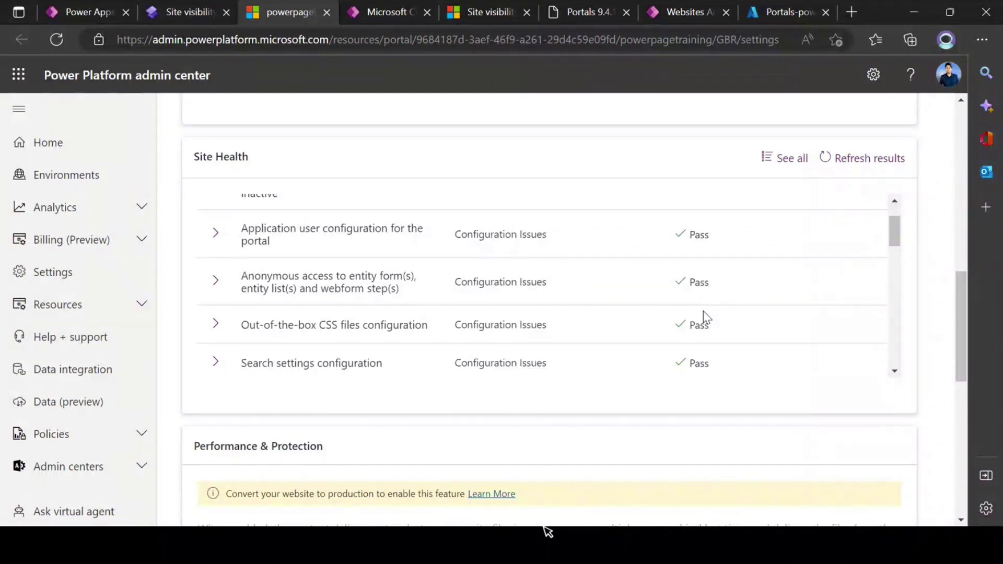
scroll(704, 311, "up", 1)
left_click_drag(678, 260, 709, 264)
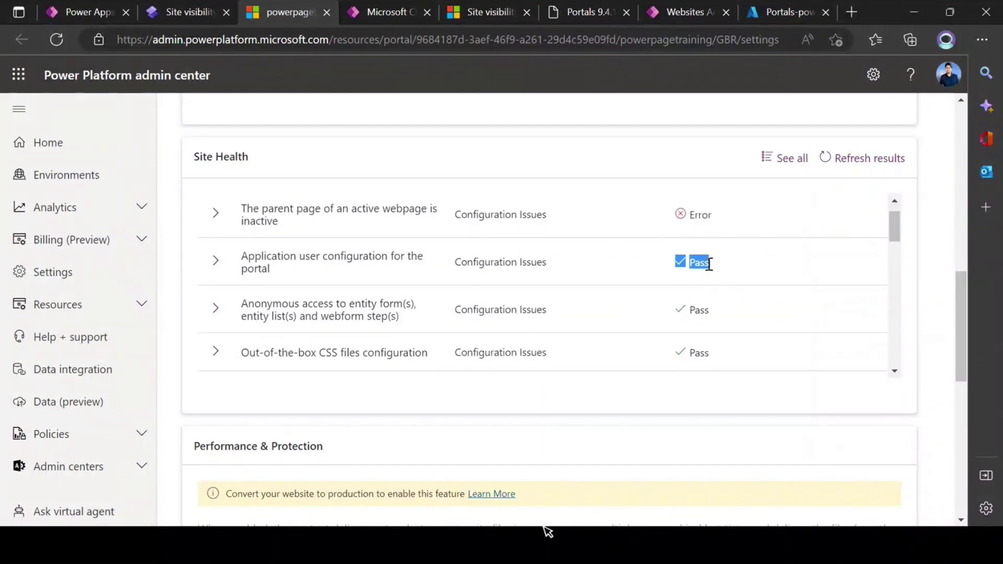
left_click(215, 260)
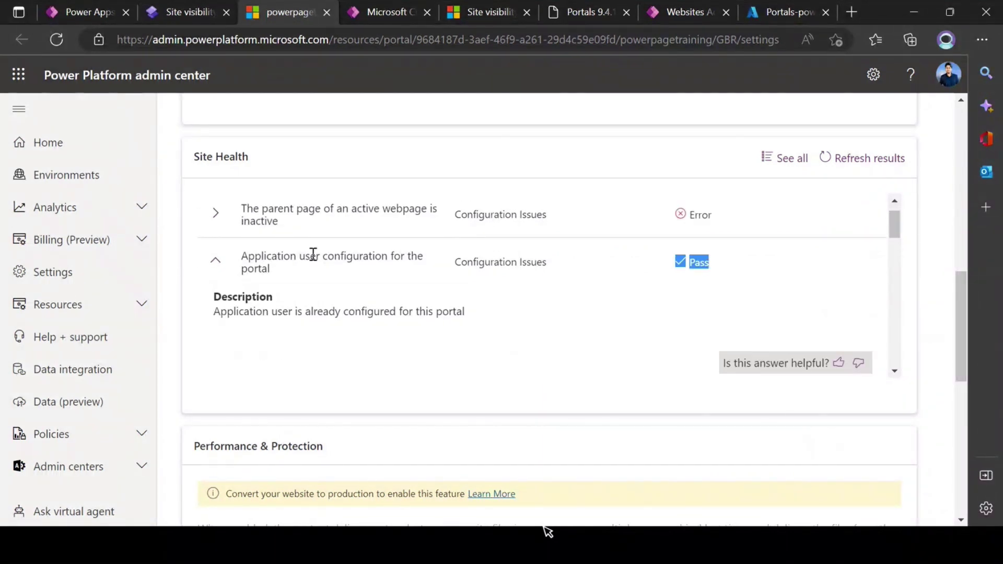
left_click(214, 261)
left_click(589, 189)
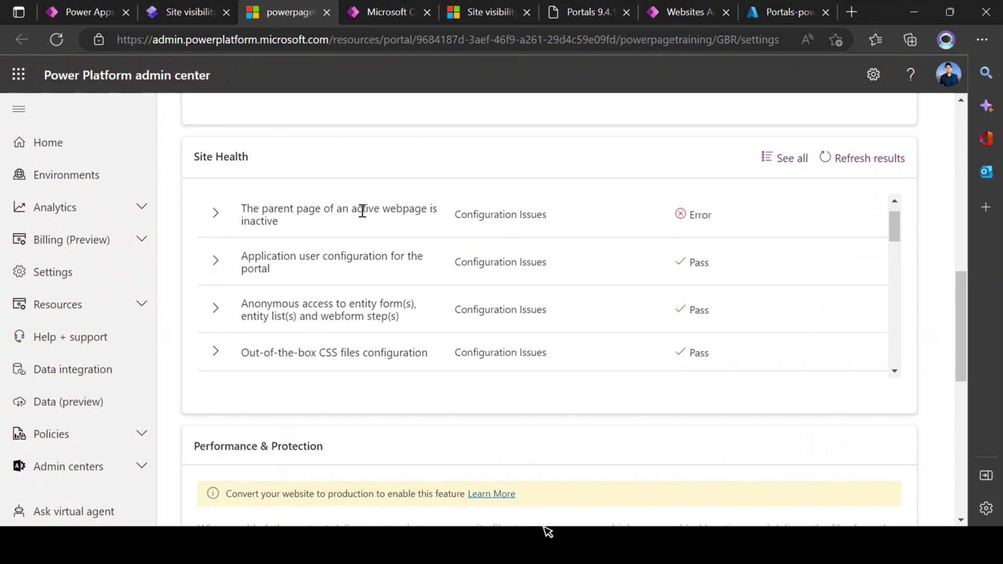
Reopen the inactive parent page error and read which inactive webpages have an active child page.
left_click(215, 215)
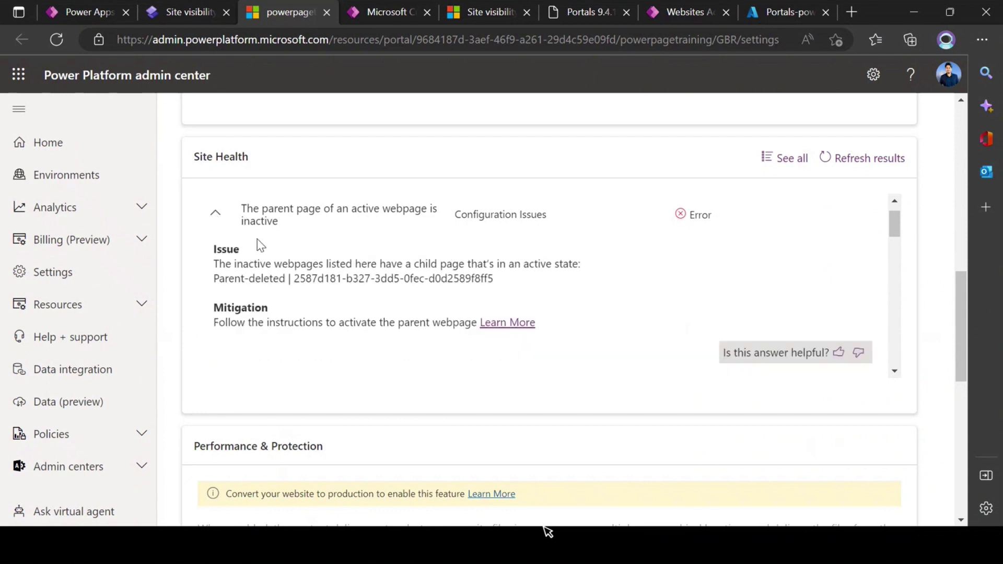
left_click_drag(275, 264, 575, 265)
left_click(261, 282)
scroll(375, 283, "down", 1)
scroll(375, 284, "up", 2)
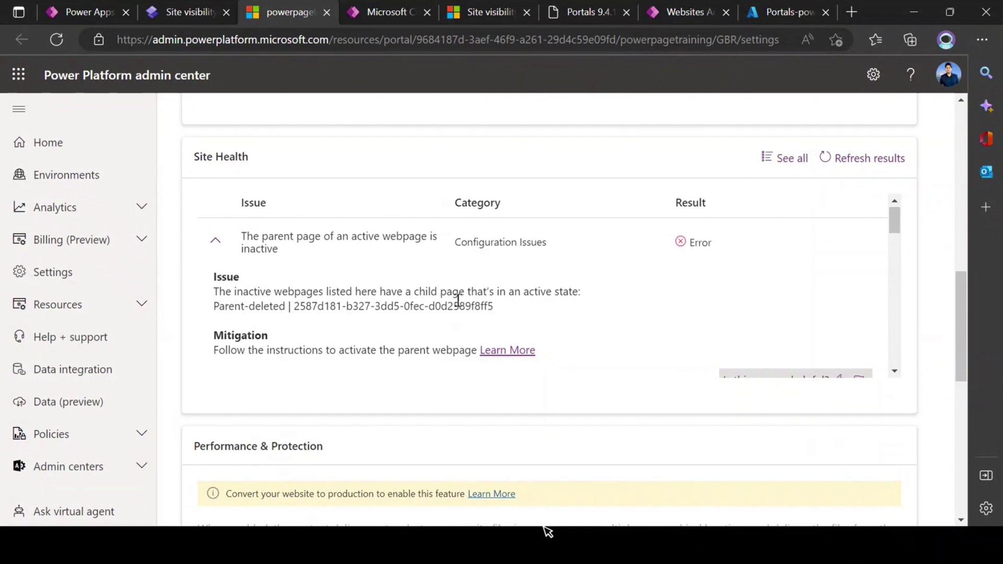
scroll(458, 301, "down", 2)
scroll(457, 300, "down", 1)
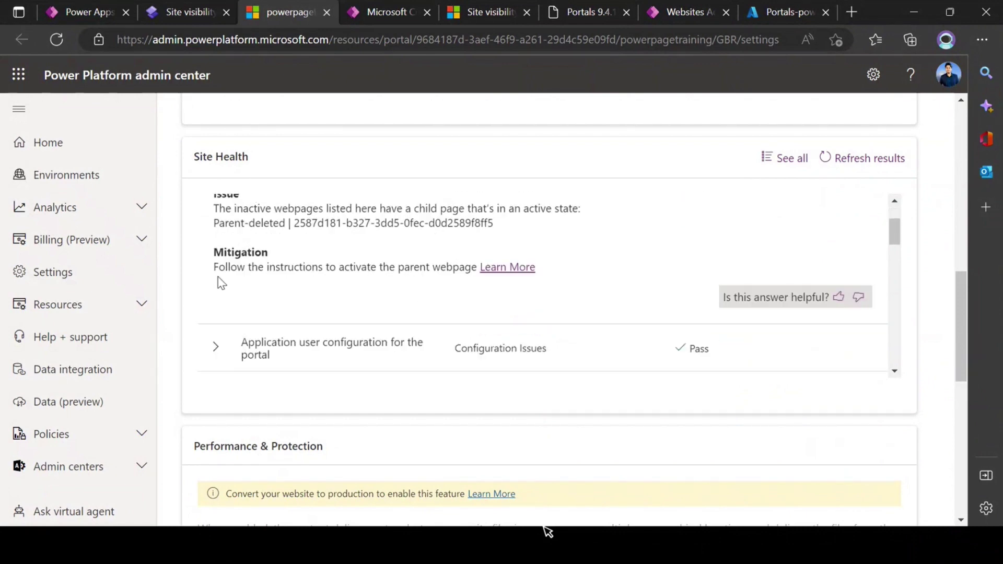
Review the error's Mitigation instructions and the listed parent page's ID, and collapse the issue.
left_click_drag(219, 253, 291, 253)
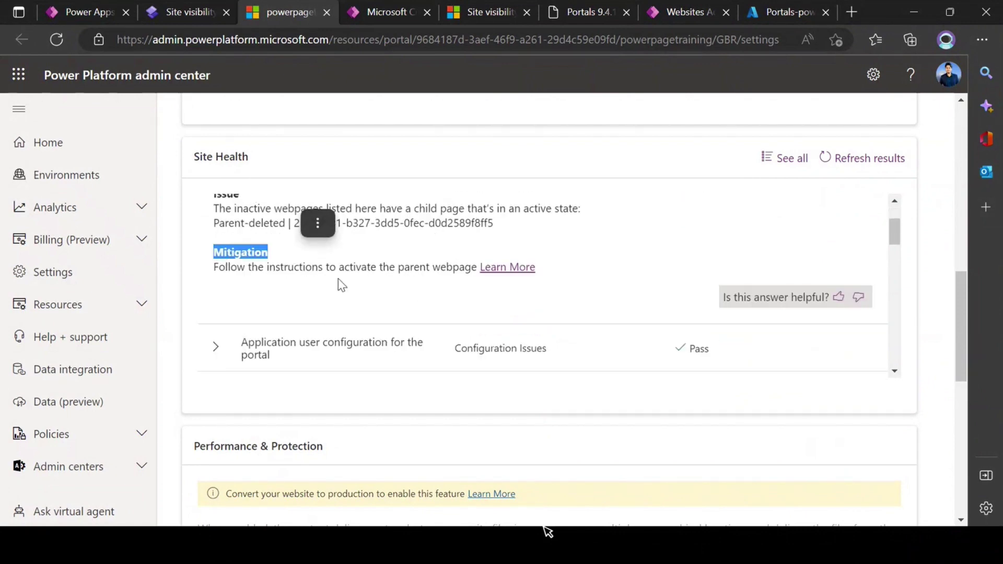
left_click_drag(338, 282, 345, 289)
scroll(347, 290, "up", 2)
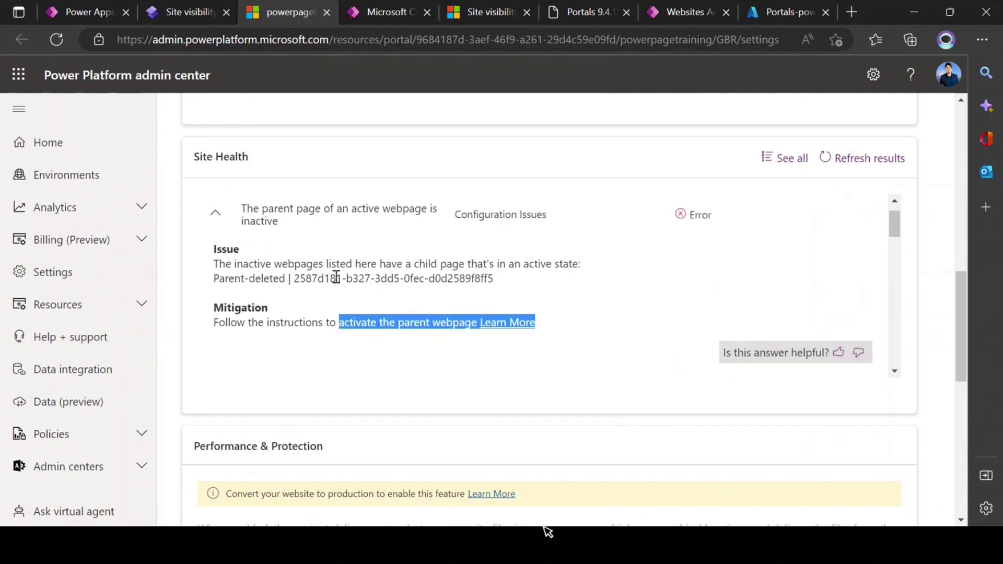
left_click_drag(291, 280, 493, 290)
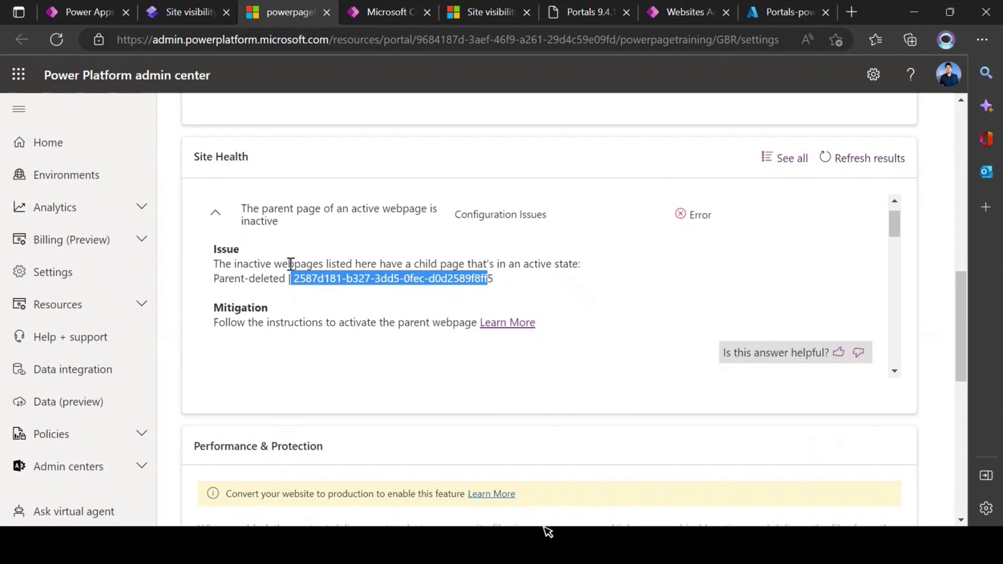
left_click(217, 214)
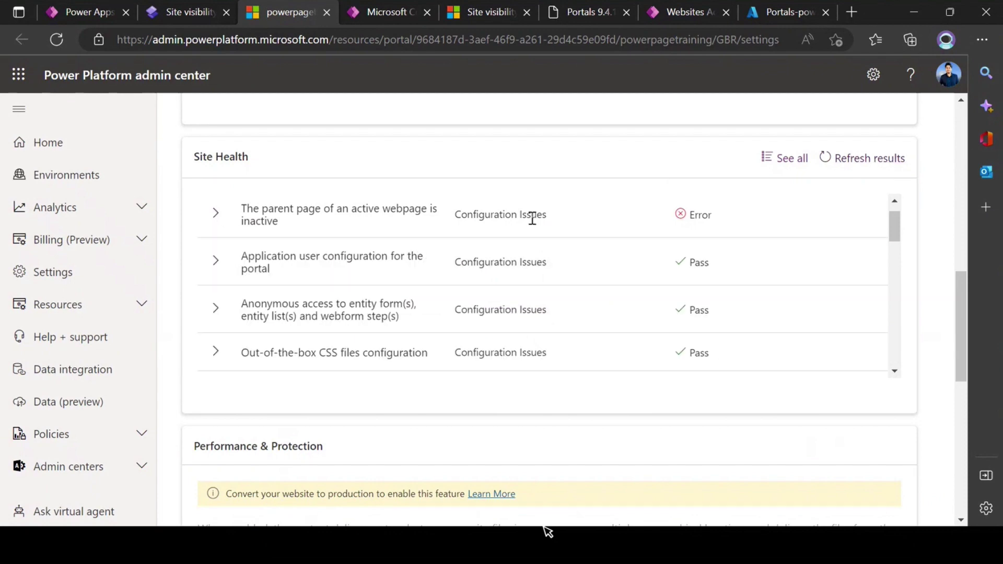
Examine the Content Delivery Network and Web Application Firewall options and the production requirement under Performance & Protection.
scroll(545, 280, "down", 5)
scroll(671, 373, "down", 8)
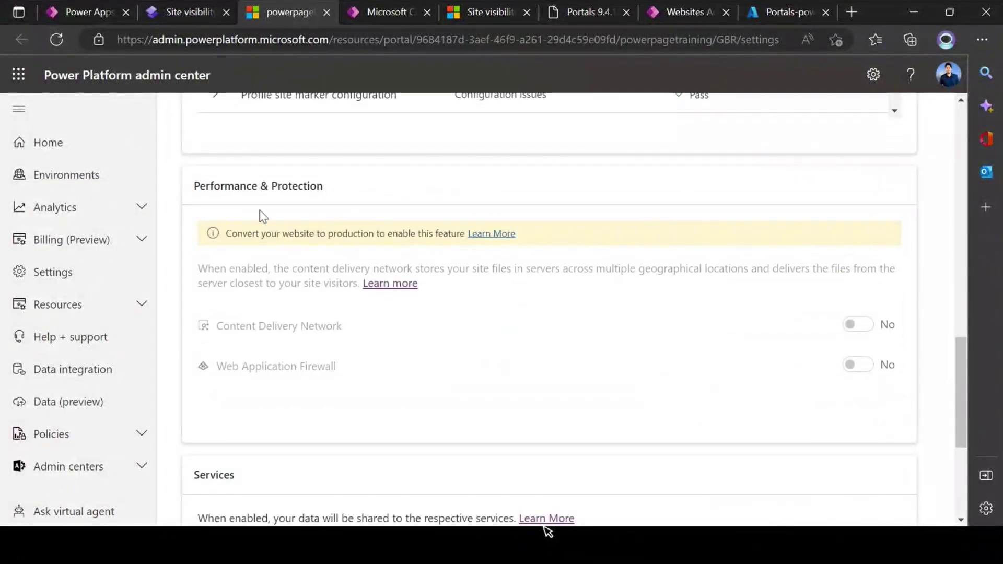
left_click_drag(194, 186, 349, 194)
left_click(350, 349)
left_click_drag(352, 384, 214, 381)
left_click(388, 415)
left_click_drag(347, 325, 230, 342)
left_click(350, 428)
left_click_drag(332, 234, 374, 243)
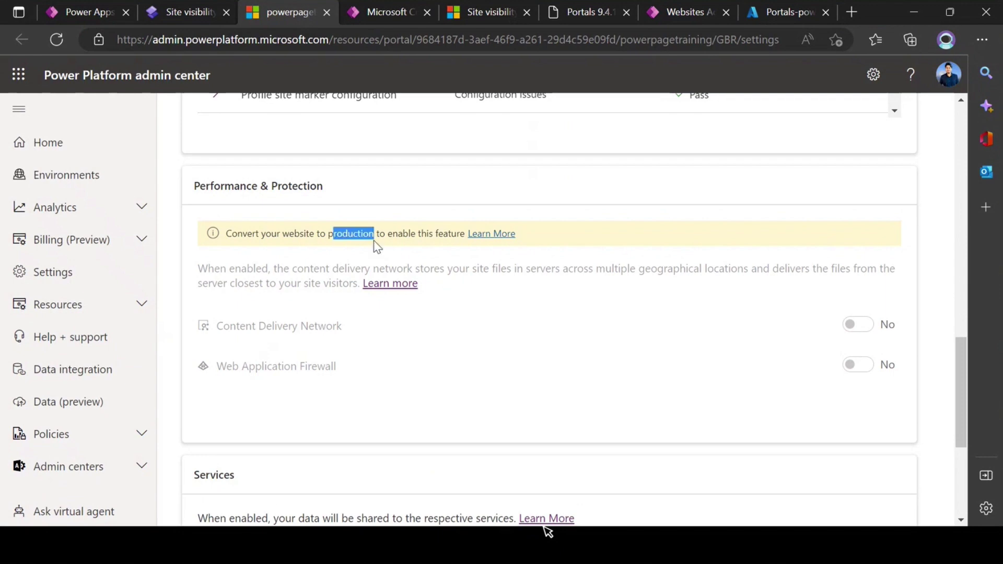
Review the Services section's Power BI Visualization, Power BI Embedded Service and SharePoint Integration options.
left_click(529, 272)
scroll(458, 331, "down", 5)
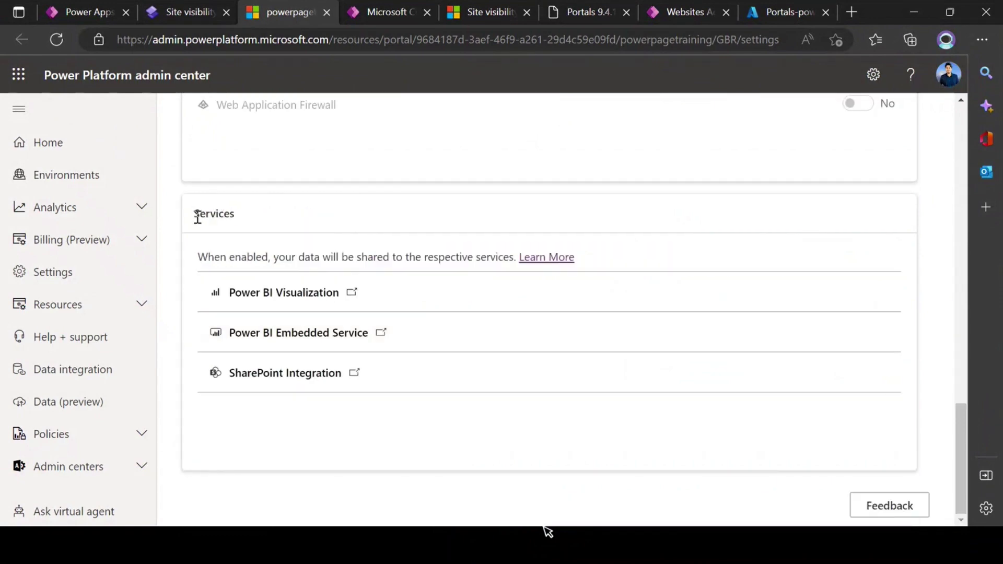
left_click_drag(197, 215, 284, 221)
left_click(308, 208)
Return to the Site Details of powerpagetraining and check its Early Upgrade setting.
scroll(347, 233, "up", 20)
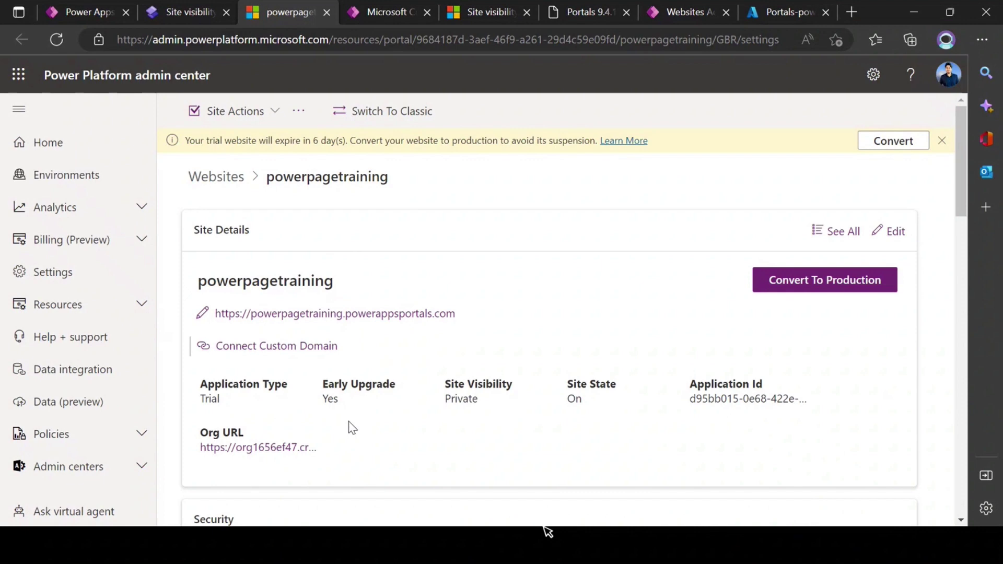
triple_click(320, 399)
left_click(401, 437)
left_click(56, 176)
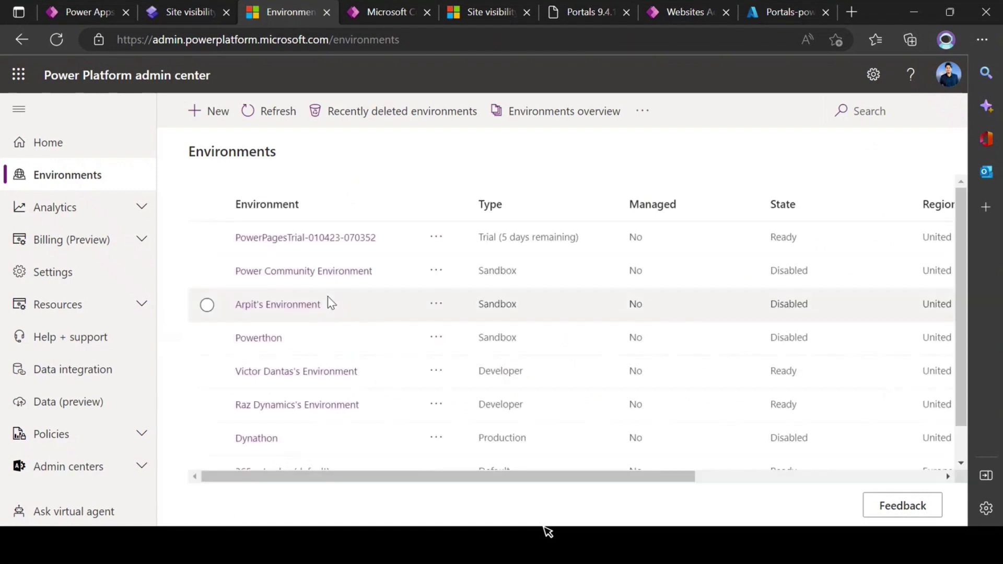
left_click(277, 241)
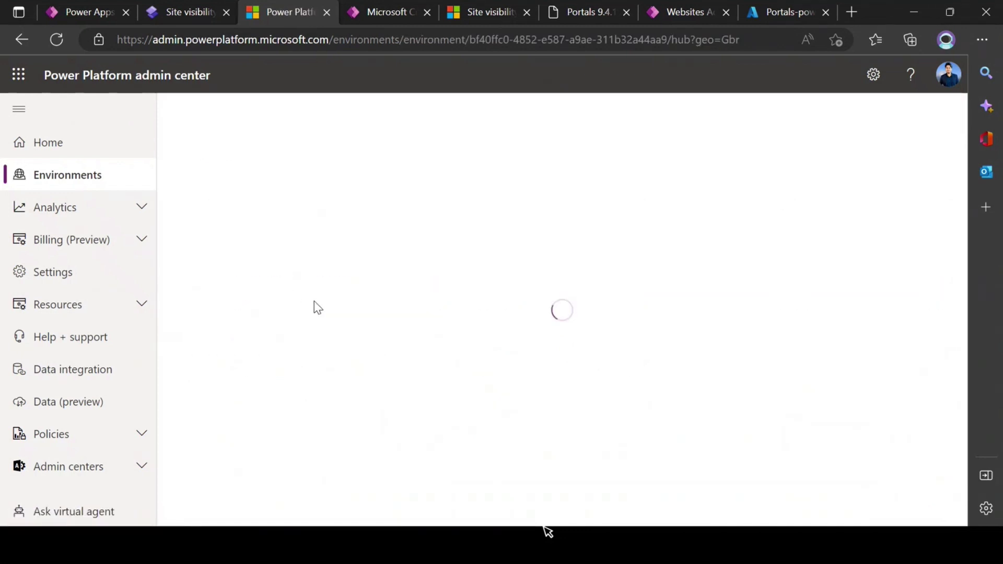
left_click(138, 308)
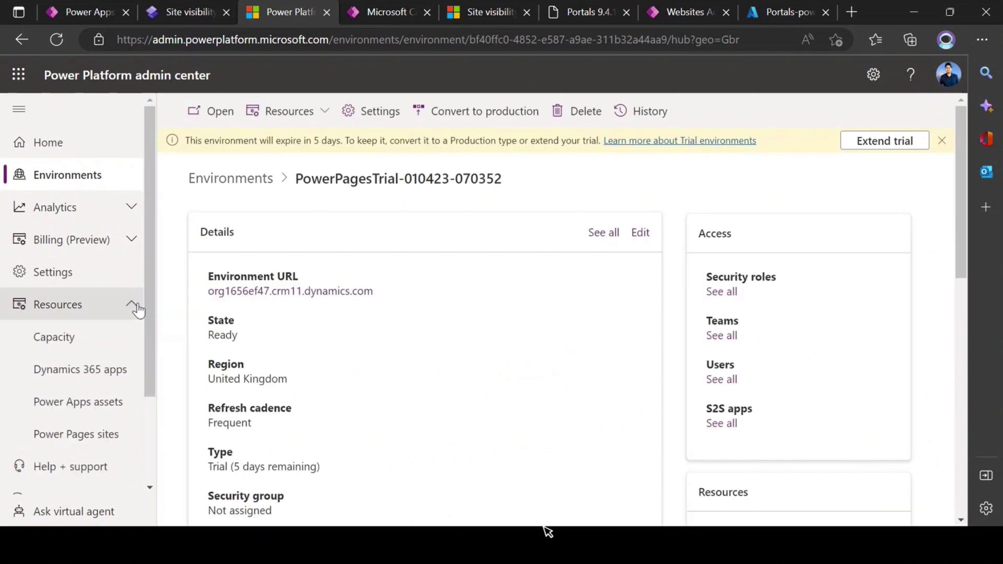
left_click(84, 441)
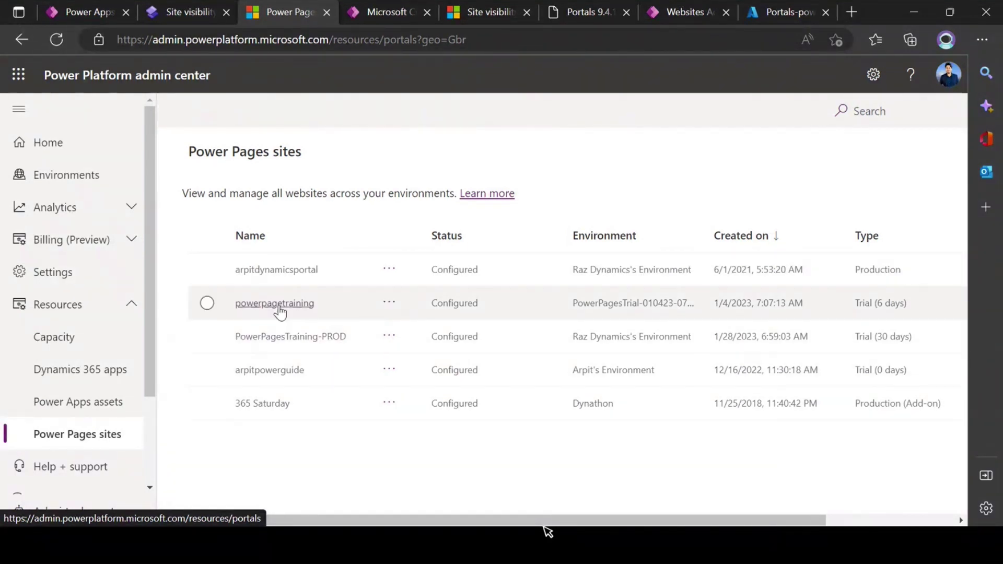
Check the powerpagetraining site for portal package upgrades, read the result and close it.
left_click(389, 303)
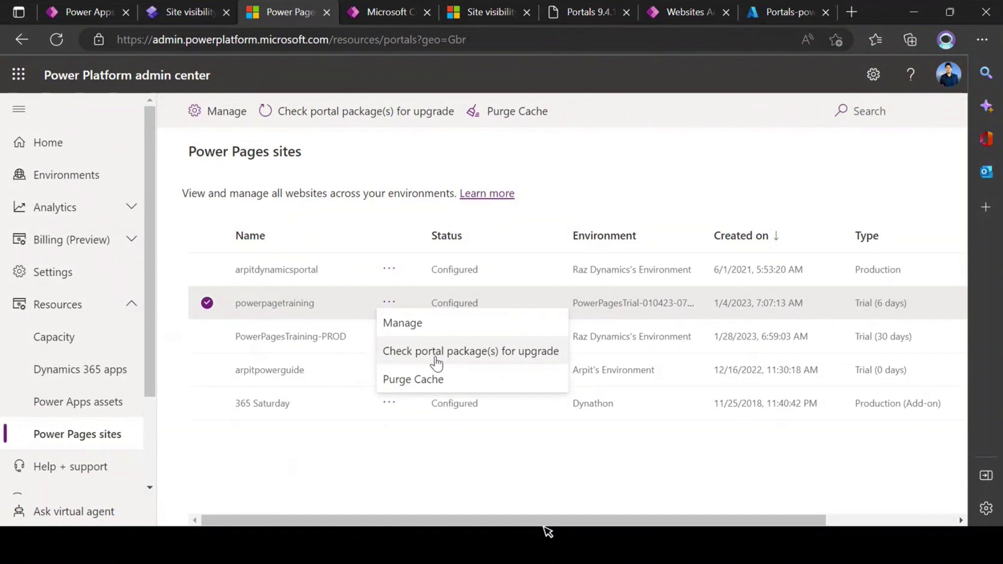
left_click(506, 359)
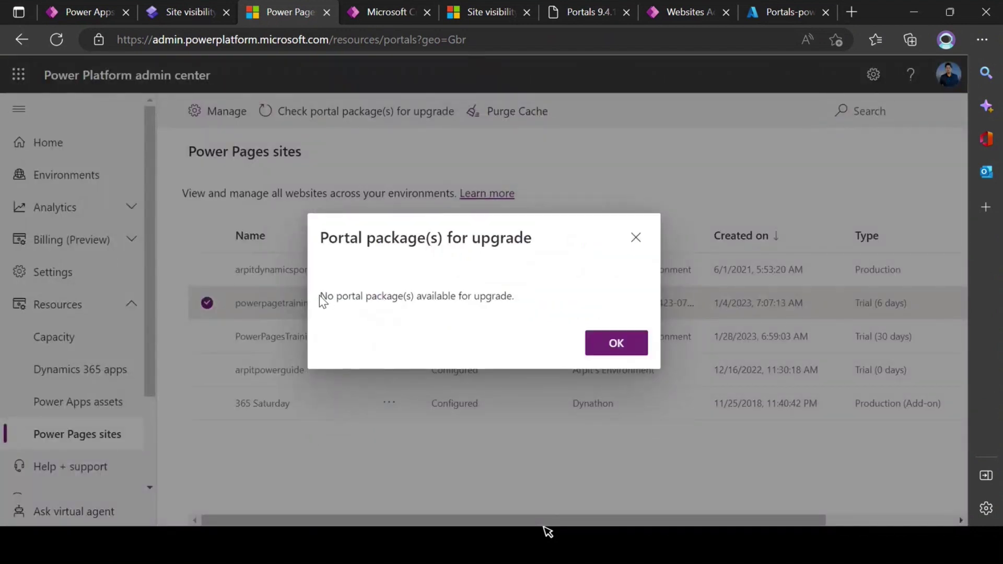
left_click_drag(320, 295, 528, 295)
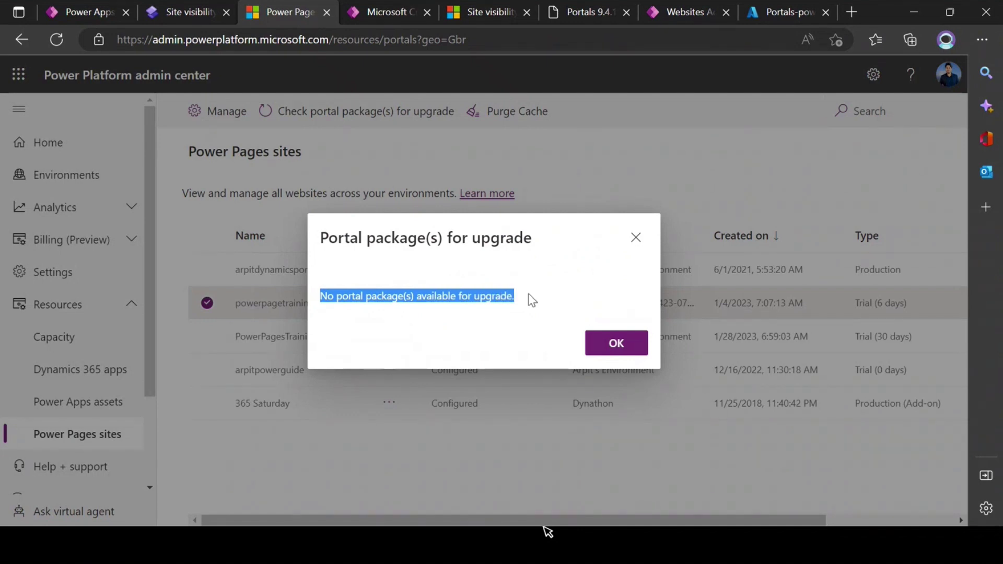
left_click(471, 330)
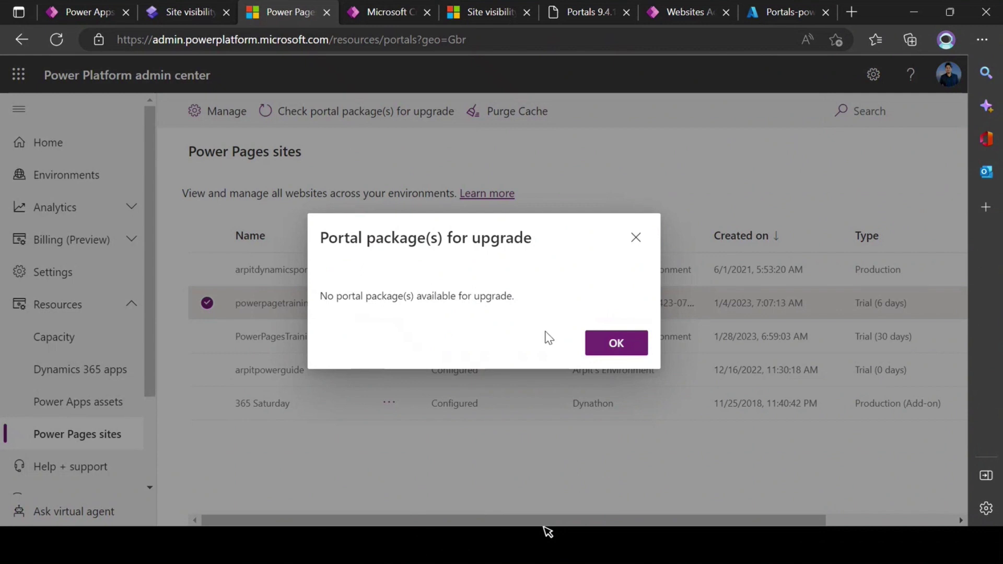
left_click(635, 239)
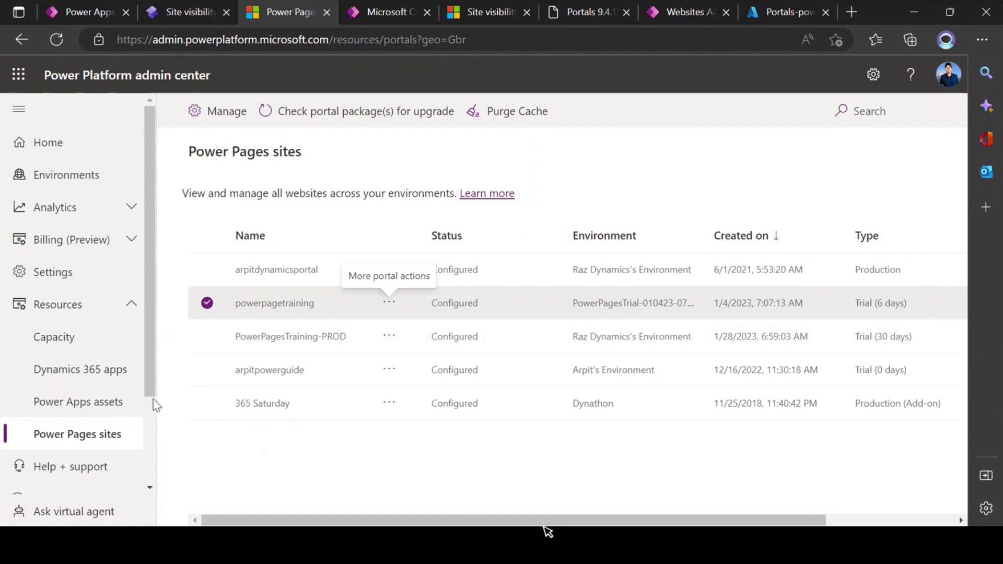
left_click(80, 336)
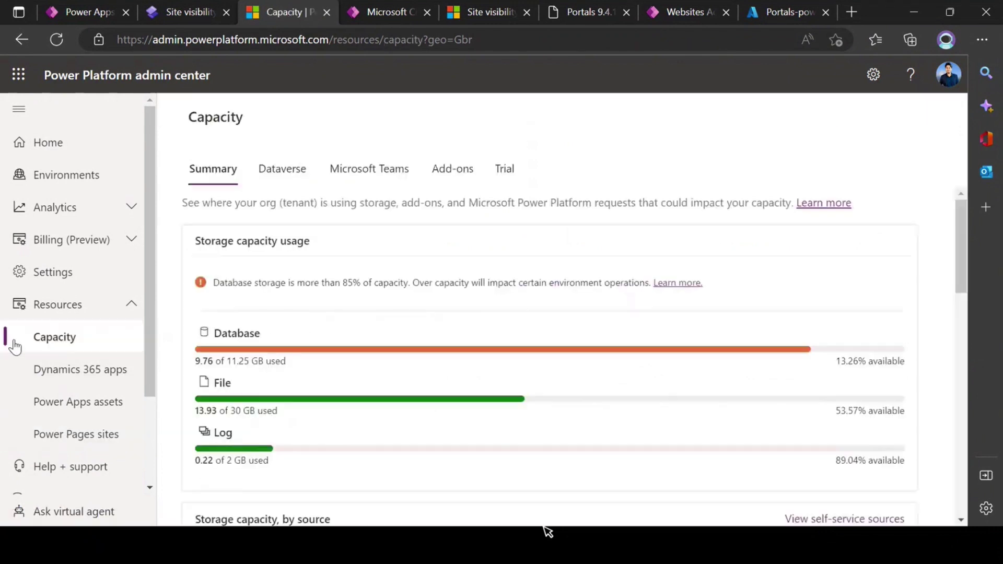
left_click(453, 179)
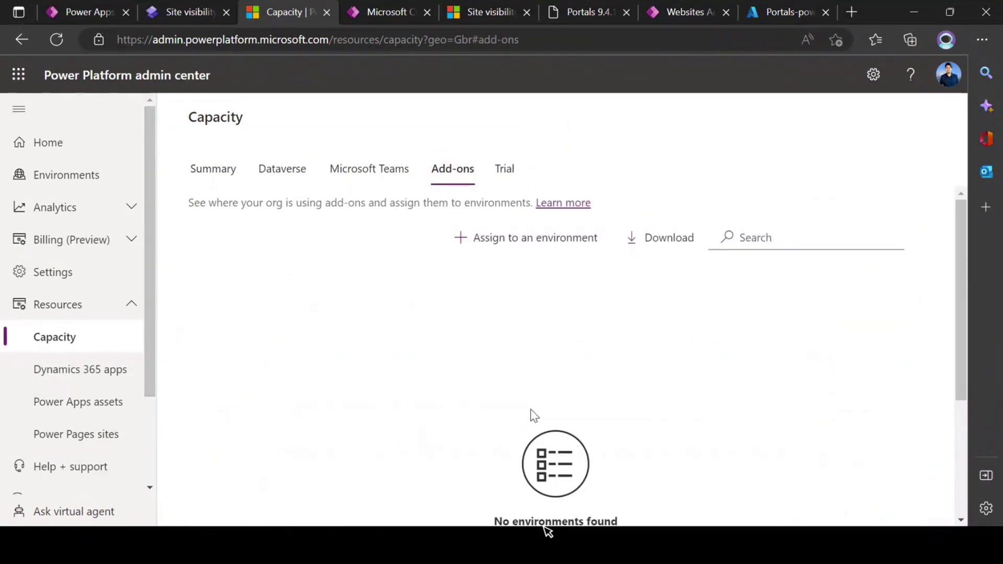
left_click(64, 180)
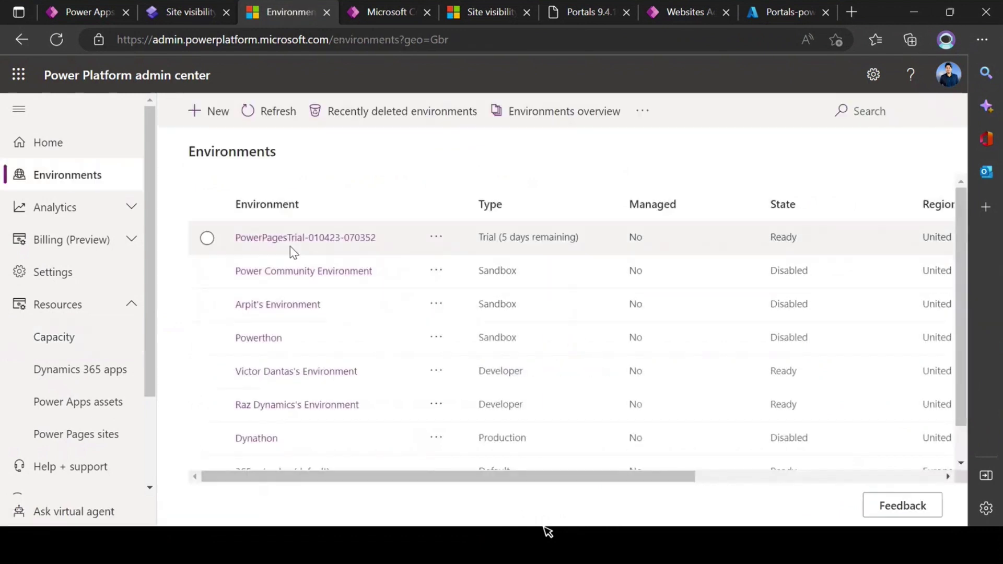
left_click(289, 246)
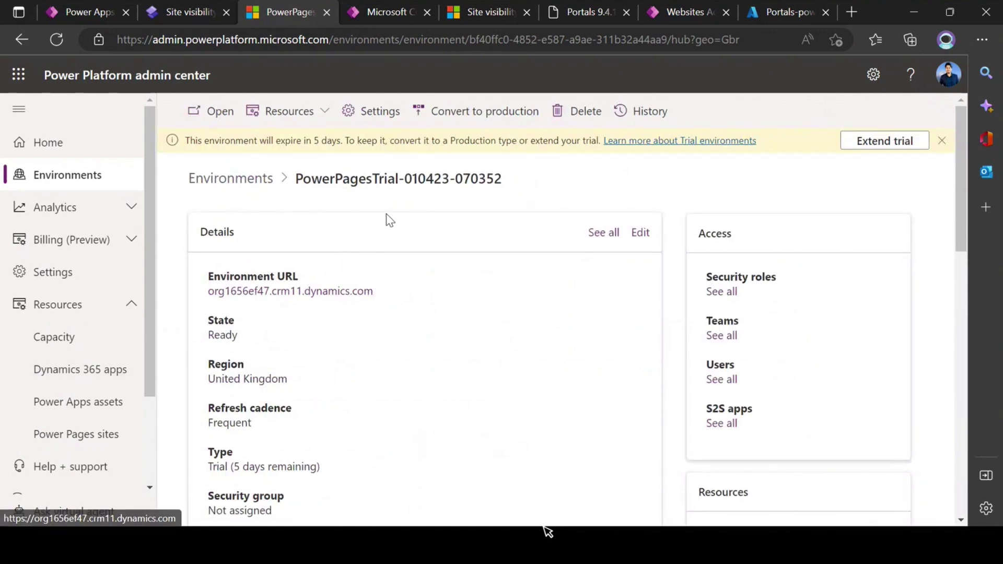
Open the Capacity summary and find its Add-ons section.
left_click(54, 337)
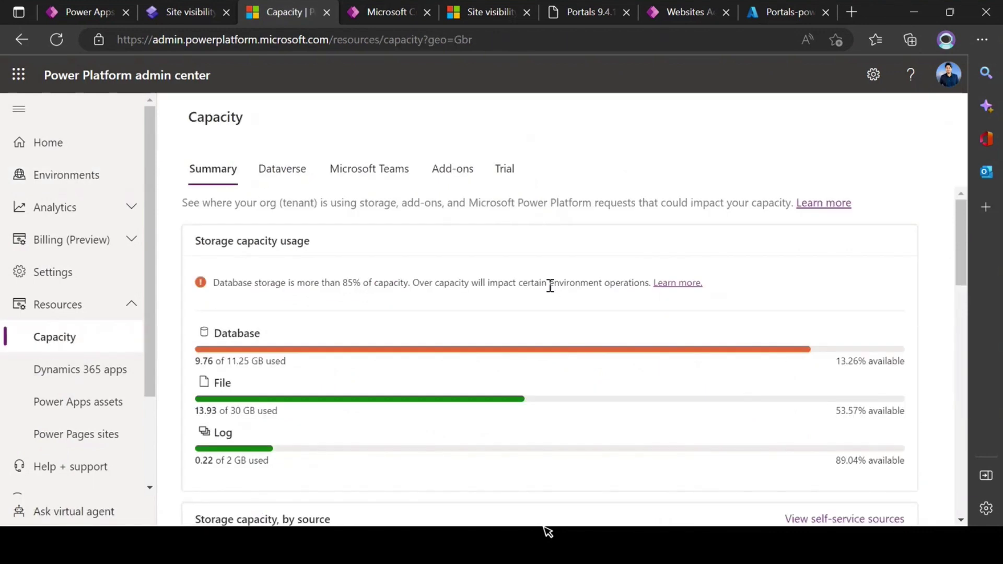
scroll(548, 284, "down", 10)
scroll(548, 291, "down", 6)
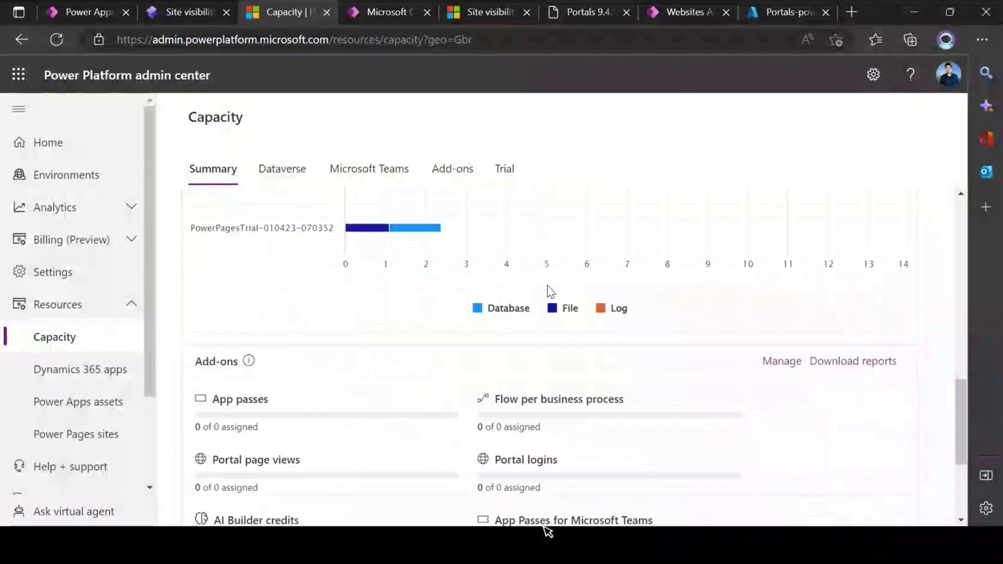
left_click_drag(194, 209, 239, 209)
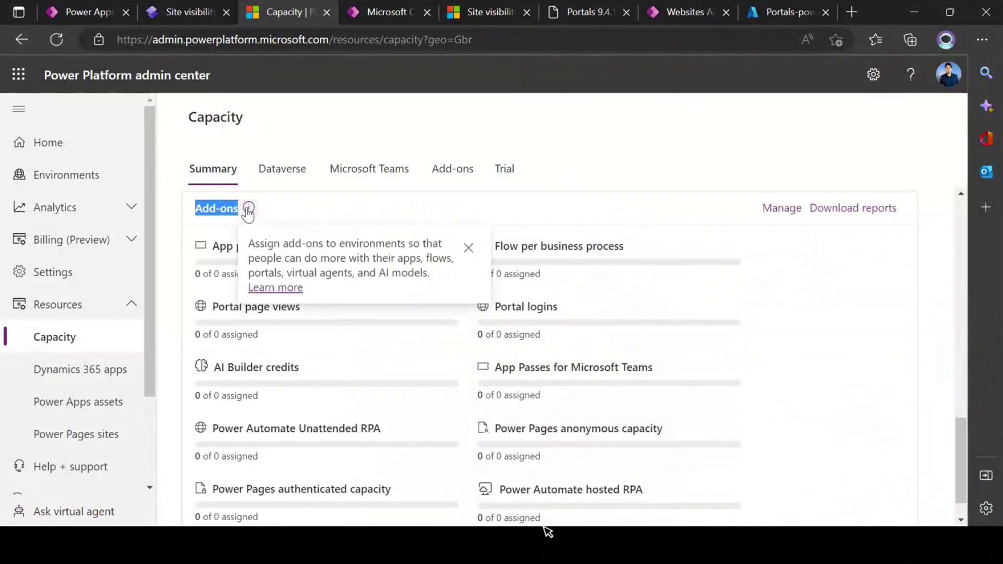
Examine the Portal page views and Portal logins allocations in the Add-ons section.
left_click_drag(495, 308, 563, 312)
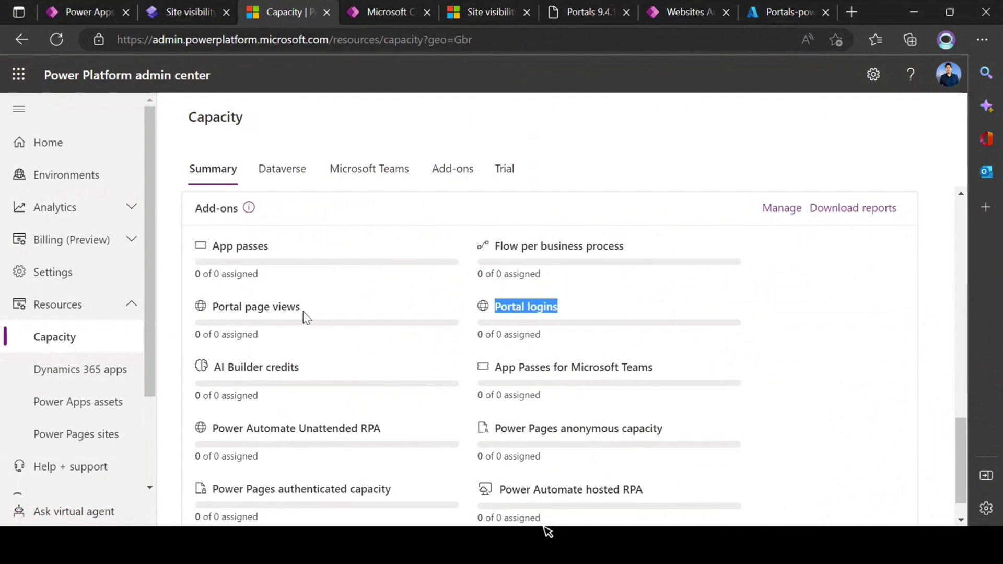
left_click_drag(302, 308, 209, 313)
left_click(334, 325)
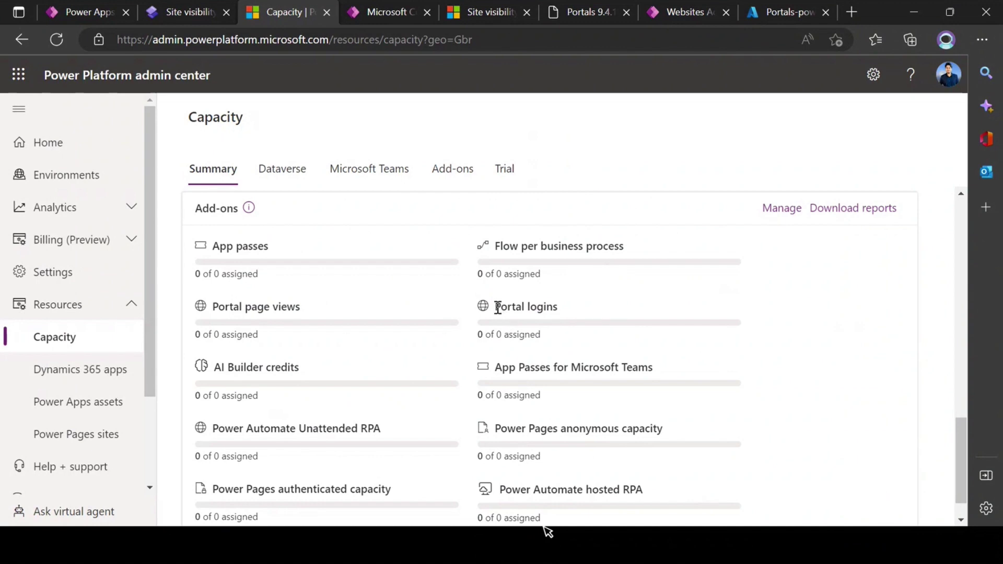
left_click_drag(496, 307, 575, 312)
left_click(529, 321)
mouse_move(214, 307)
left_mouse_down()
mouse_move(312, 306)
mouse_move(213, 309)
left_mouse_up()
left_click(274, 315)
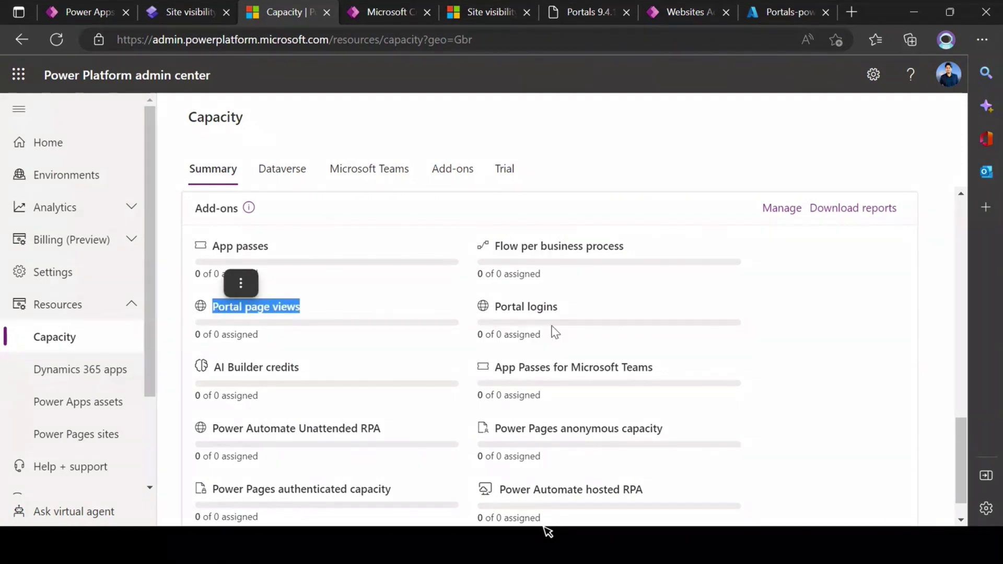
left_click_drag(495, 307, 577, 318)
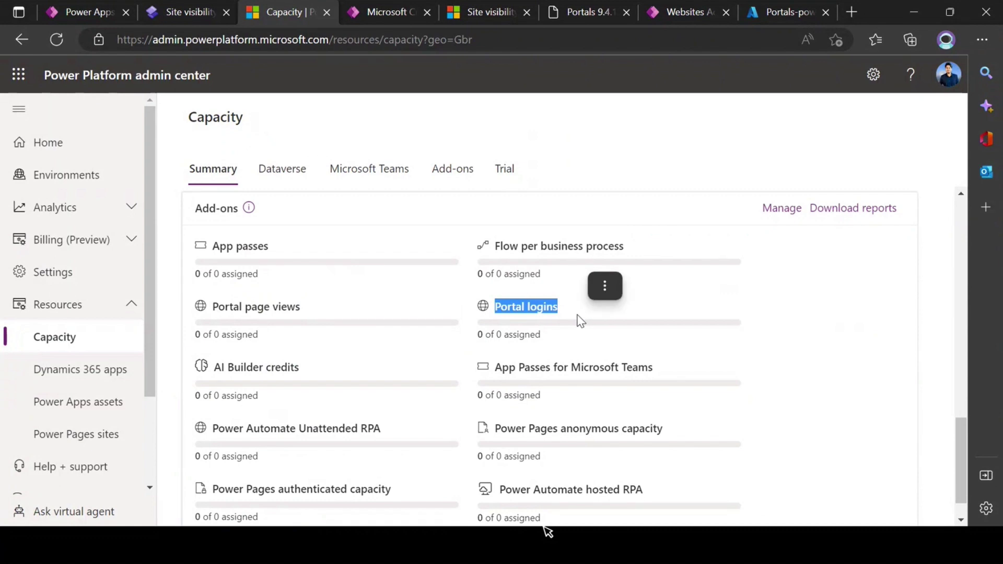
left_click(552, 347)
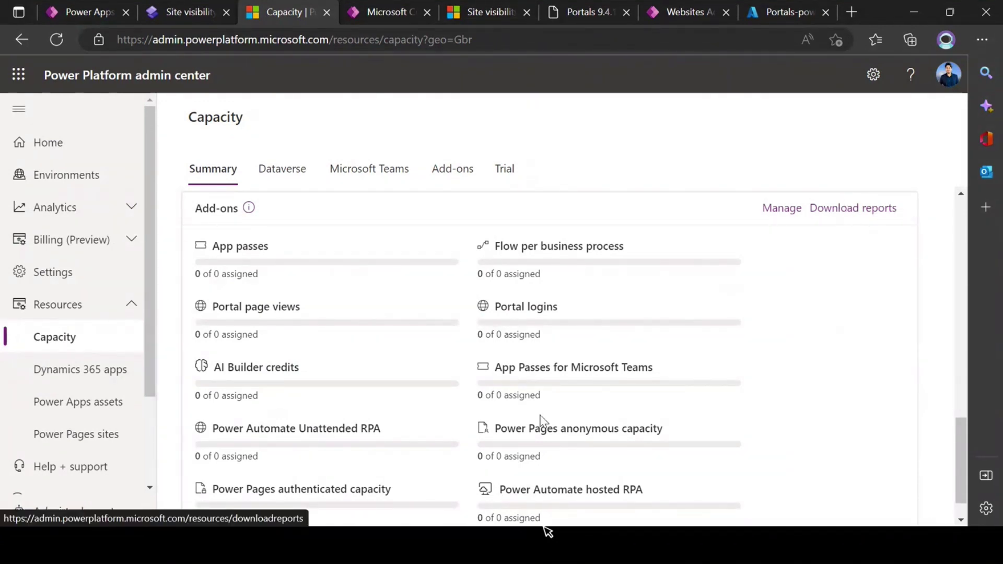
Examine the Power Pages anonymous and authenticated capacity add-ons, and return to the storage capacity by source.
scroll(538, 418, "down", 1)
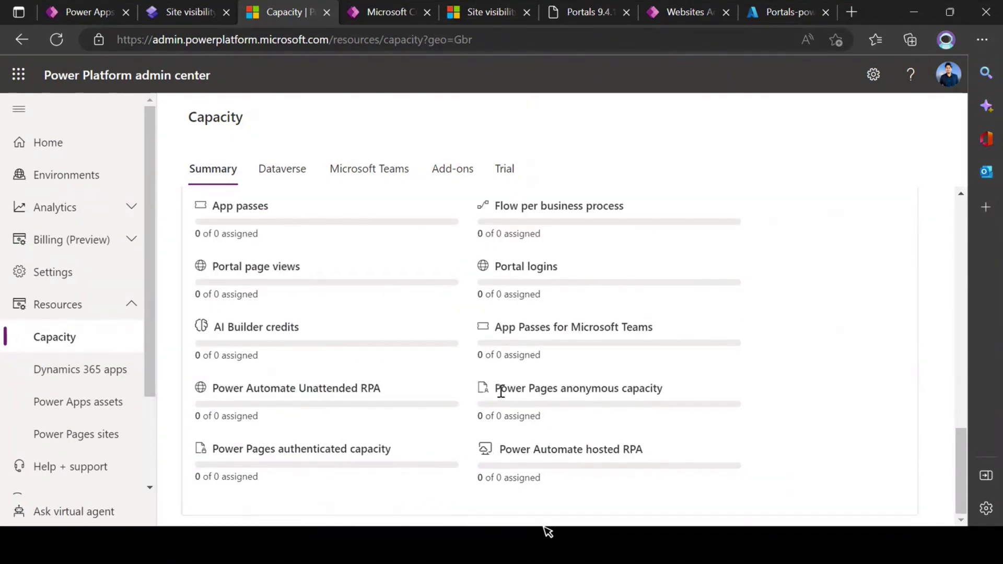
left_click_drag(500, 393, 673, 399)
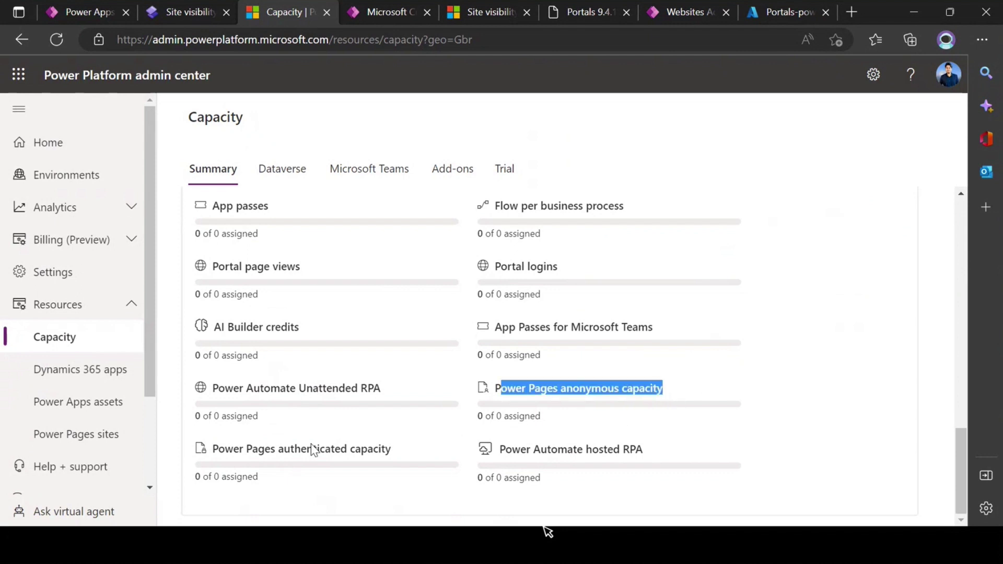
left_click_drag(272, 449, 383, 456)
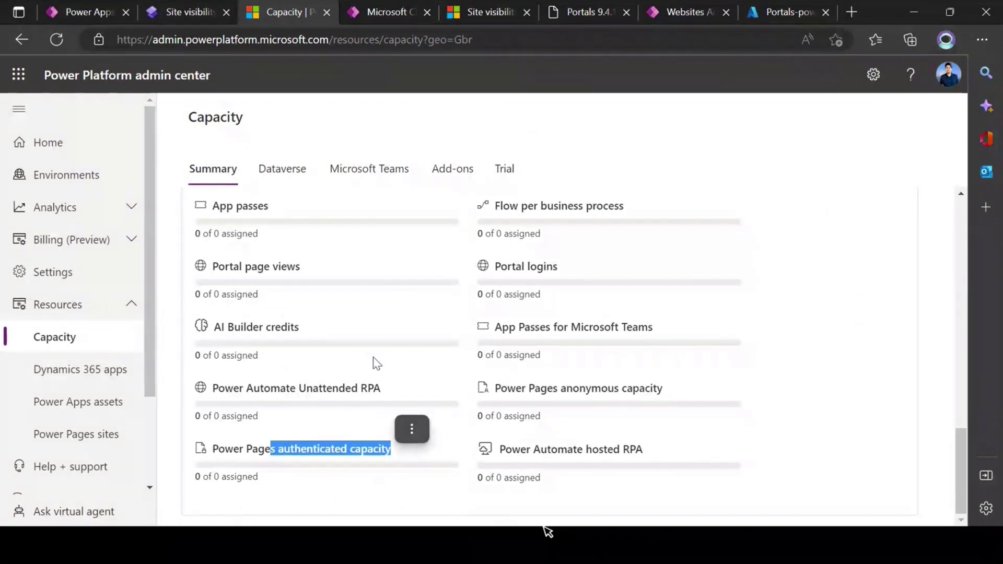
scroll(371, 355, "up", 5)
scroll(372, 355, "down", 4)
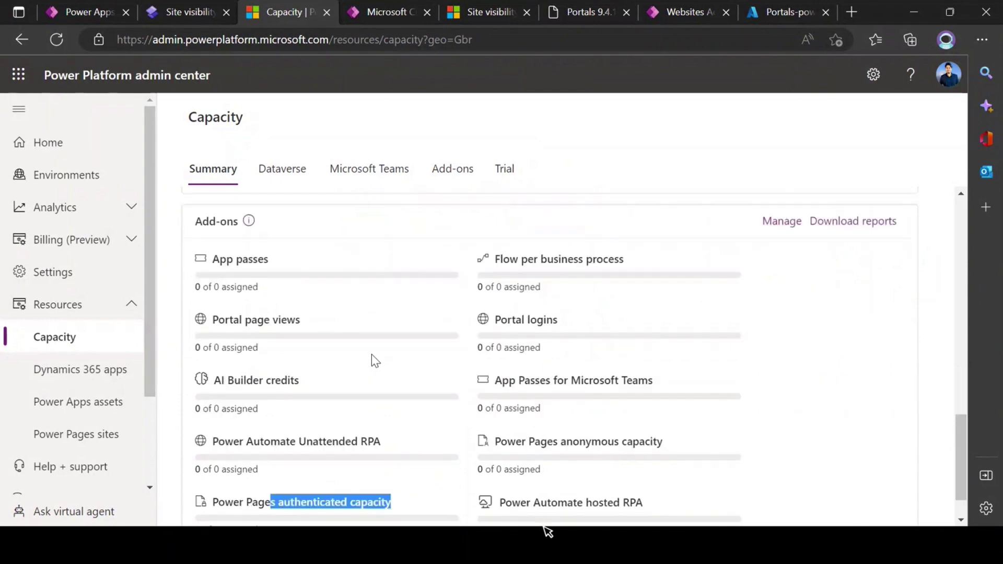
scroll(371, 355, "up", 8)
scroll(372, 353, "up", 8)
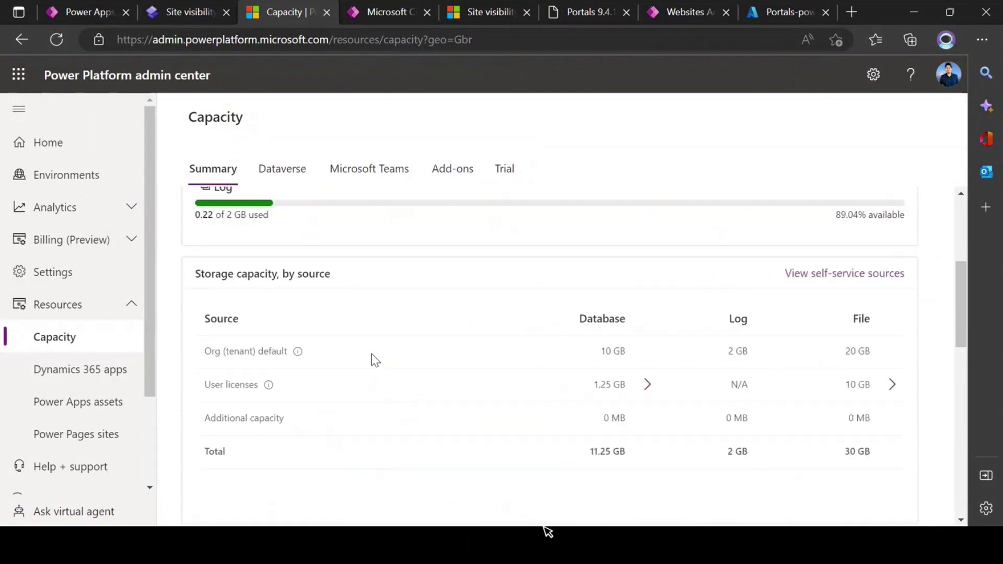